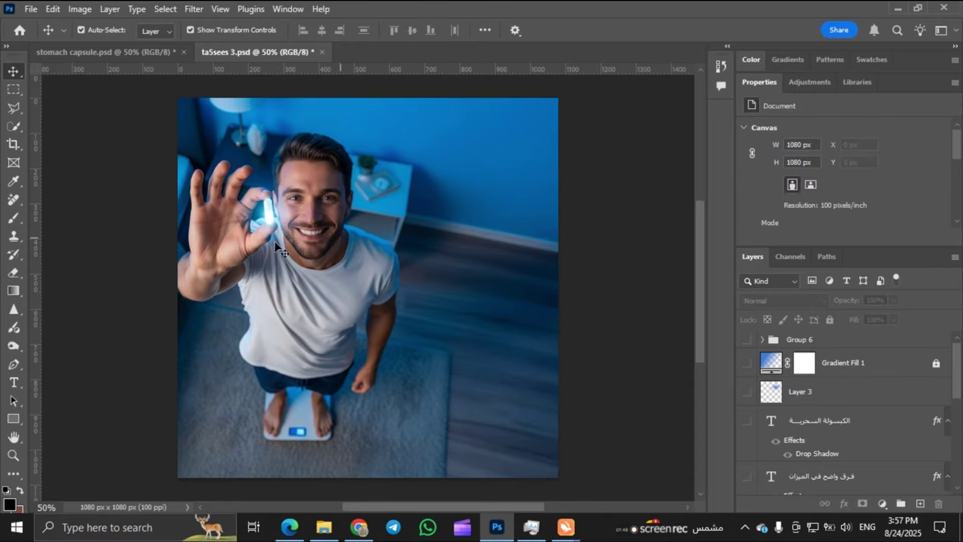
click(305, 283)
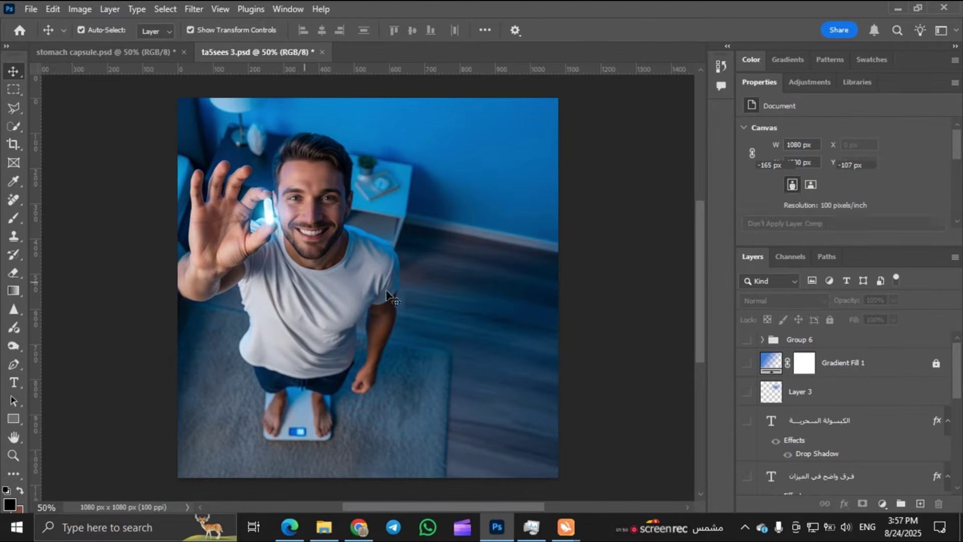
drag(386, 291, 313, 300)
key(ctrl+z)
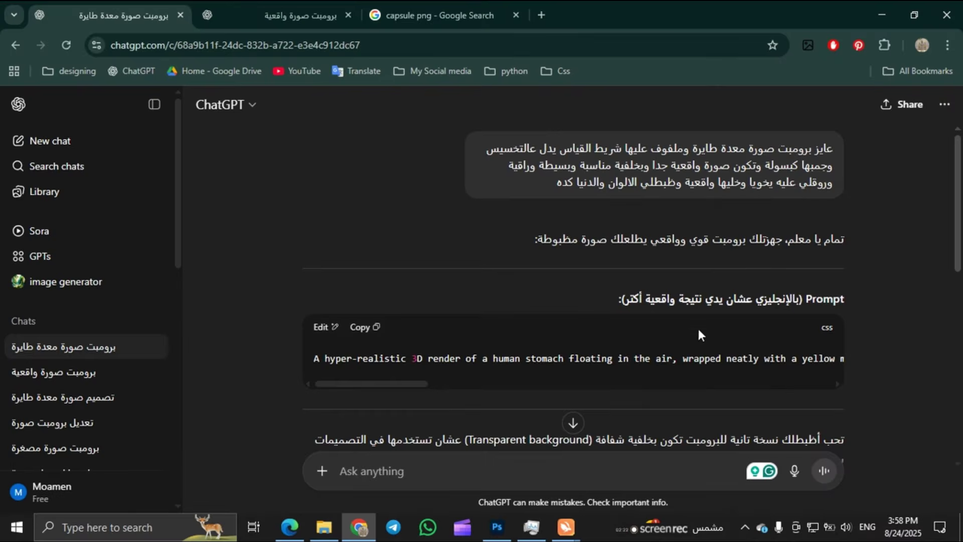
Step: Read the stomach prompt in its ChatGPT chat, and highlight the English prompt about the man on the scale in the other chat
scroll(476, 282, down, 2)
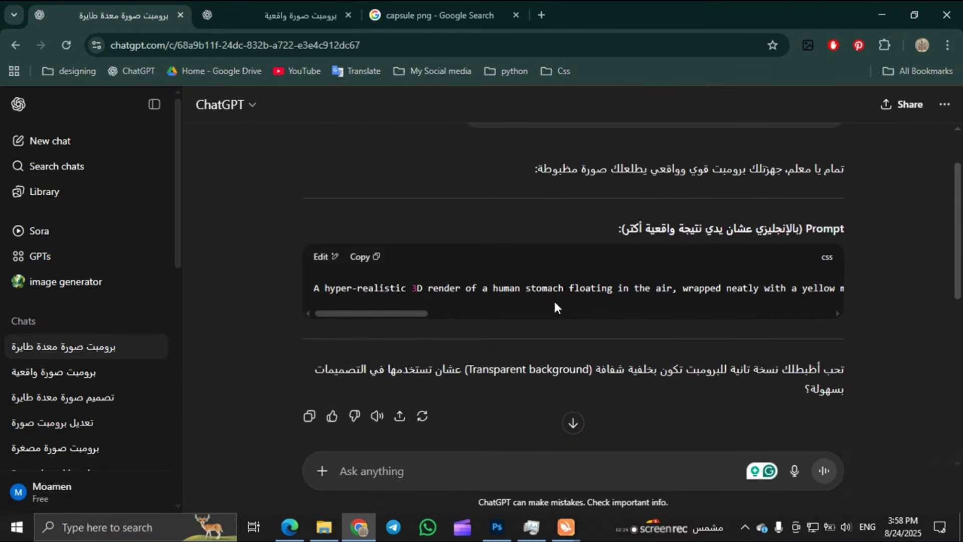
click(301, 15)
scroll(761, 232, up, 3)
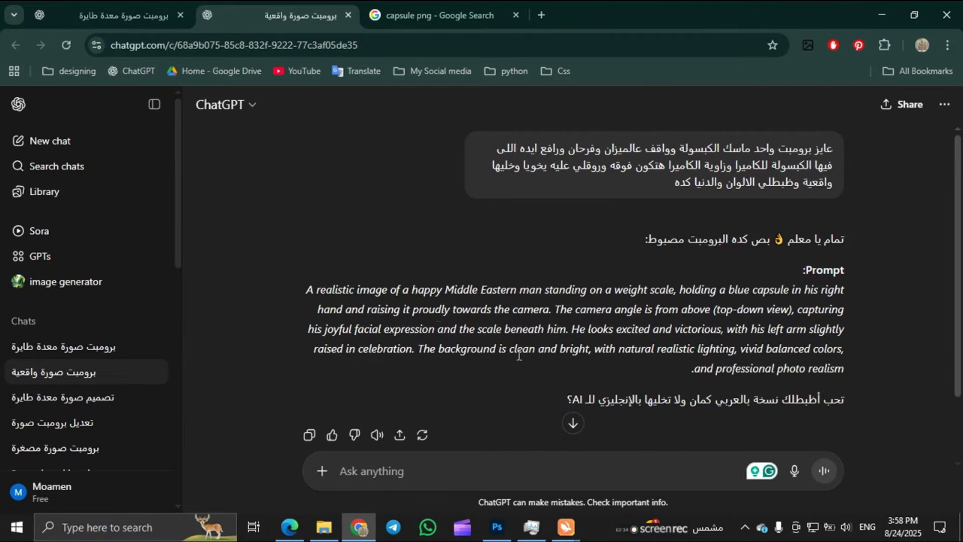
triple_click(600, 329)
Step: Bring up the Turbo VPN window over the browser to check its connection and server list, and put it away again
mouse_move(283, 536)
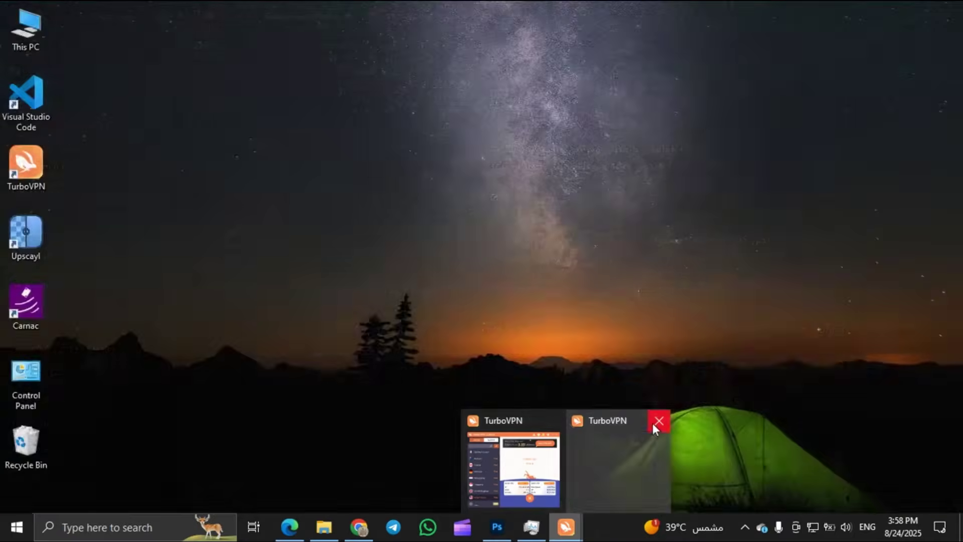
click(659, 421)
click(600, 457)
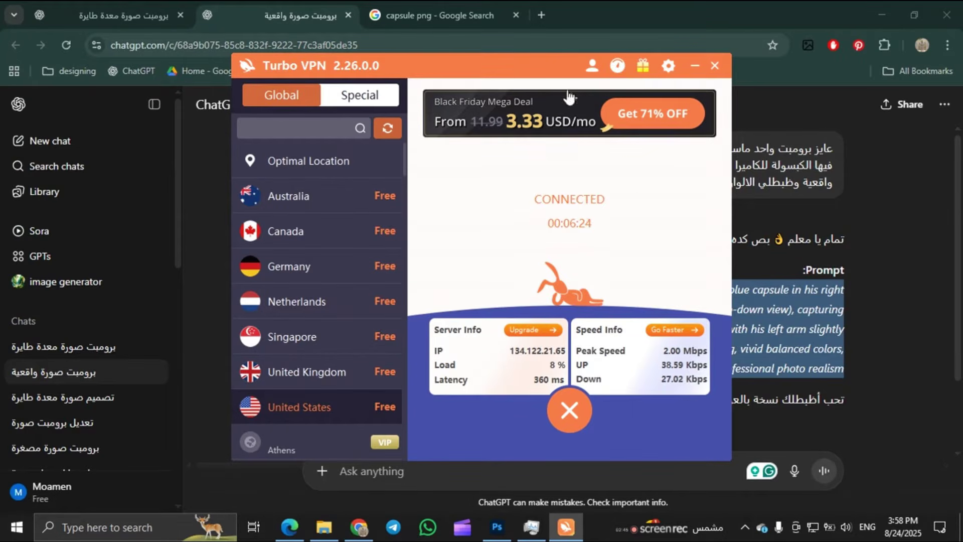
drag(526, 73, 560, 77)
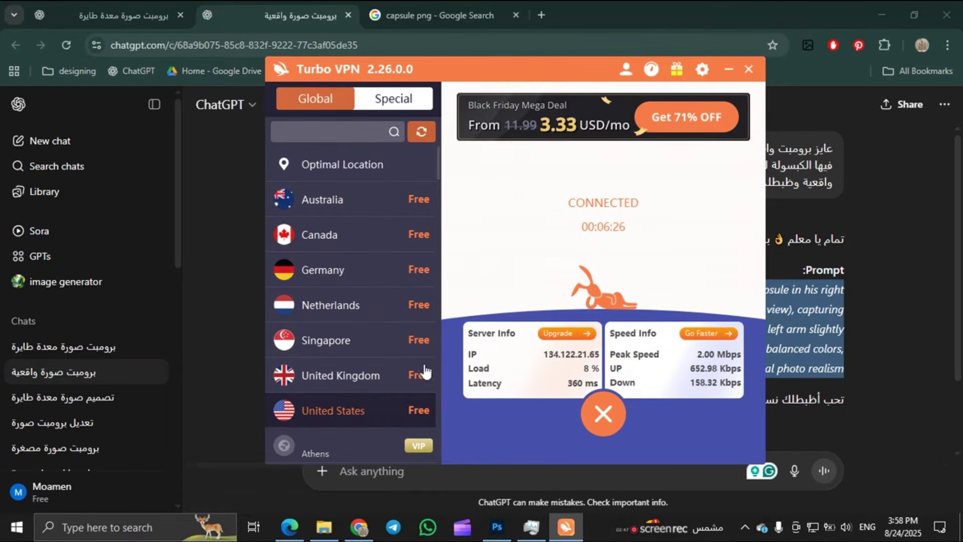
click(724, 73)
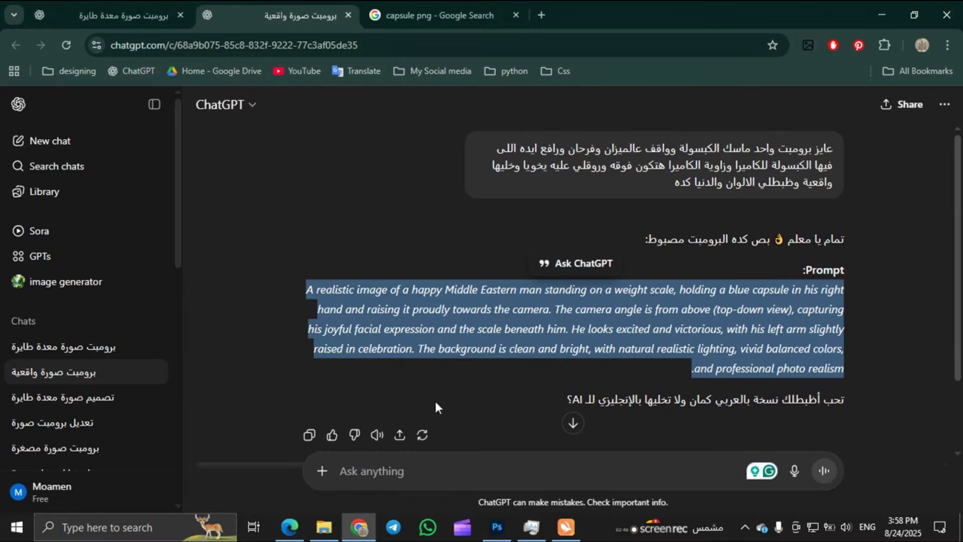
Step: Switch to ImageFX in Edge to look at the generated stomach images, and return to ChatGPT in Chrome
click(289, 527)
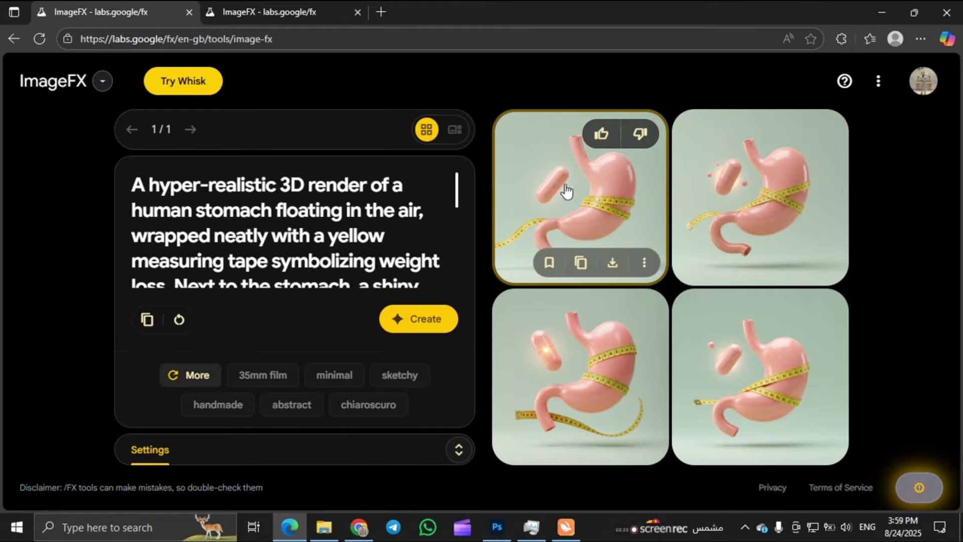
click(497, 527)
click(359, 527)
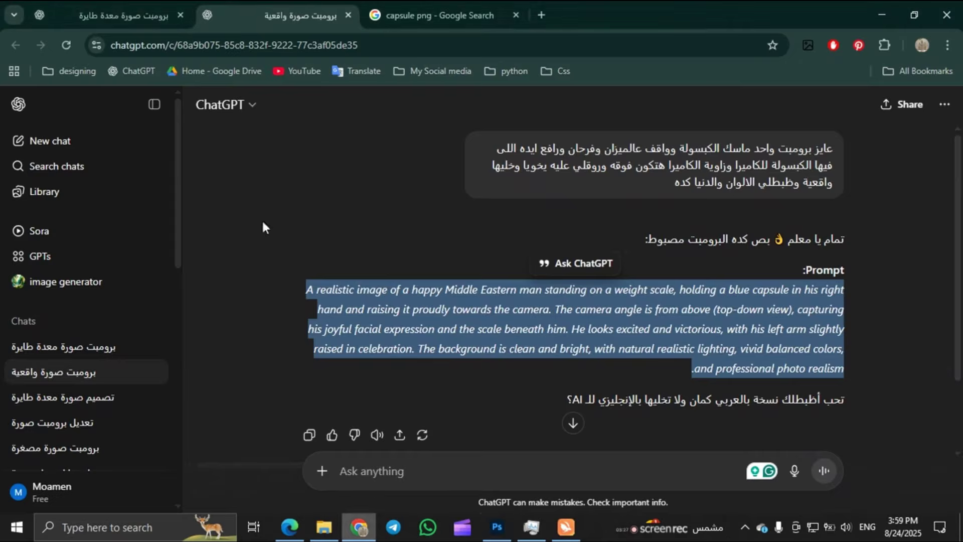
Step: Read the follow-up request for a room background and white-and-orange capsule, with its revised prompt, in the stomach chat
click(95, 9)
scroll(652, 261, down, 1)
scroll(660, 275, down, 2)
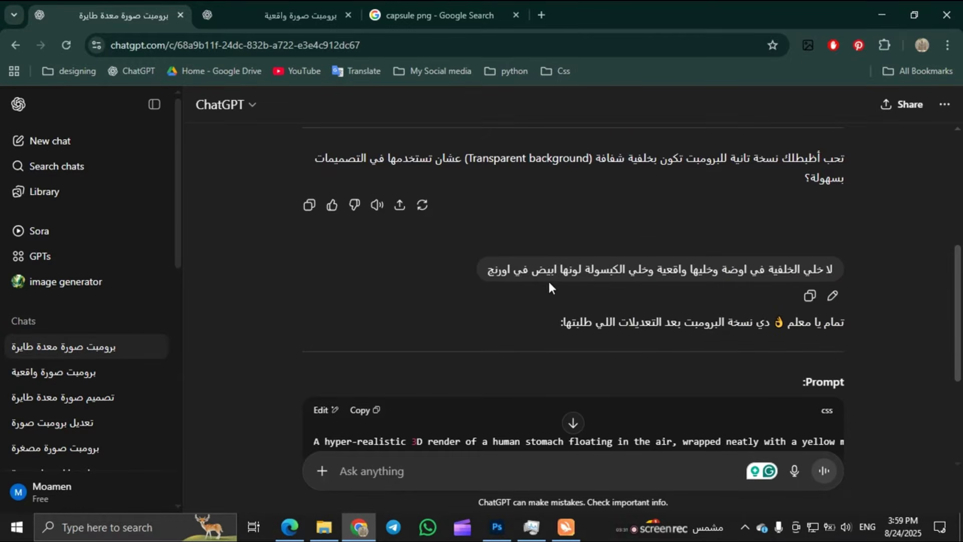
scroll(613, 291, down, 2)
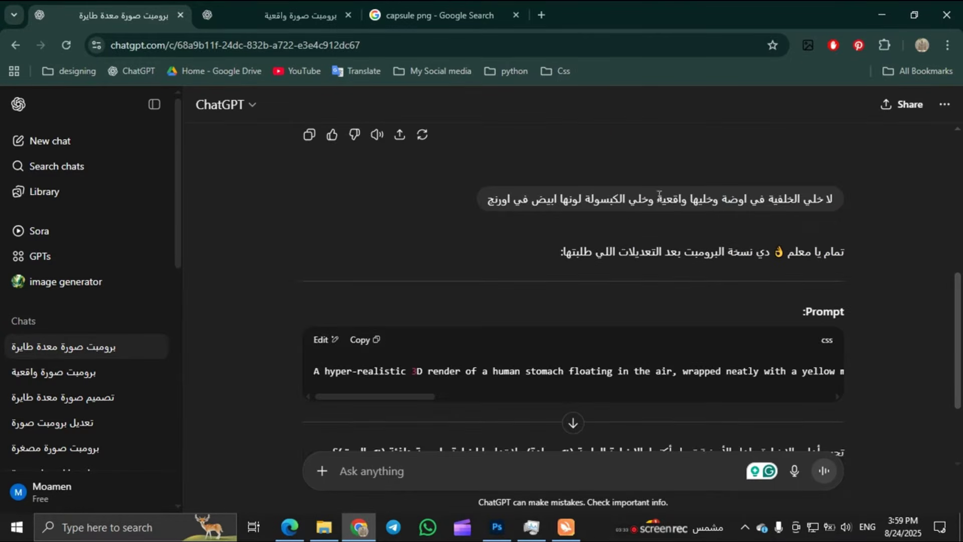
Step: View the ta5sees 3.psd design in Photoshop alongside the generated stomach images in ImageFX
click(301, 520)
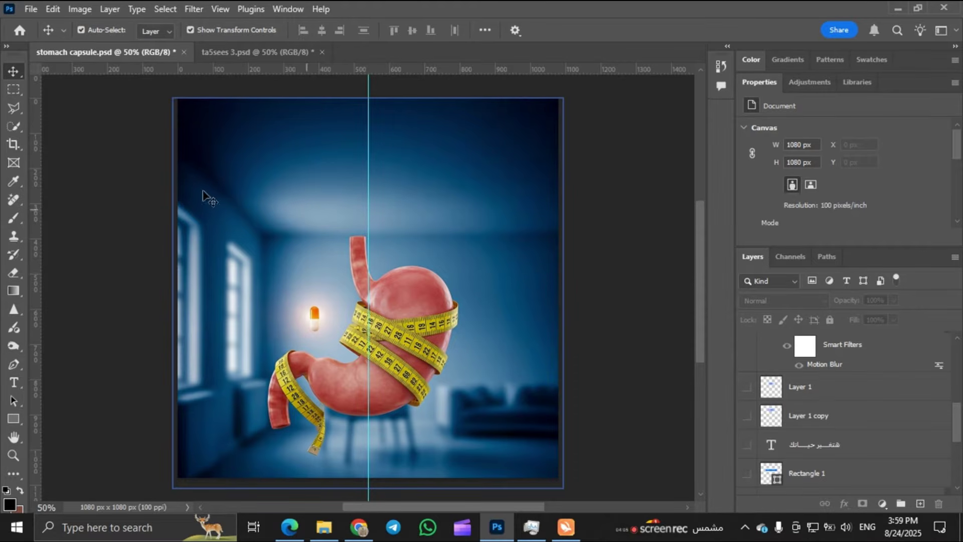
click(247, 53)
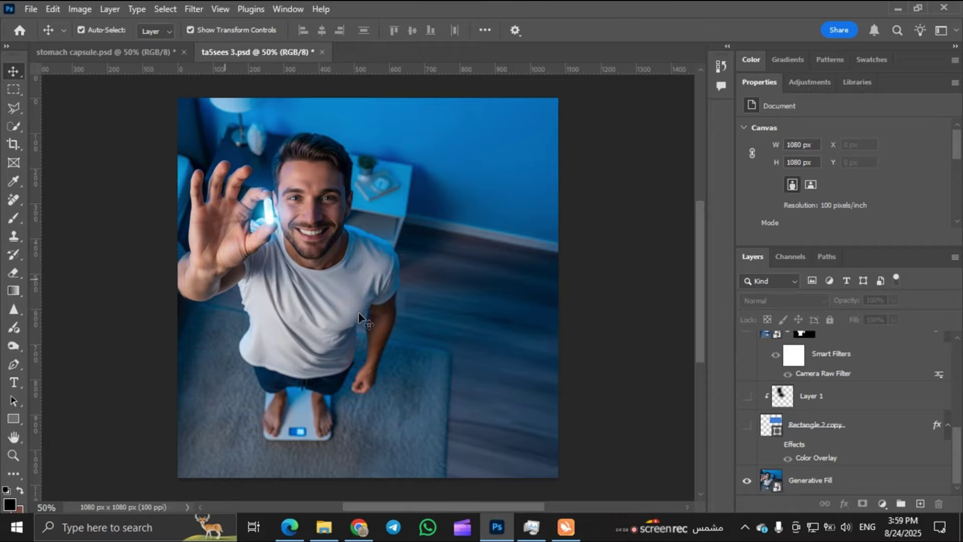
key(alt+Tab)
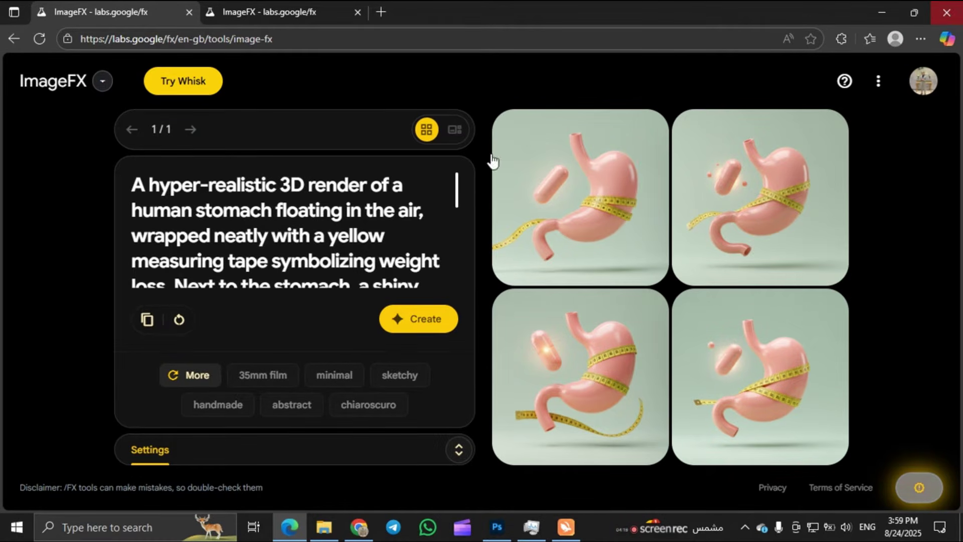
key(alt+Tab)
Step: Switch to Chrome, browse the Google image results for "capsule png", and preview the Red and White Pill Capsule clipart
click(359, 526)
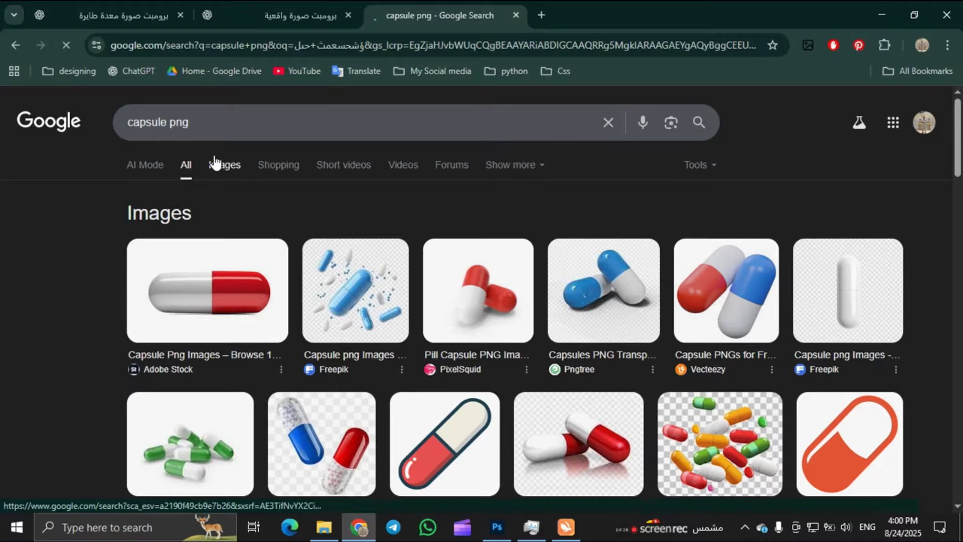
click(224, 165)
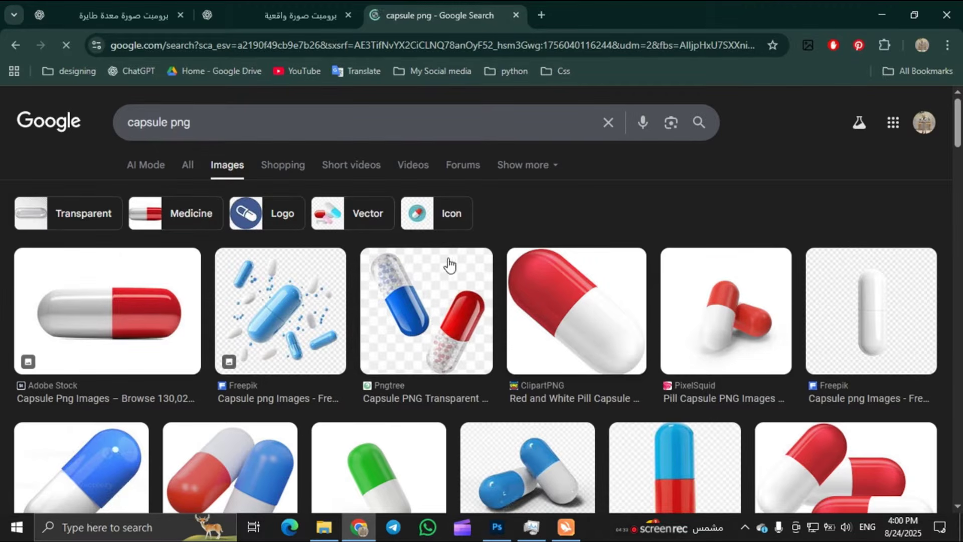
scroll(332, 309, down, 1)
click(577, 251)
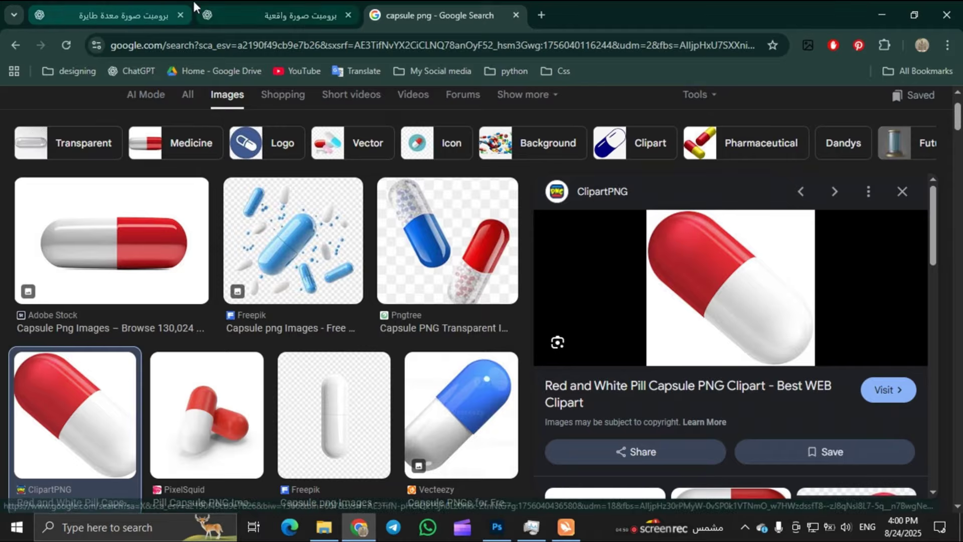
scroll(5, 147, down, 7)
scroll(224, 307, down, 5)
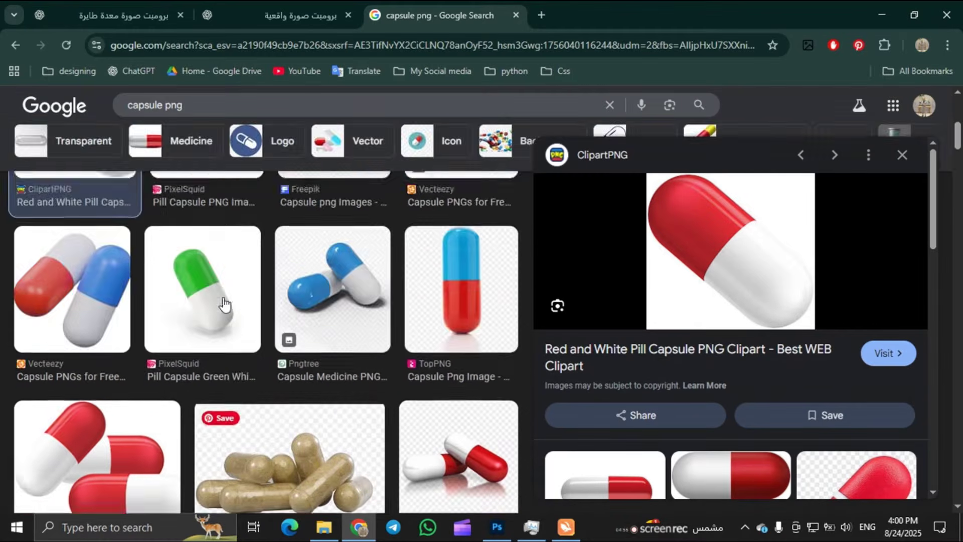
scroll(301, 278, down, 5)
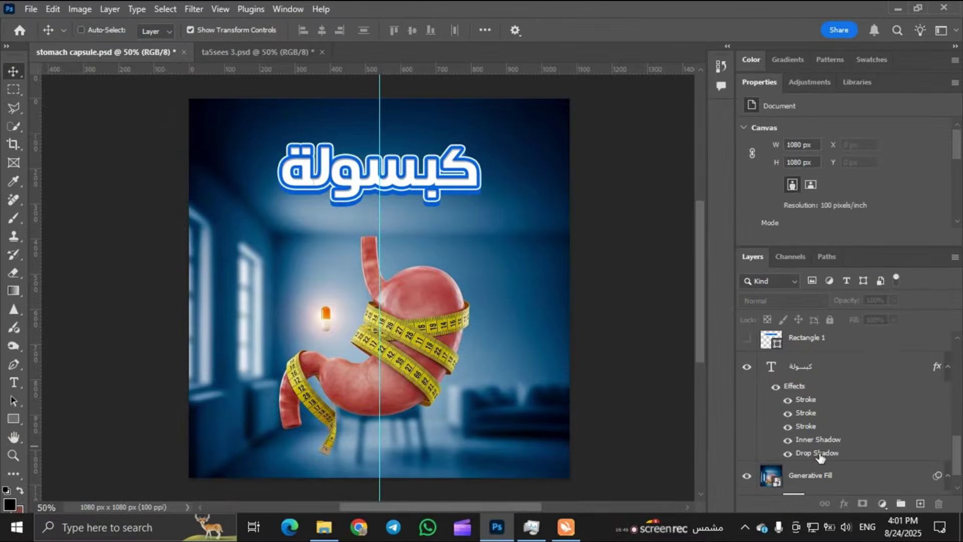
Step: Add a Stroke effect in dark red #9e0000 to the "كبسولة copy" title text layer in stomach capsule.psd
click(380, 138)
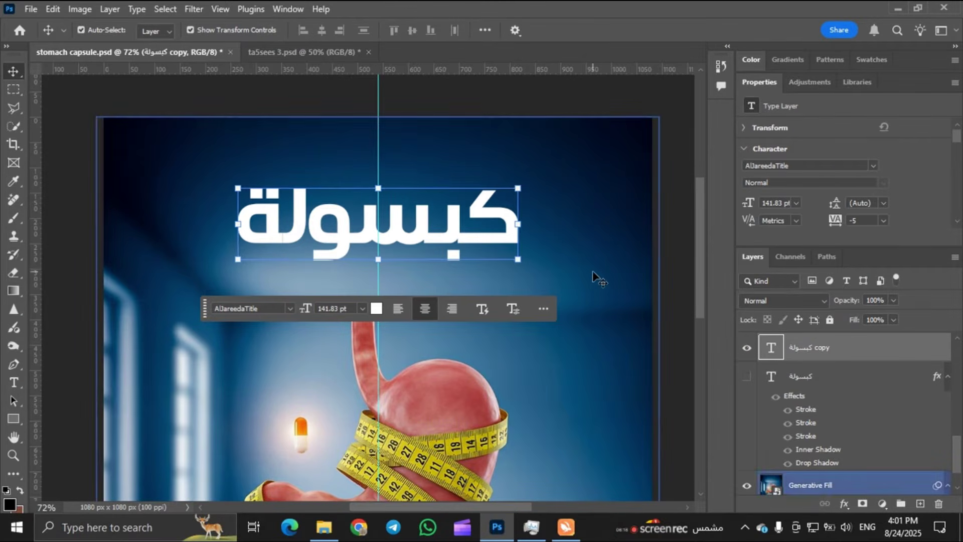
click(593, 271)
scroll(424, 235, left, 1)
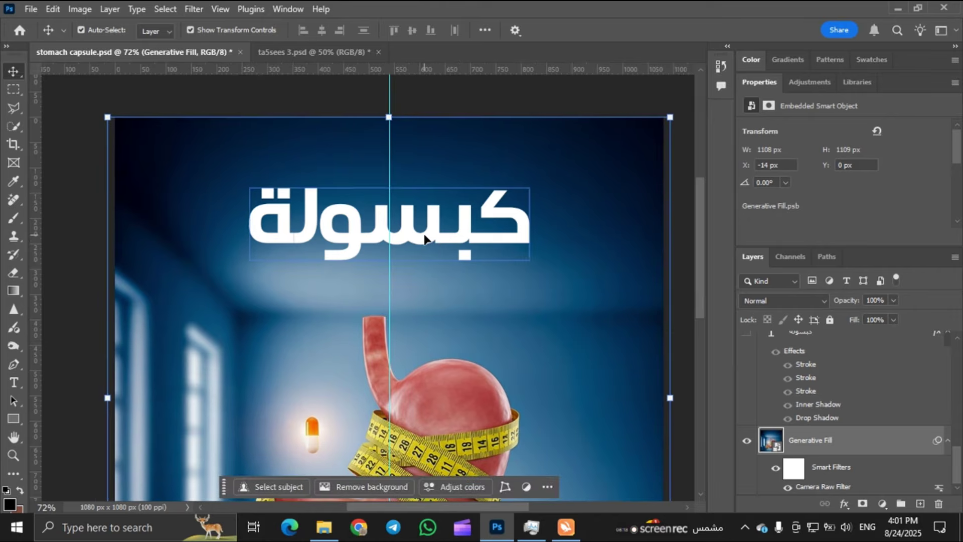
scroll(795, 431, up, 2)
click(811, 344)
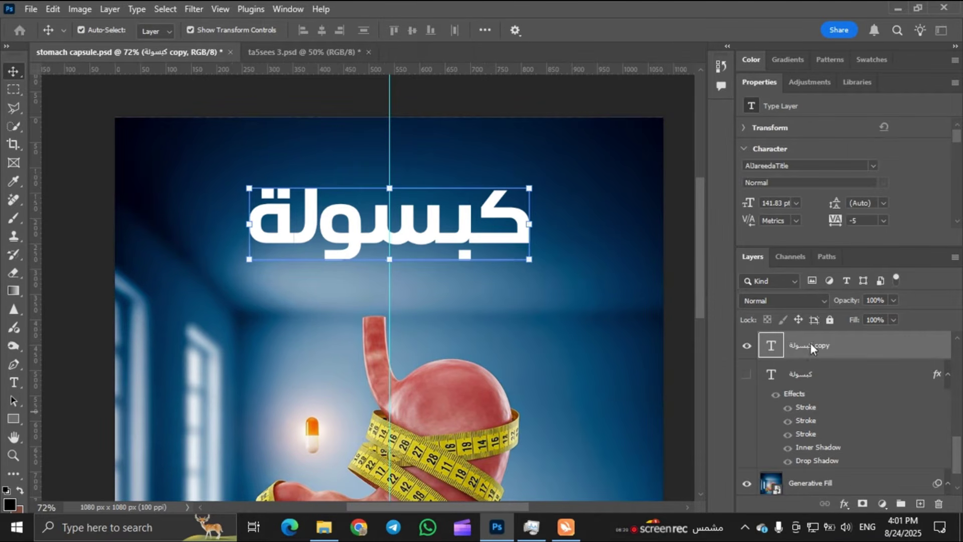
click(845, 504)
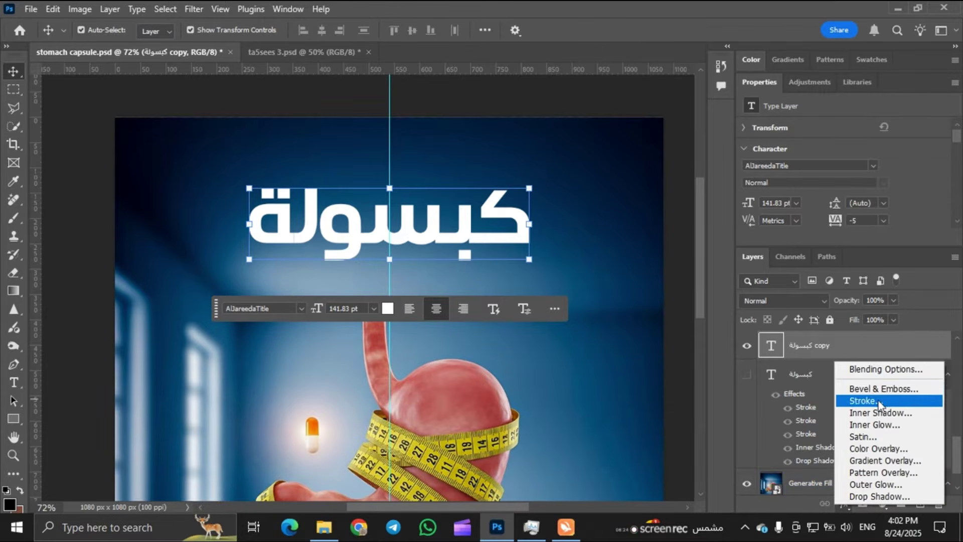
click(879, 401)
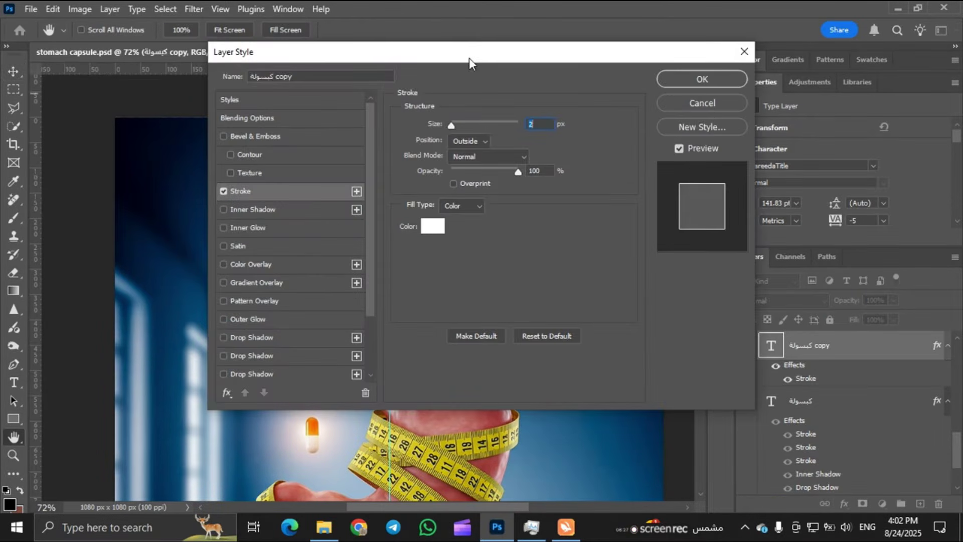
mouse_move(488, 53)
mouse_down()
mouse_move(839, 116)
mouse_move(748, 47)
mouse_up()
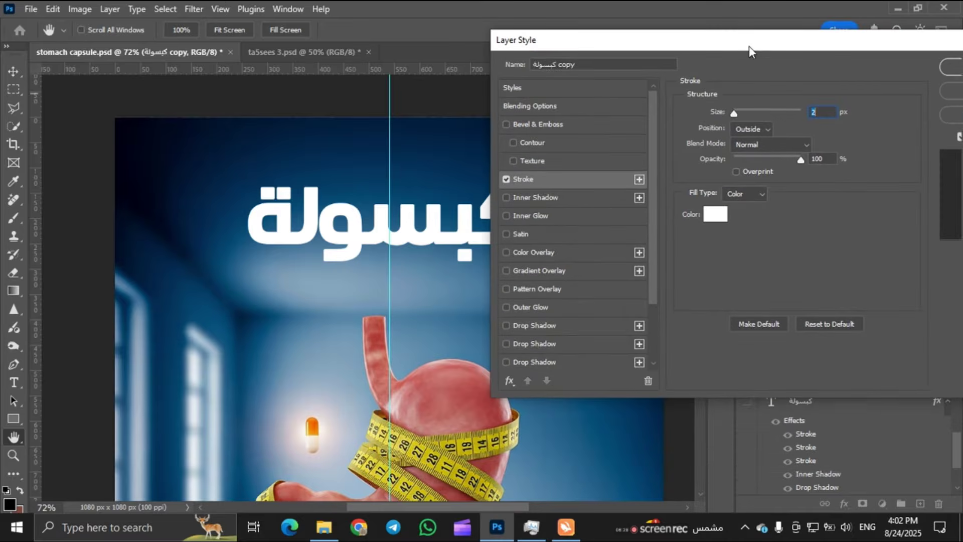
click(716, 214)
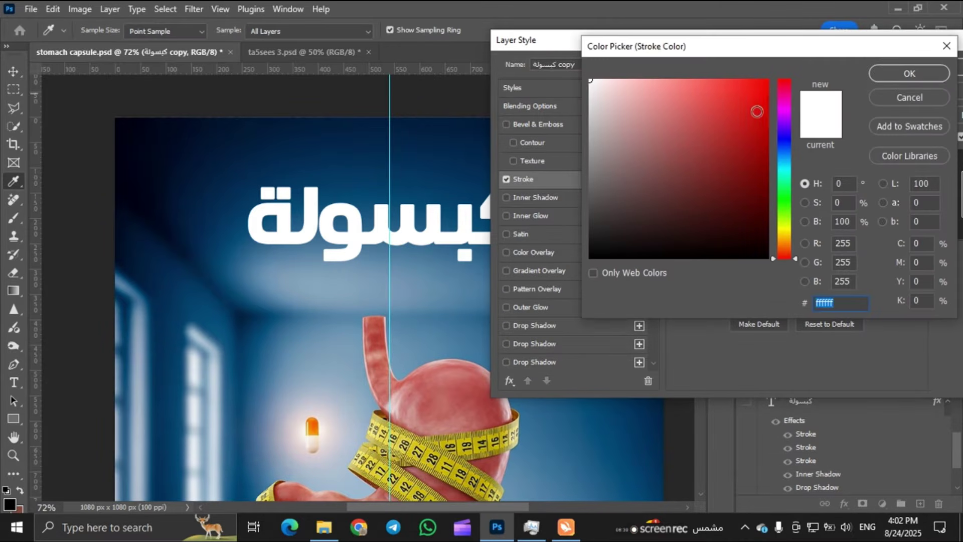
mouse_move(757, 111)
mouse_down()
mouse_move(773, 120)
mouse_move(766, 147)
mouse_up()
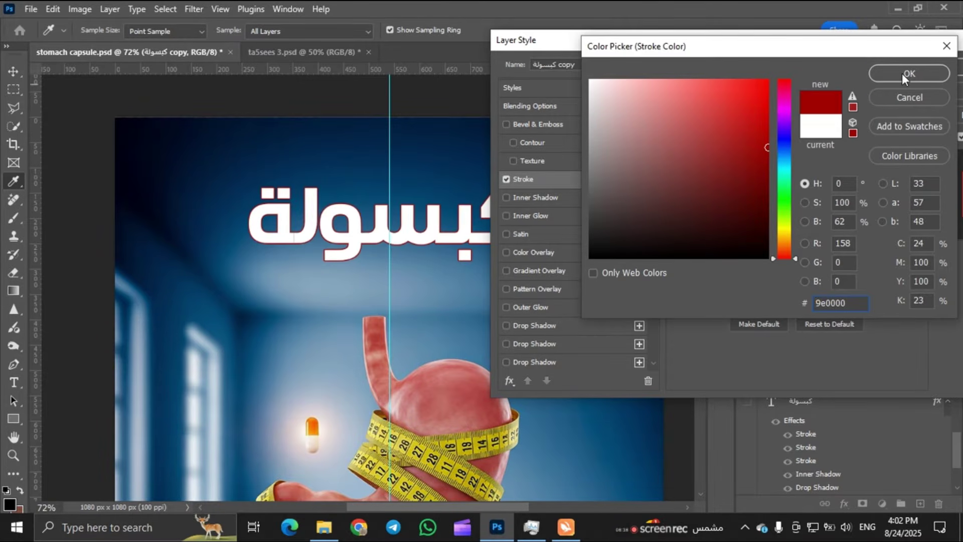
click(902, 73)
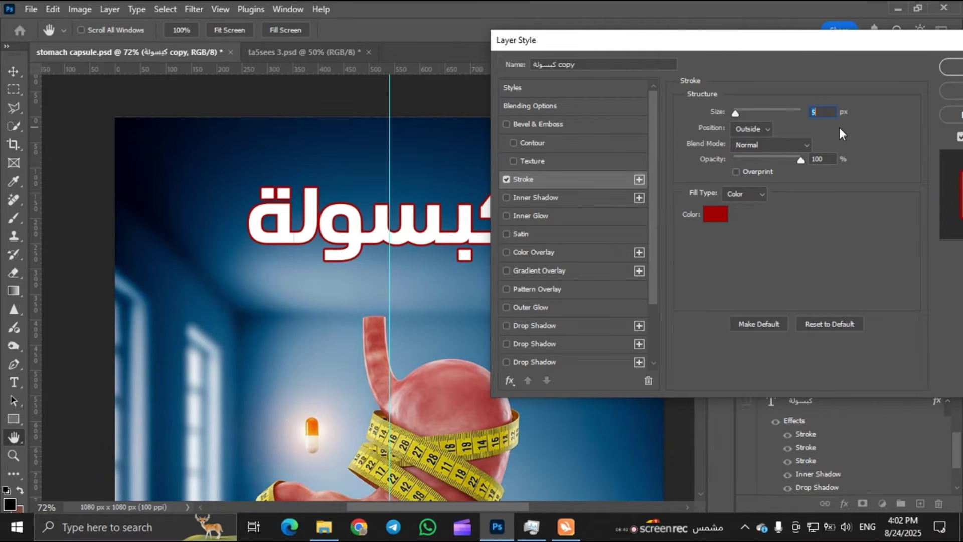
Step: Set the title's dark red stroke to a size of 5 px with its position at Outside
key(Up)
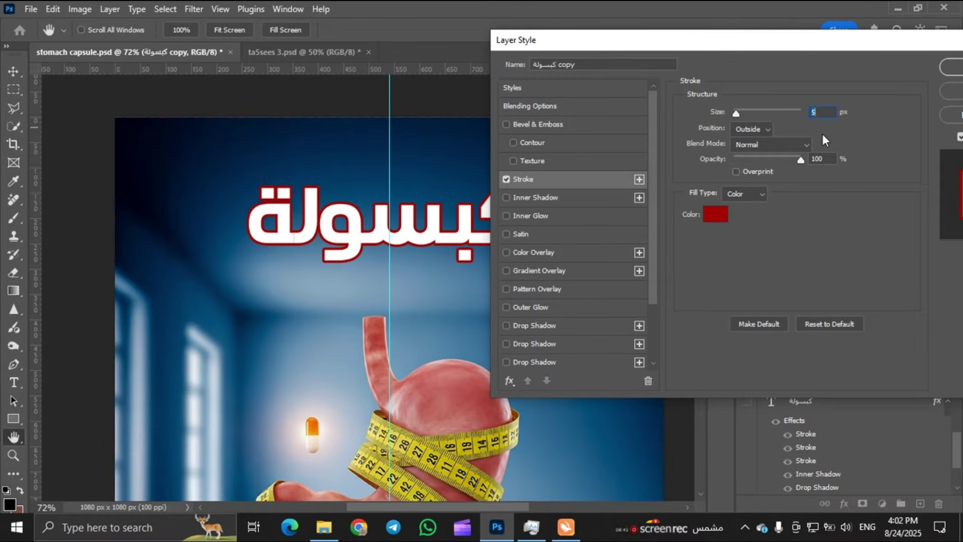
click(747, 128)
click(768, 141)
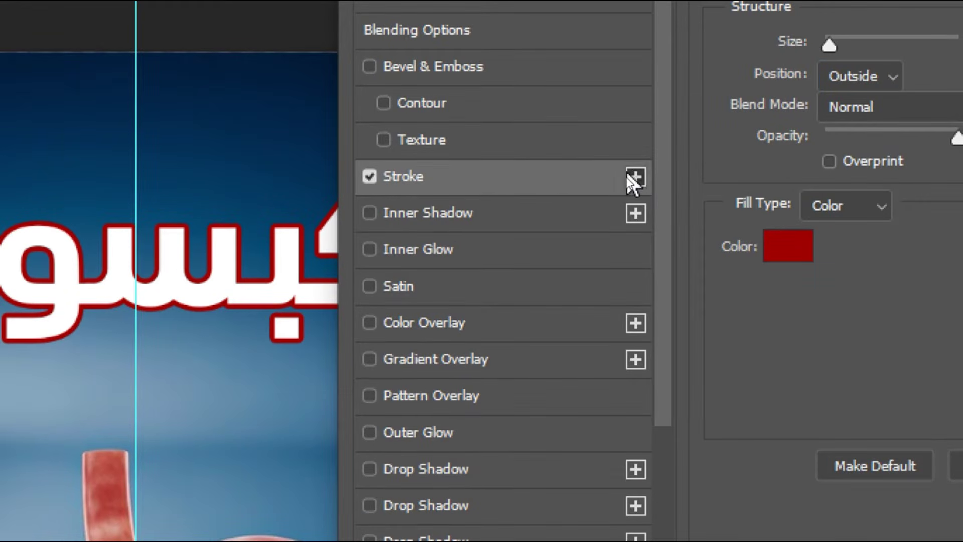
Step: Add a second Stroke effect to the title and colour the lower one bright red #f10000
click(635, 177)
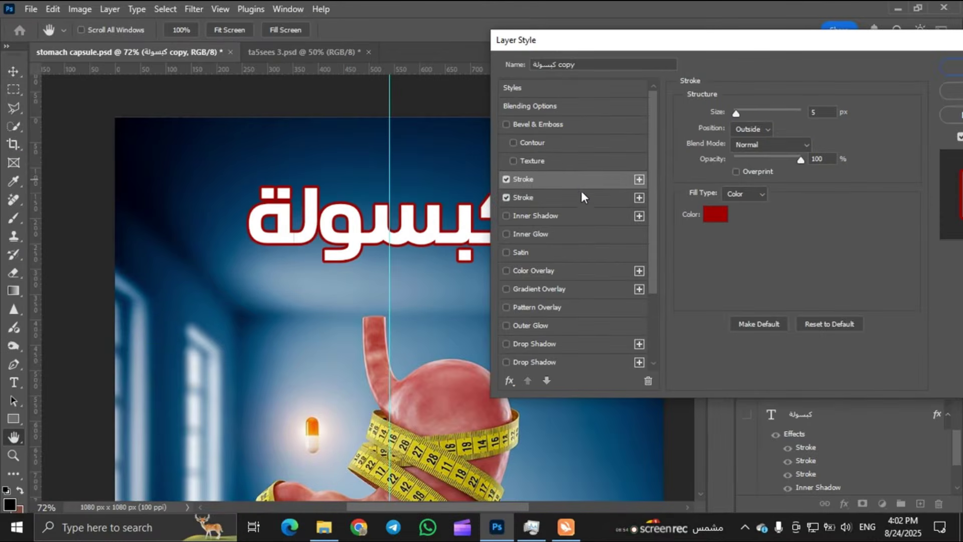
click(581, 201)
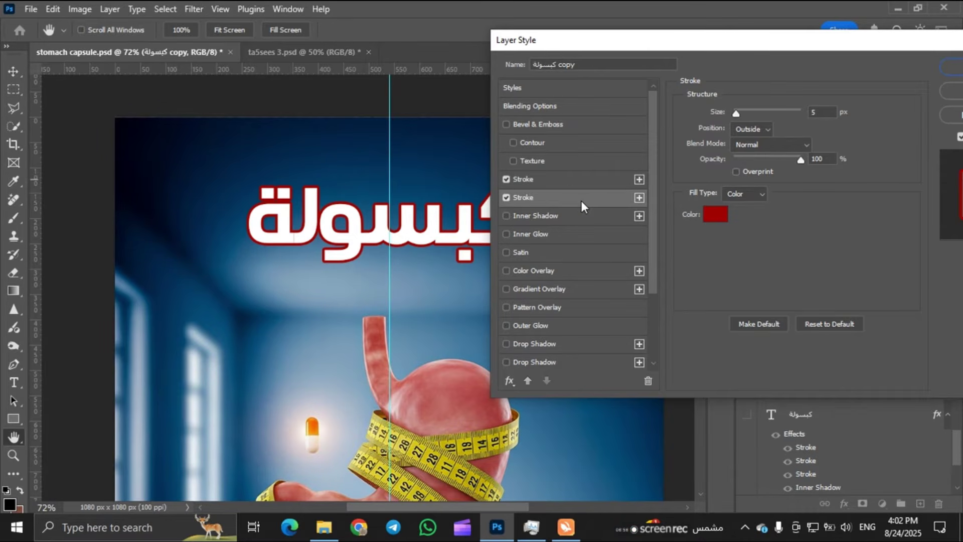
click(707, 216)
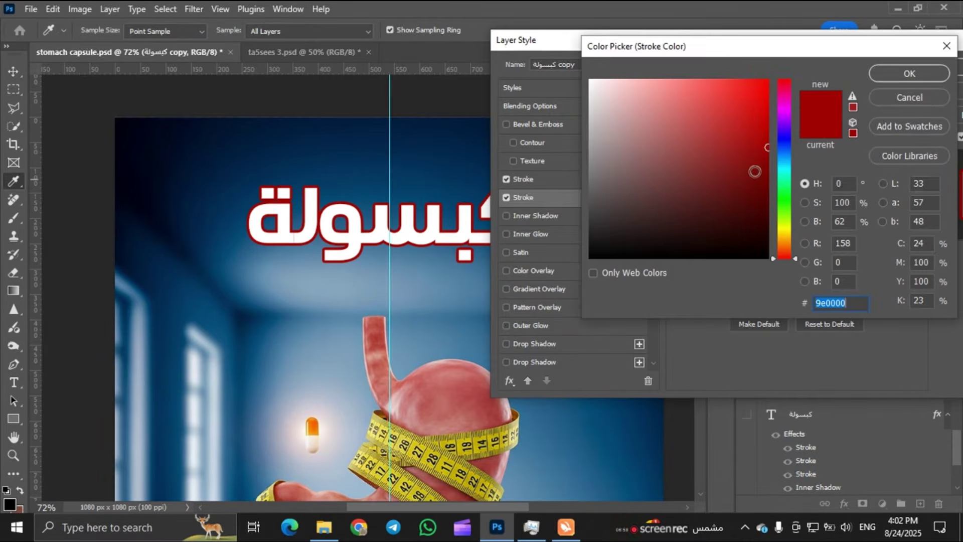
drag(757, 167, 774, 89)
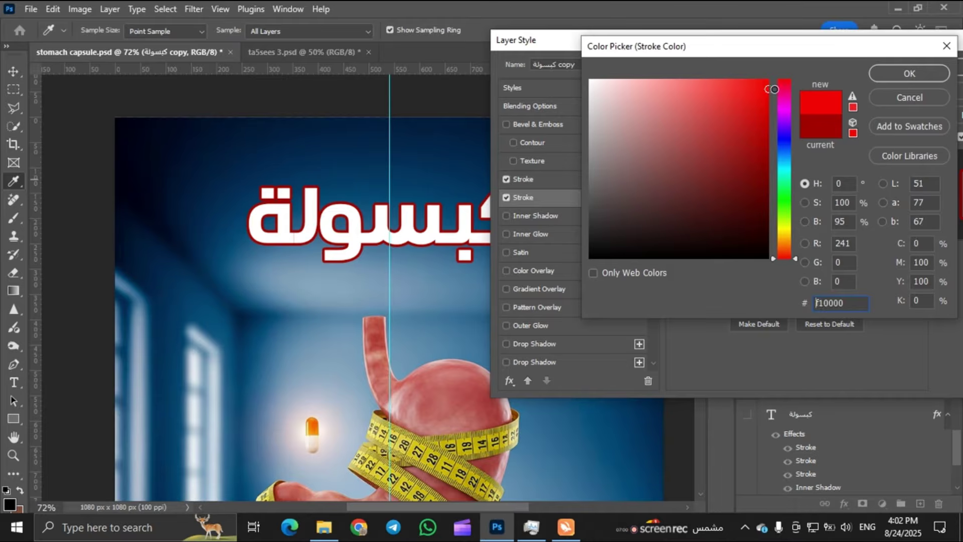
click(910, 74)
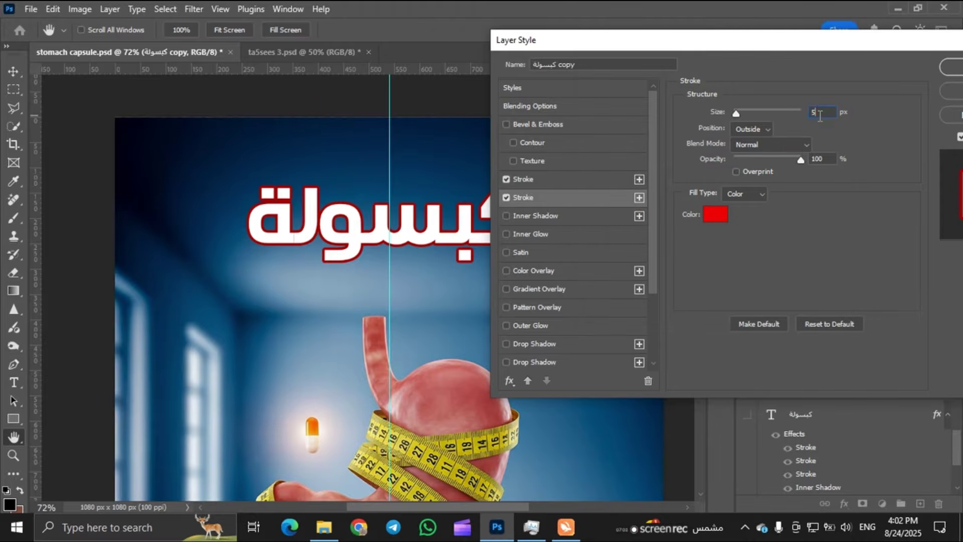
Step: Set the bright red stroke's size to 9 px, recheck its colour, and compare the title with the dark red stroke off and on
key(Up)
key(Up)
key(Up)
key(Down)
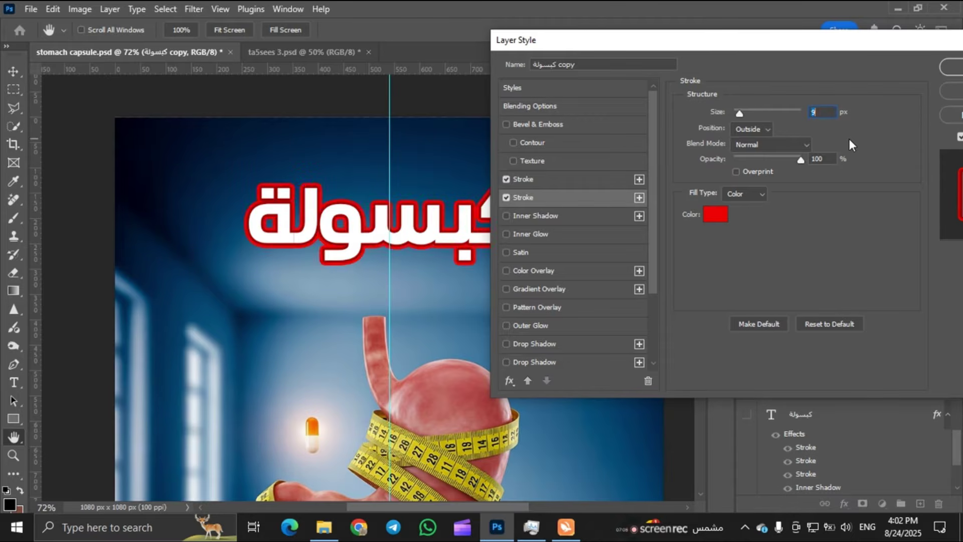
click(714, 217)
drag(767, 89, 766, 90)
click(922, 75)
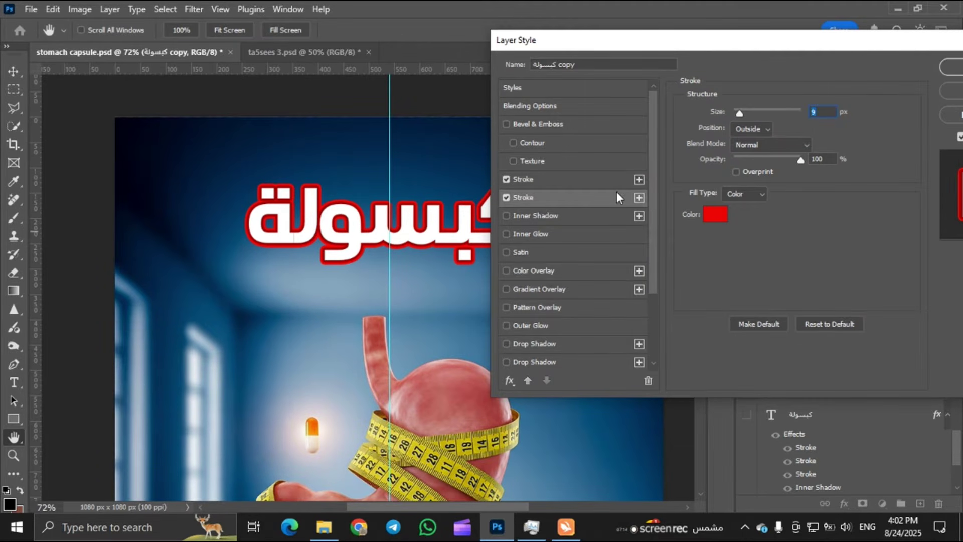
click(506, 179)
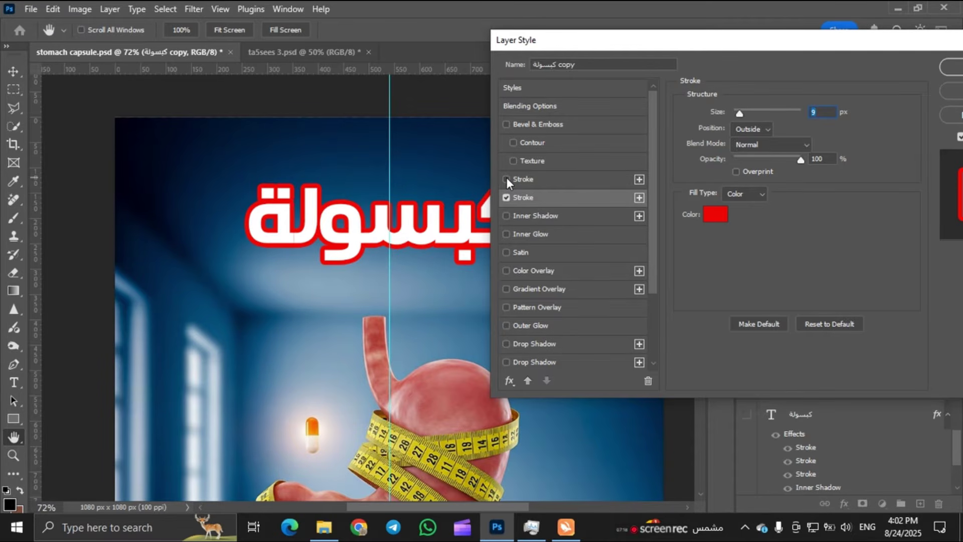
click(506, 179)
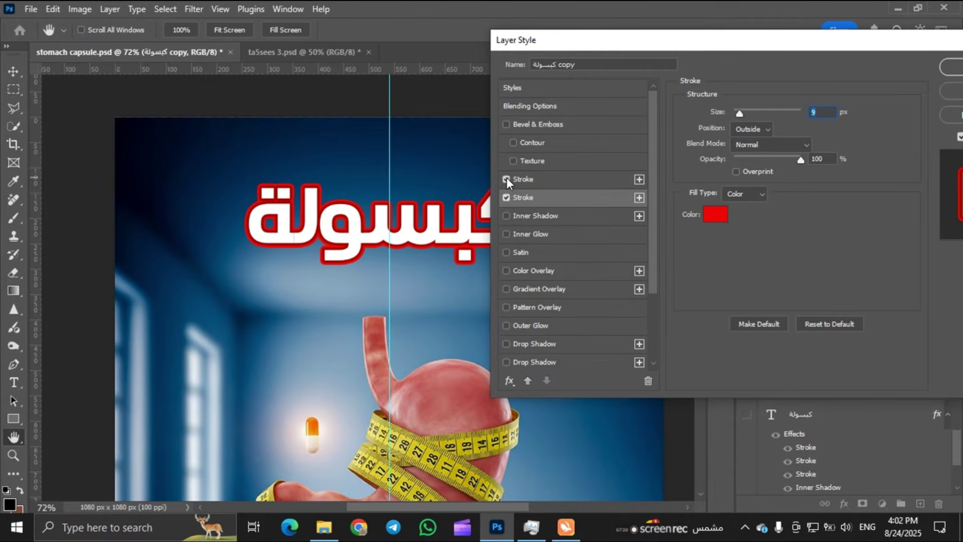
Step: Add a third Stroke effect beneath the other two in white #ffffff, with a size of 13 px
click(637, 198)
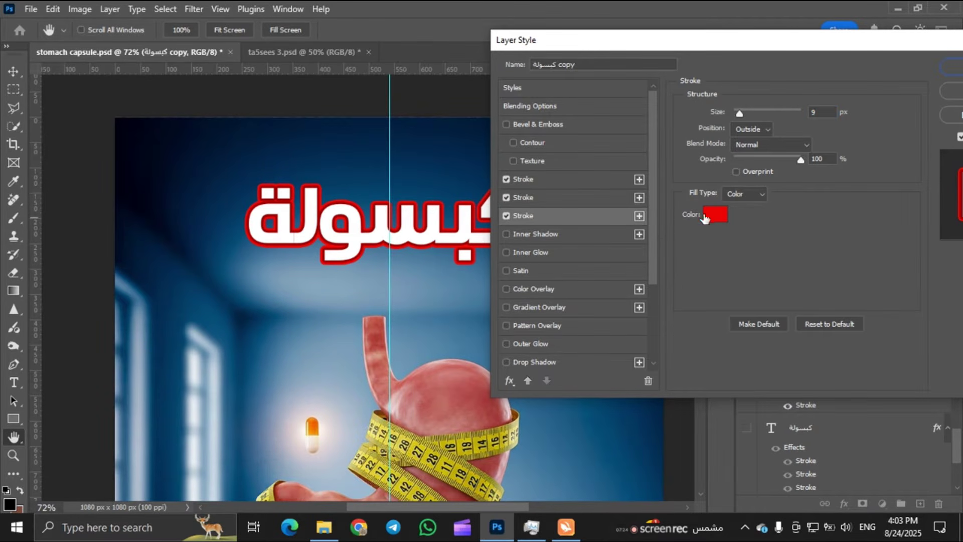
click(716, 214)
text(ffffff)
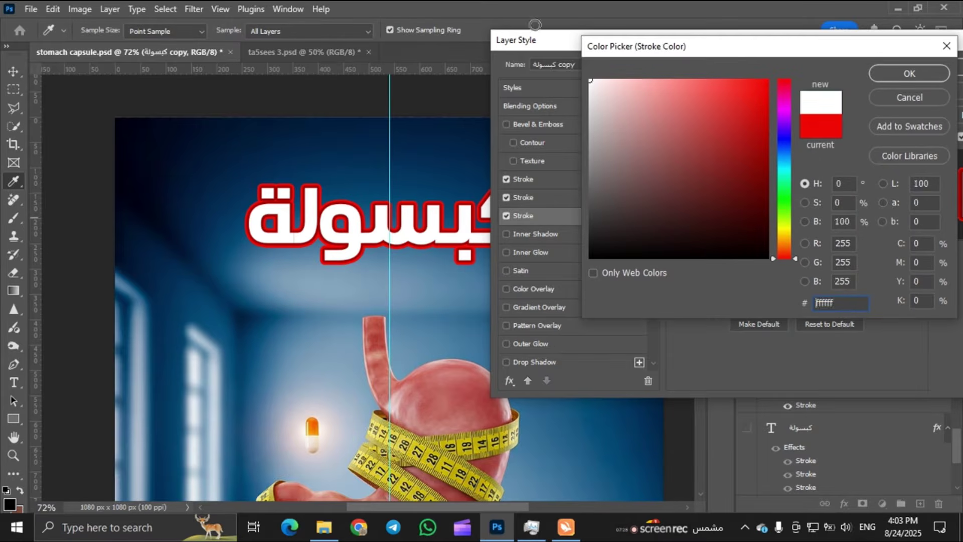
click(910, 74)
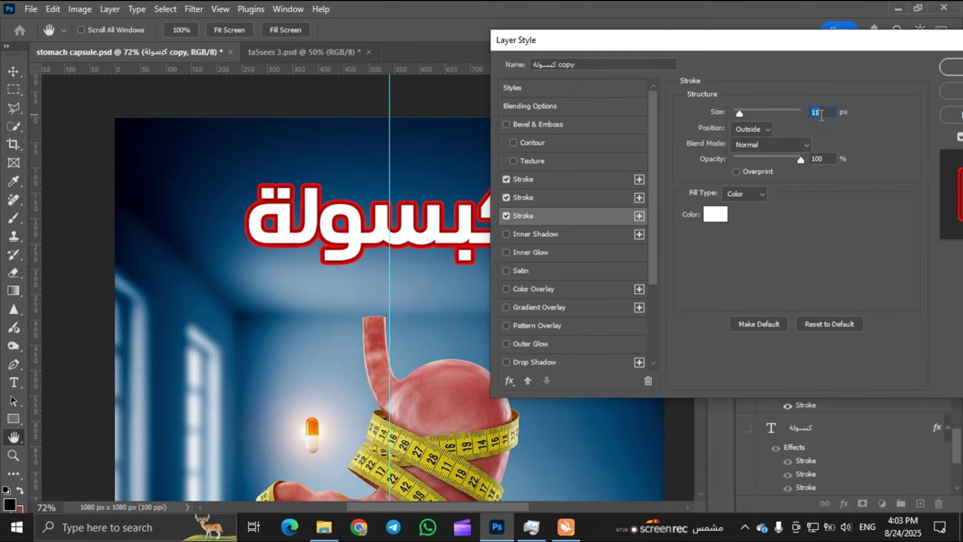
key(Up)
key(Up)
key(Down)
key(Down)
key(Down)
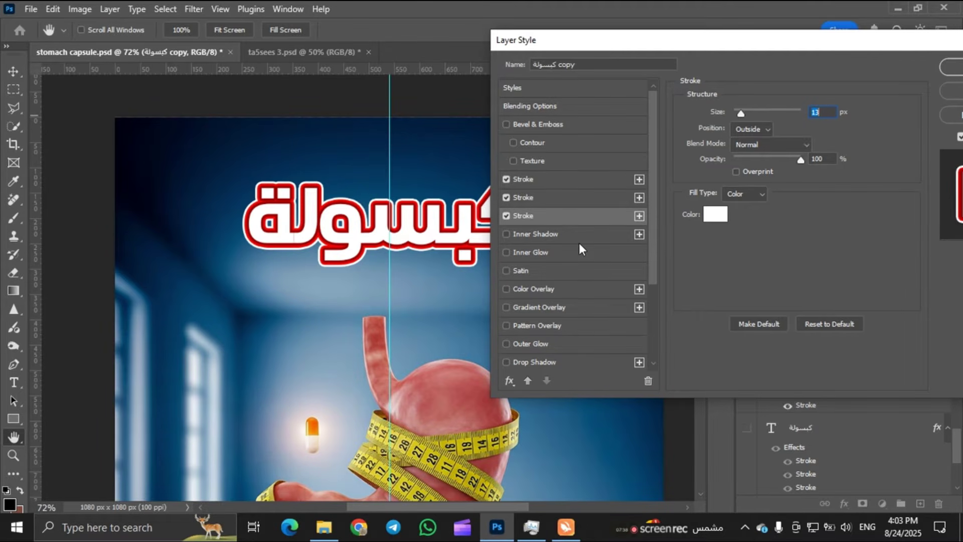
Step: Enable a Drop Shadow on the title with the Normal blend mode and a dark red colour
scroll(519, 348, down, 1)
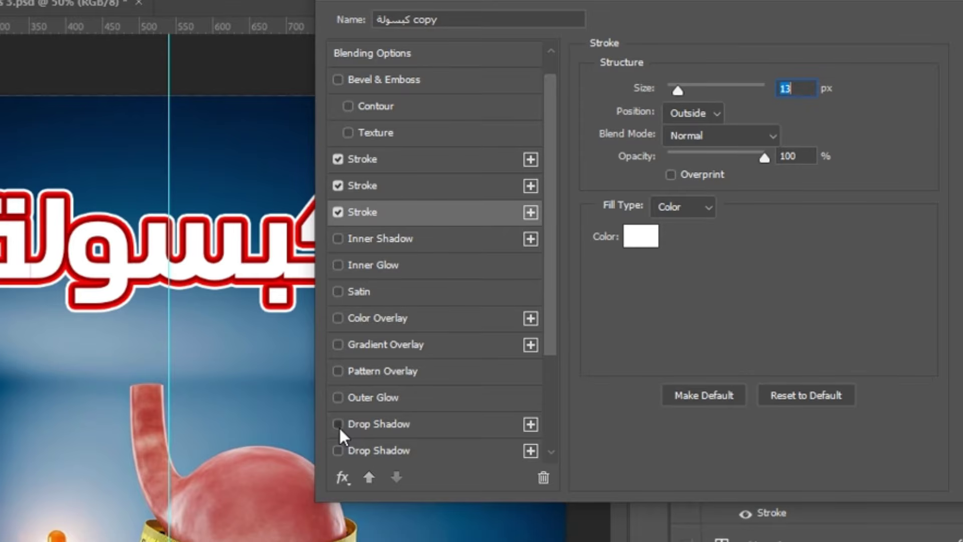
click(339, 424)
click(405, 429)
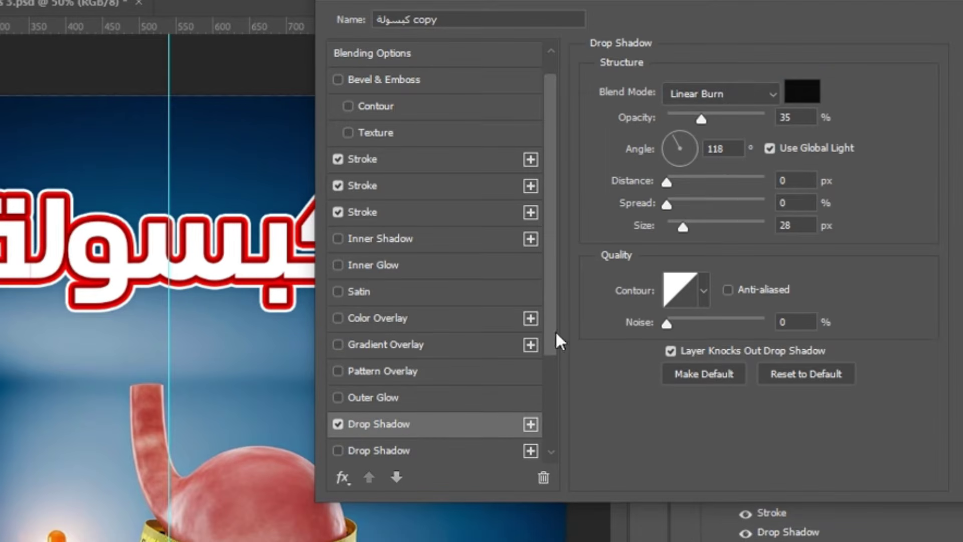
click(738, 93)
click(717, 109)
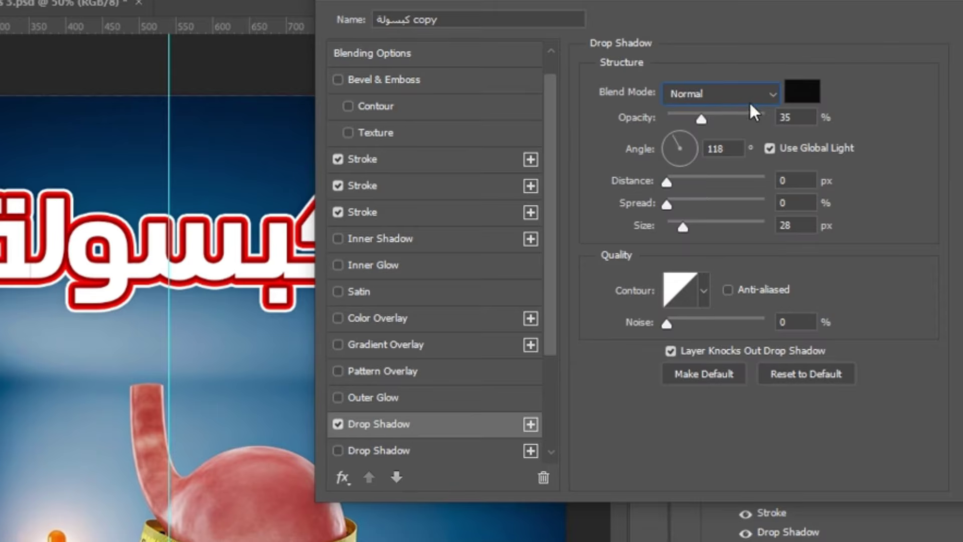
click(804, 93)
click(715, 134)
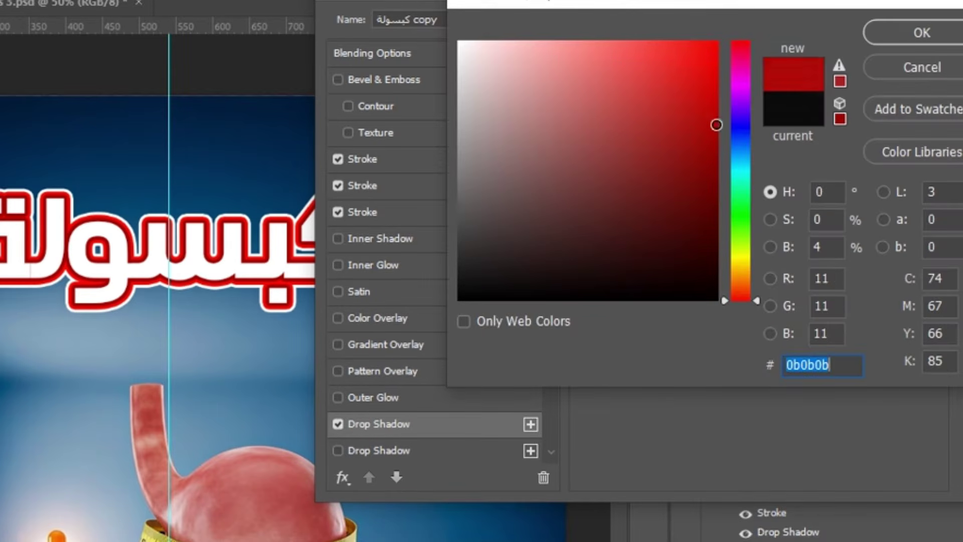
mouse_move(747, 138)
mouse_down()
mouse_move(762, 154)
mouse_move(762, 175)
mouse_up()
click(928, 37)
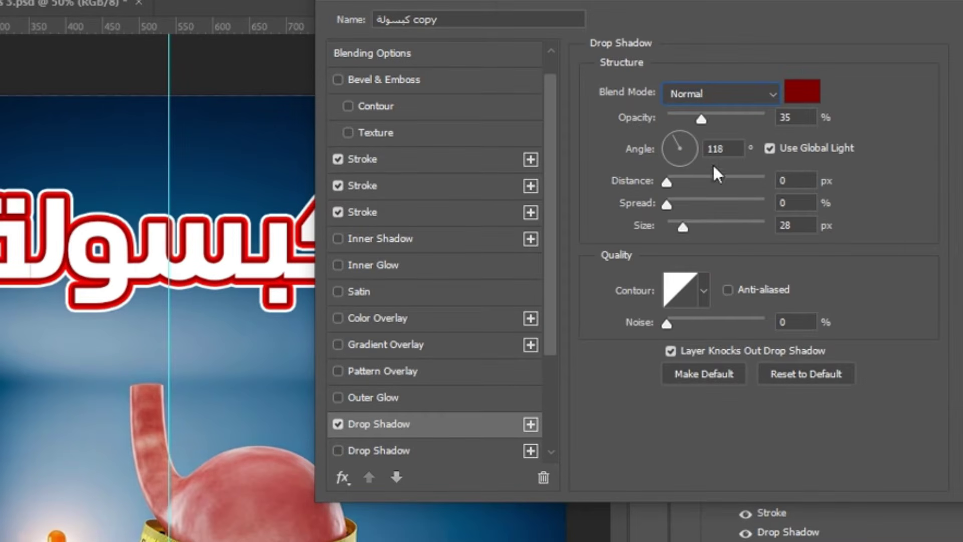
Step: Set the drop shadow's opacity and spread to 100%, its distance to 11 px and its size to 18 px
drag(702, 118, 853, 108)
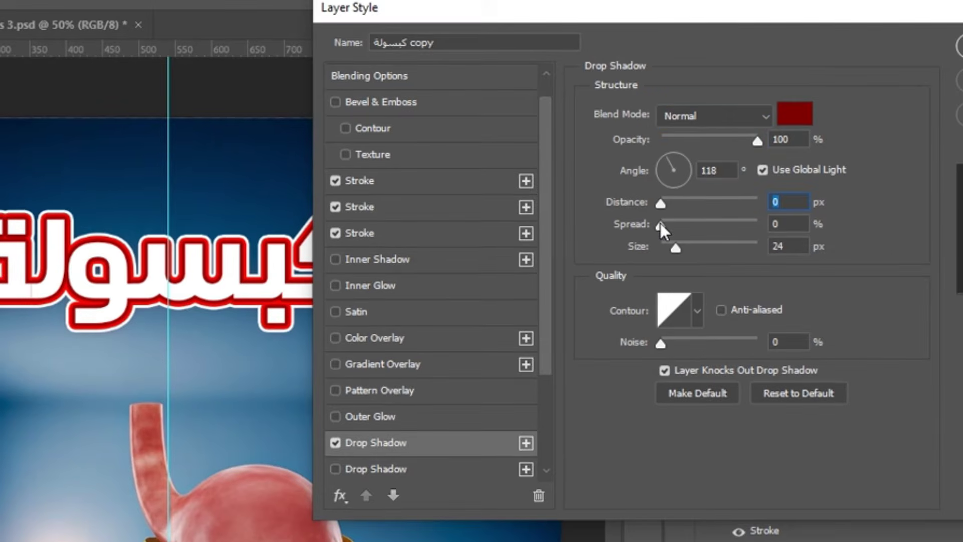
drag(660, 224, 801, 224)
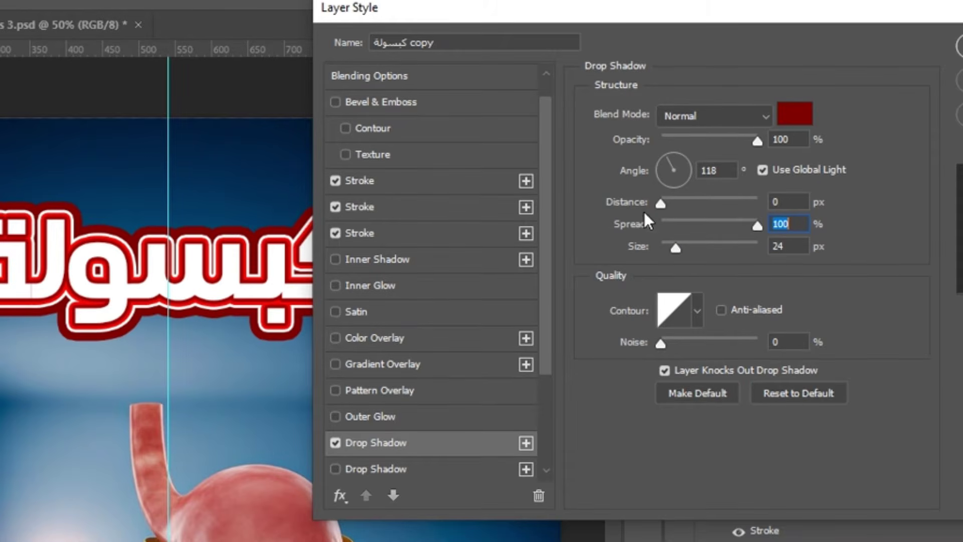
drag(660, 199, 674, 197)
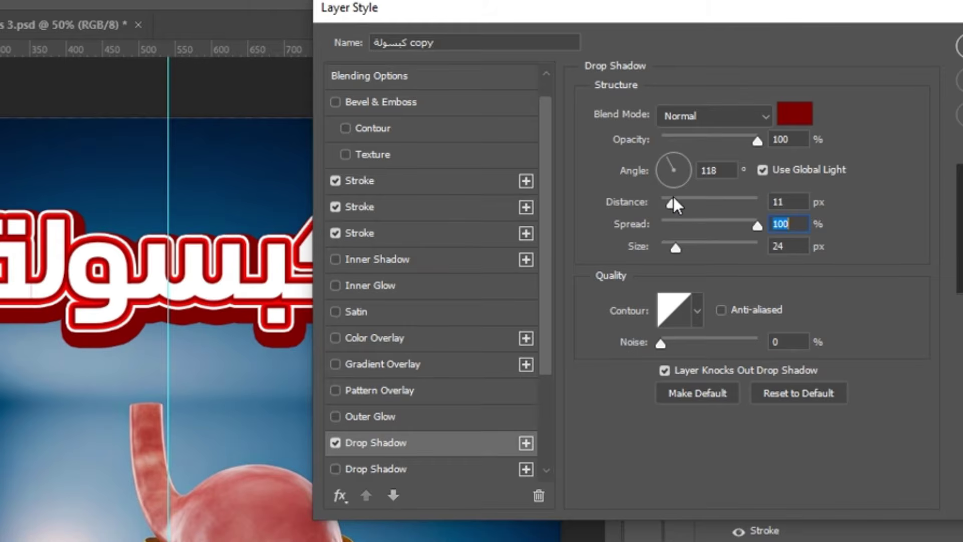
drag(673, 245, 671, 247)
drag(770, 246, 784, 245)
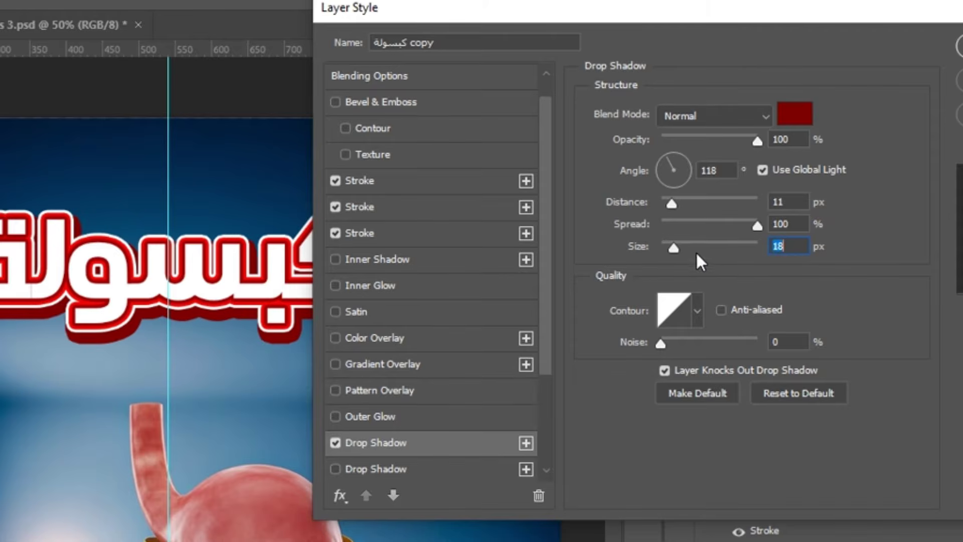
Step: Adjust the drop shadow to a distance of 20 px, a size of 12 px and an angle of 90°
drag(671, 249, 671, 249)
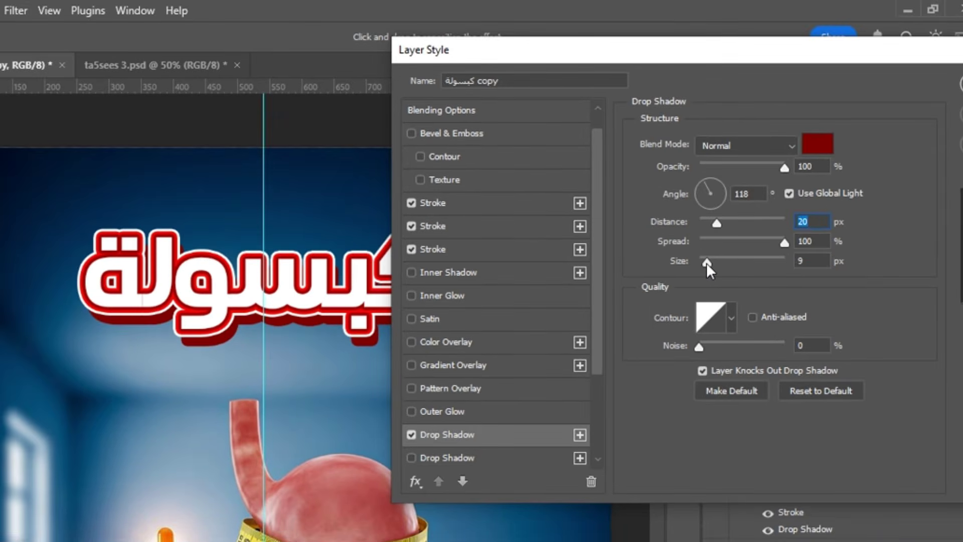
drag(669, 248, 709, 261)
drag(576, 50, 551, 43)
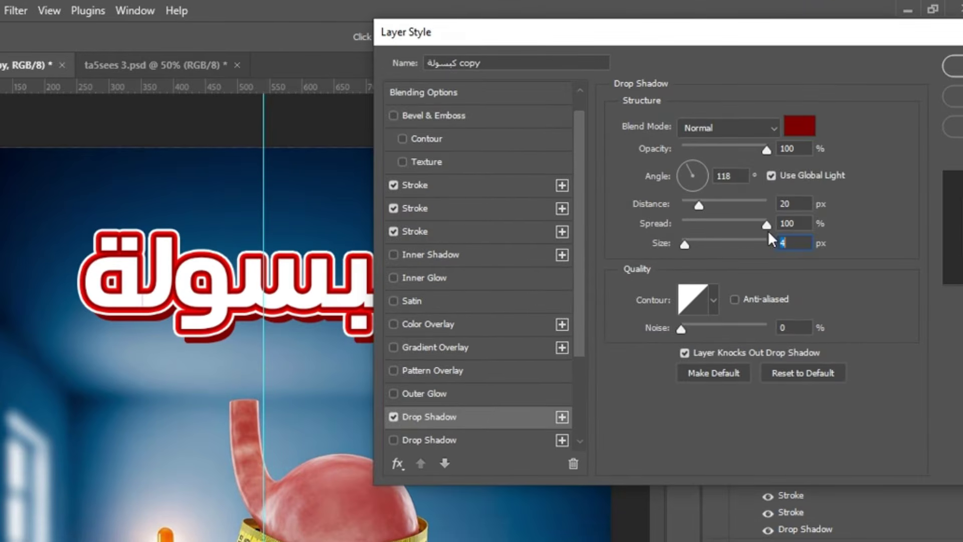
drag(786, 247, 797, 244)
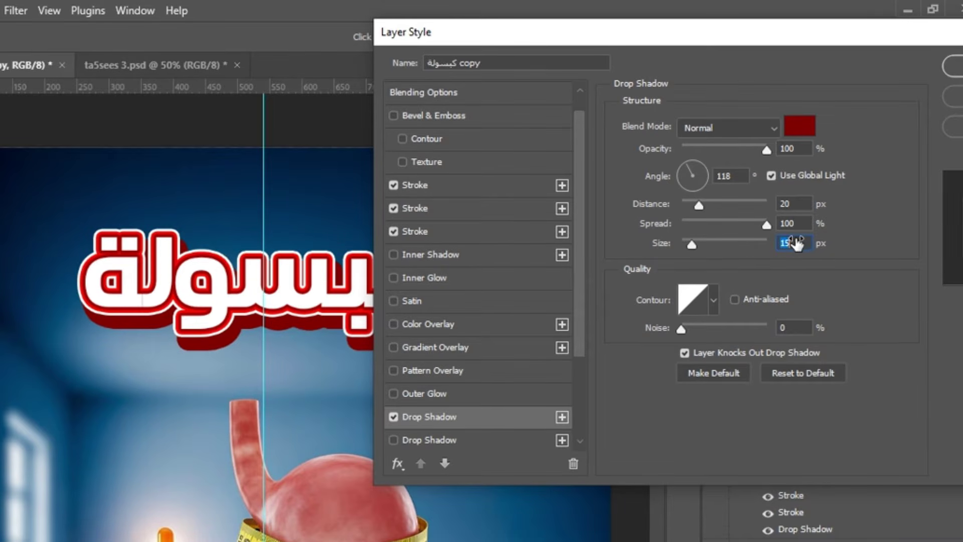
drag(687, 167, 693, 147)
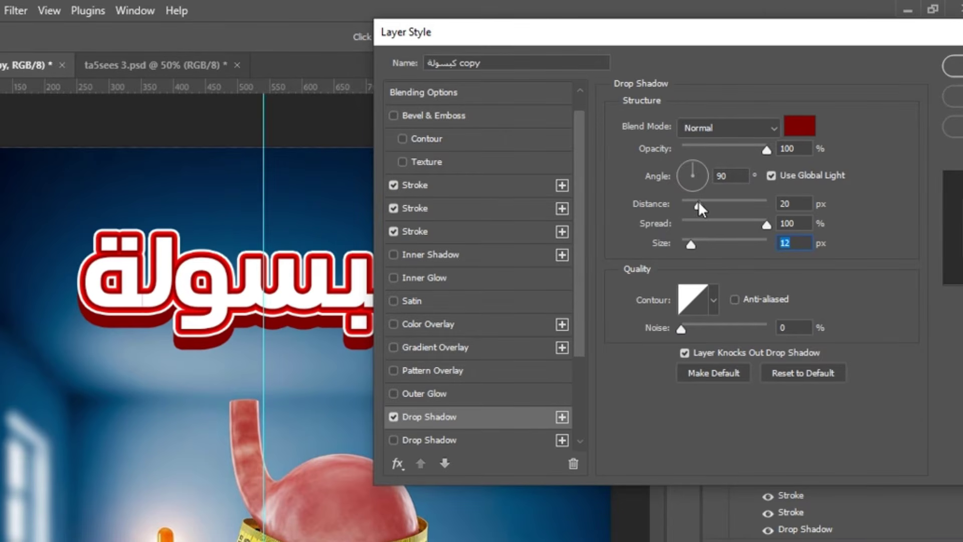
drag(667, 37, 612, 77)
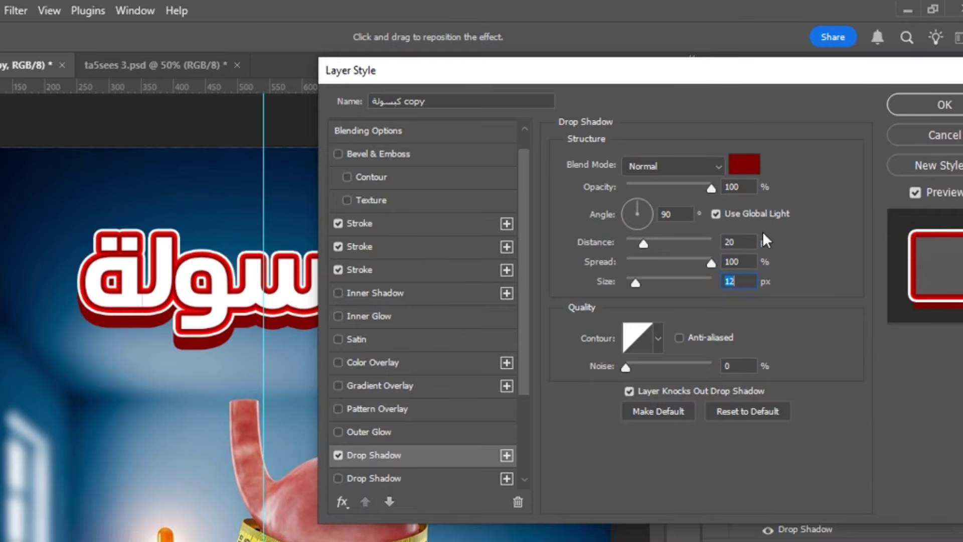
Step: Set the drop shadow's distance to 14 px and apply the title's layer styles
click(748, 241)
key(Down)
key(Down)
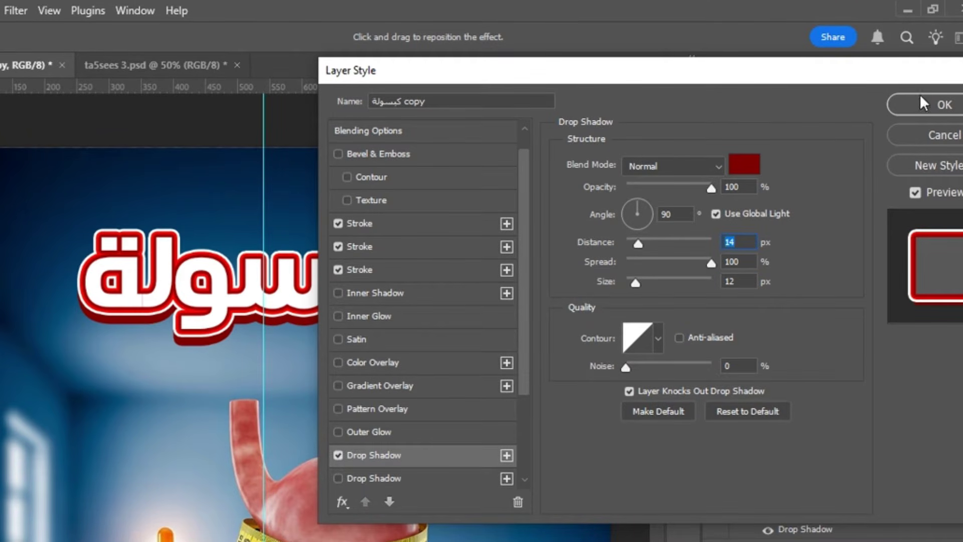
click(923, 104)
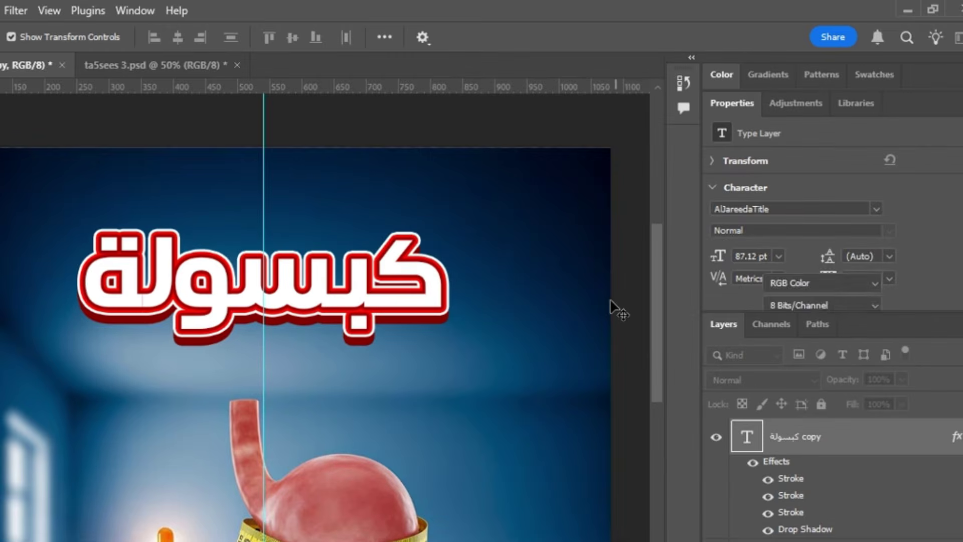
Step: Add a black Inner Shadow to the "كبسولة copy" title layer with 32% opacity, 15% choke and a size of 0 px
click(611, 300)
key(ctrl+minus)
key(ctrl+minus)
key(ctrl+minus)
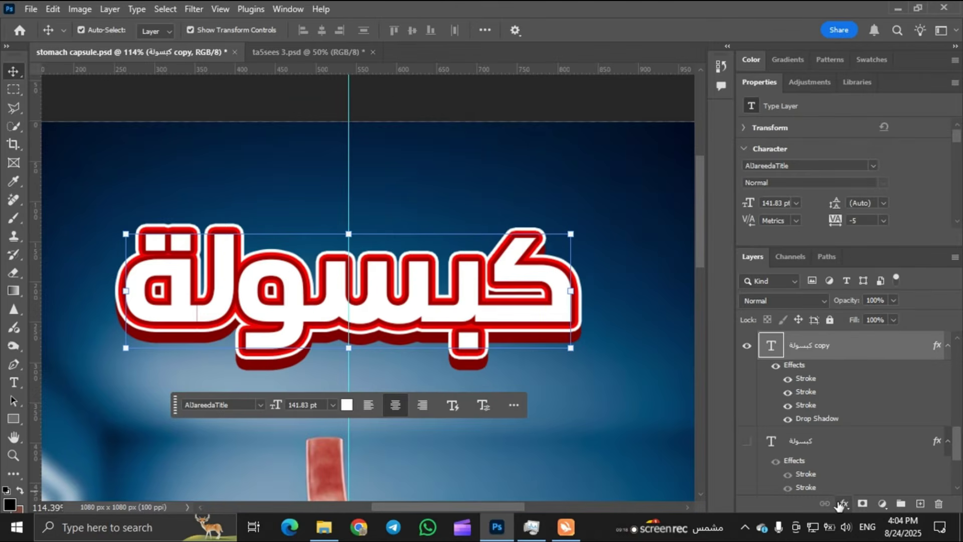
click(853, 500)
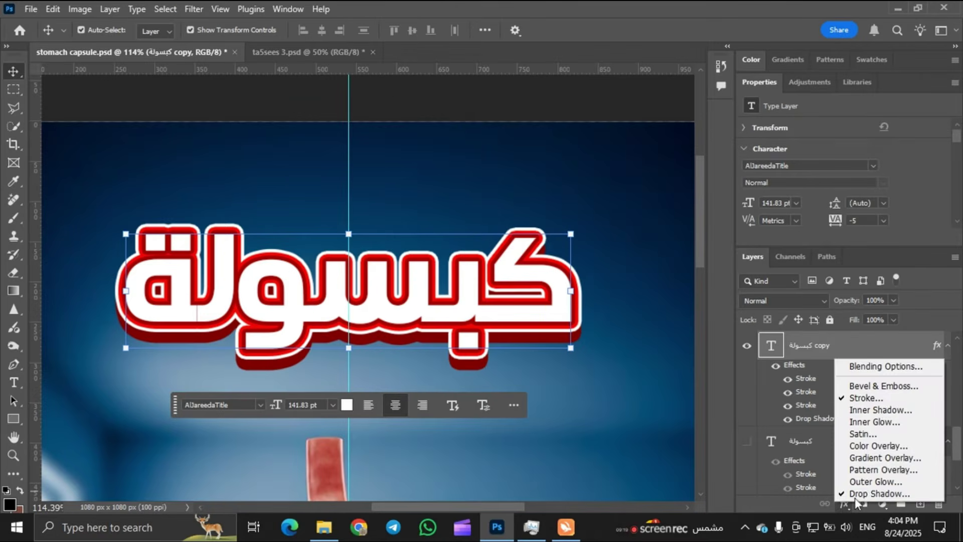
click(875, 410)
drag(686, 146, 682, 146)
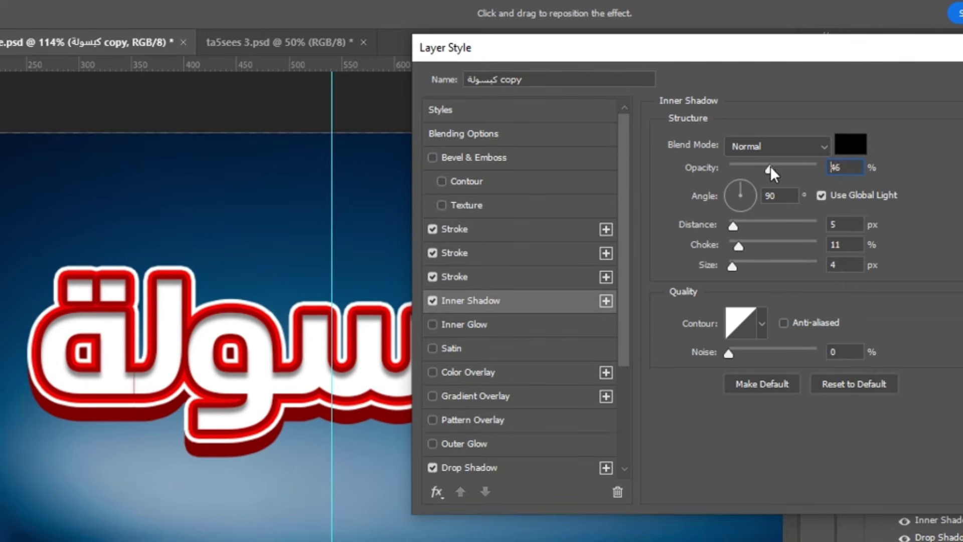
drag(768, 167, 765, 166)
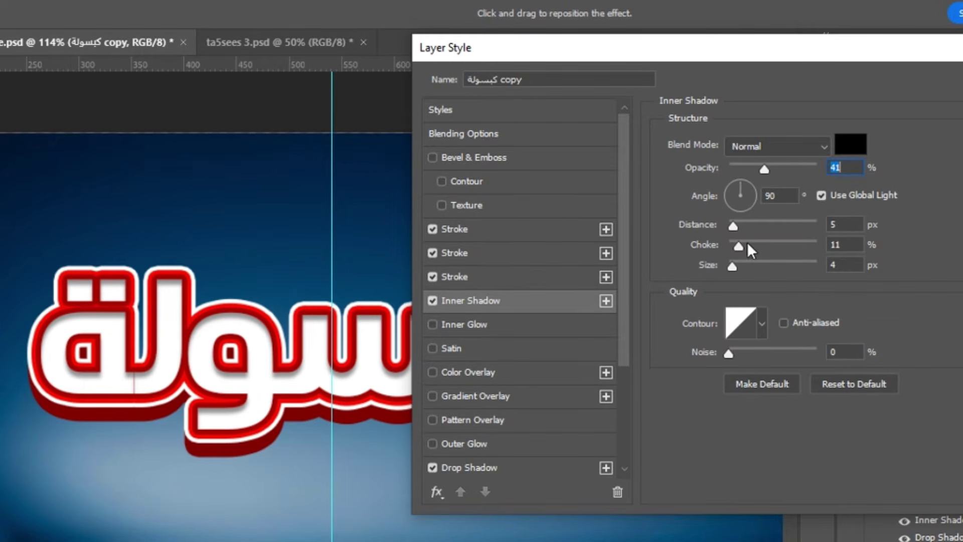
mouse_move(843, 266)
mouse_down()
mouse_move(831, 272)
mouse_move(847, 248)
mouse_up()
drag(847, 169, 840, 171)
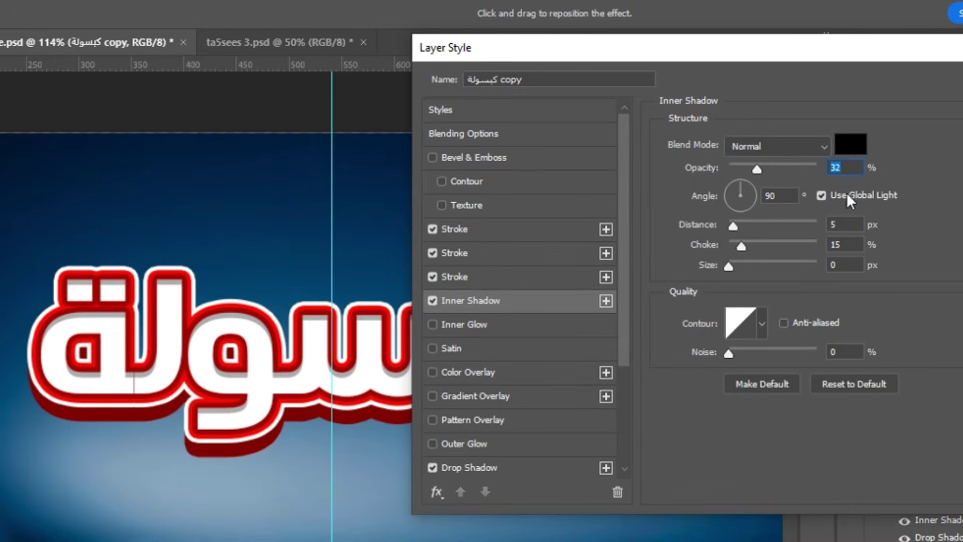
drag(800, 50, 948, 31)
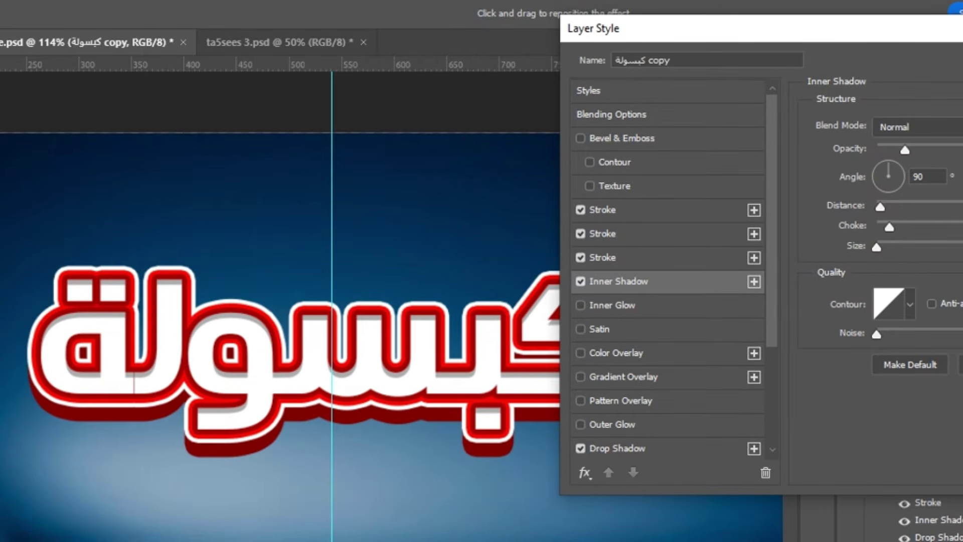
Step: Set the title's inner shadow distance to 3 px, apply the layer style and deselect the title
key(Down)
key(Down)
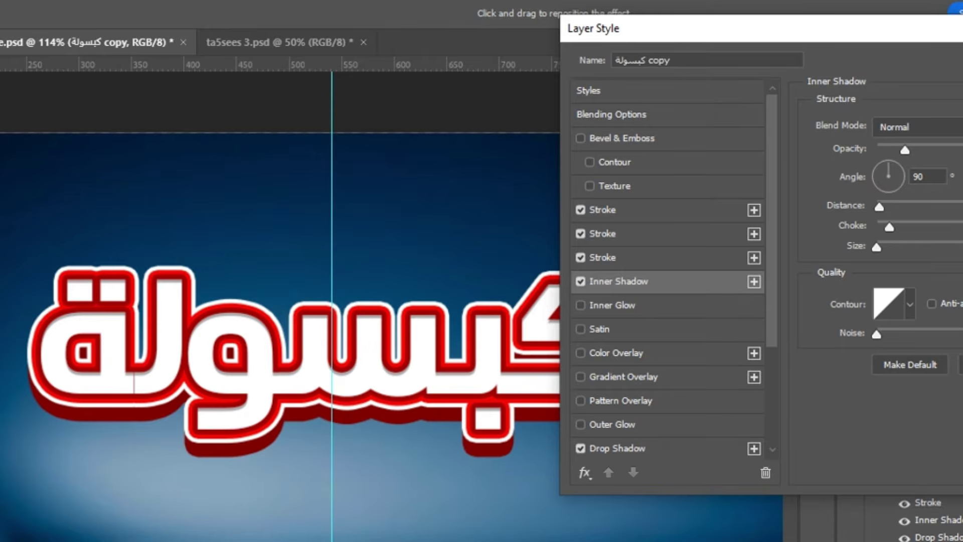
drag(948, 29, 821, 105)
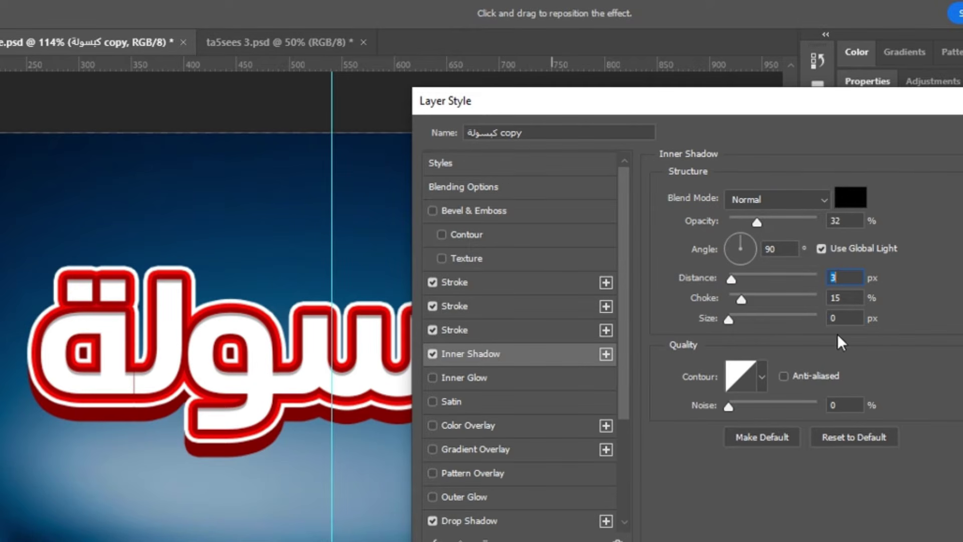
key(Return)
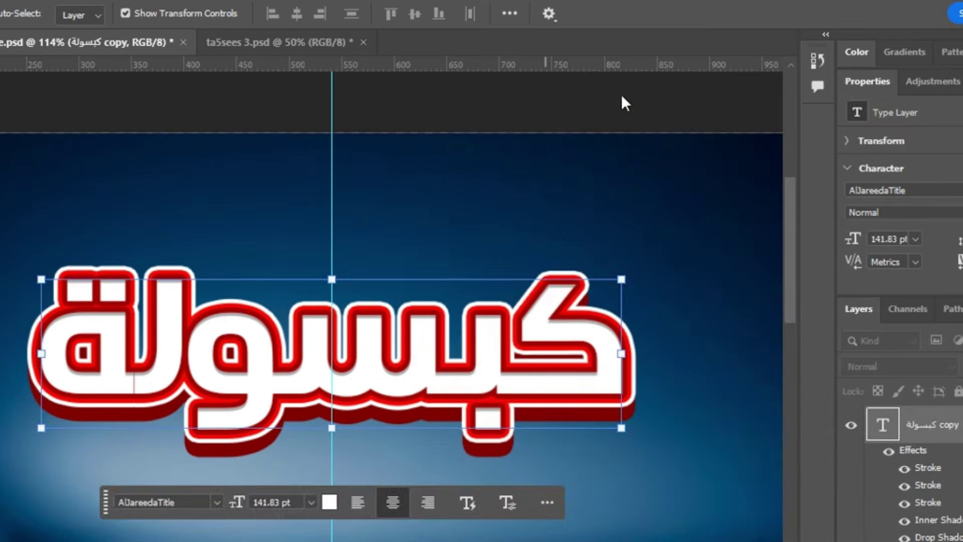
click(621, 95)
scroll(624, 112, down, 5)
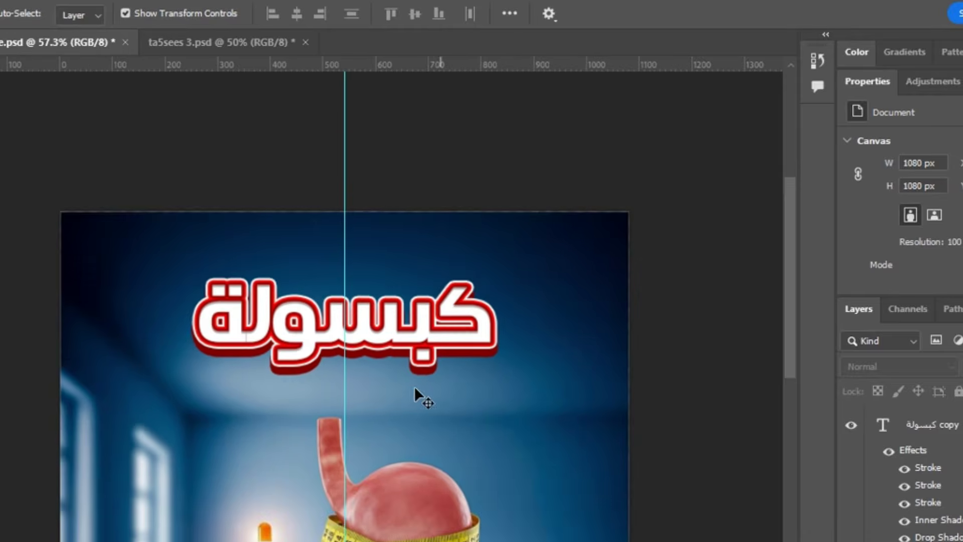
scroll(401, 394, down, 3)
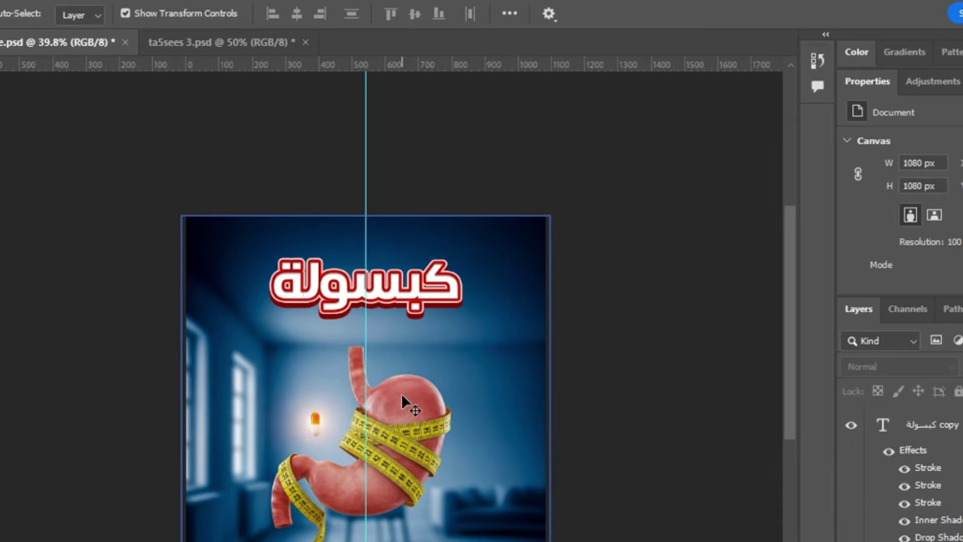
scroll(404, 392, up, 2)
scroll(407, 390, down, 2)
Step: Hide the red "كبسولة copy" title and put the blue "كبسولة" text layer in its own group
click(848, 424)
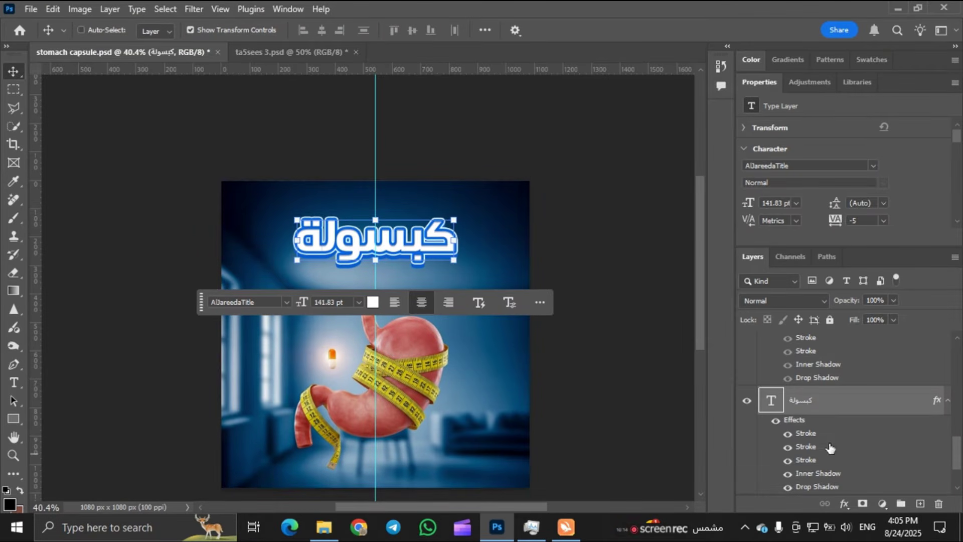
key(ctrl+g)
drag(815, 424, 812, 401)
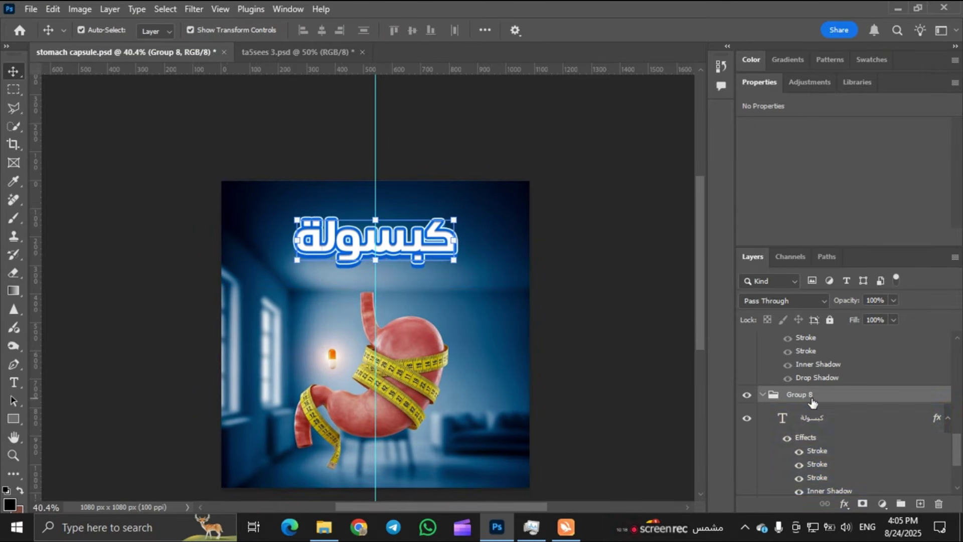
Step: Add a Hue/Saturation adjustment above the blue title's group and clip it to that group
click(811, 82)
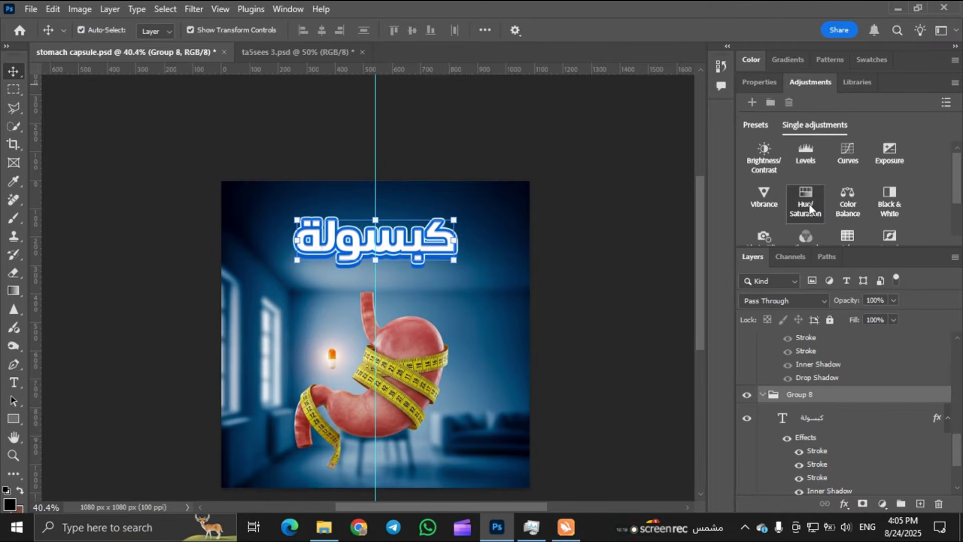
click(806, 203)
drag(828, 412, 870, 388)
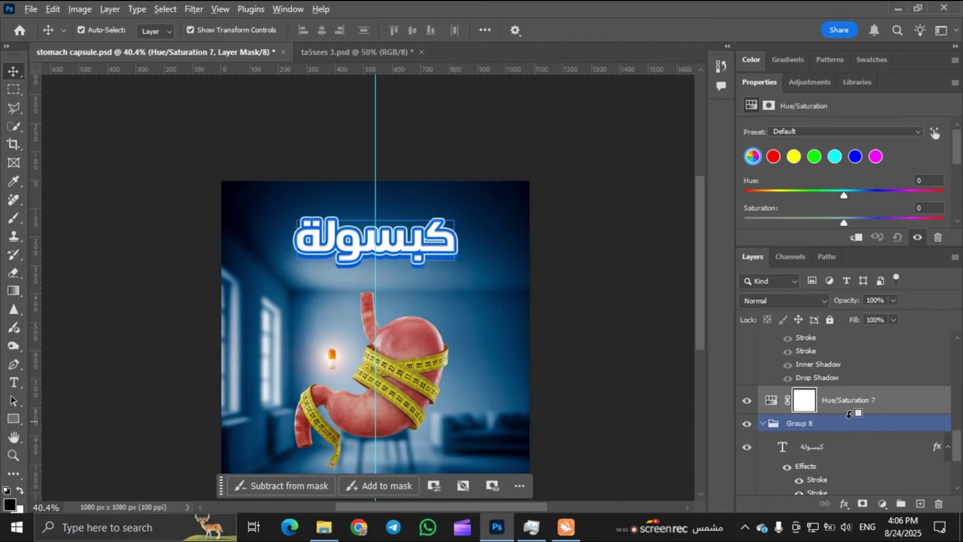
alt+click(843, 412)
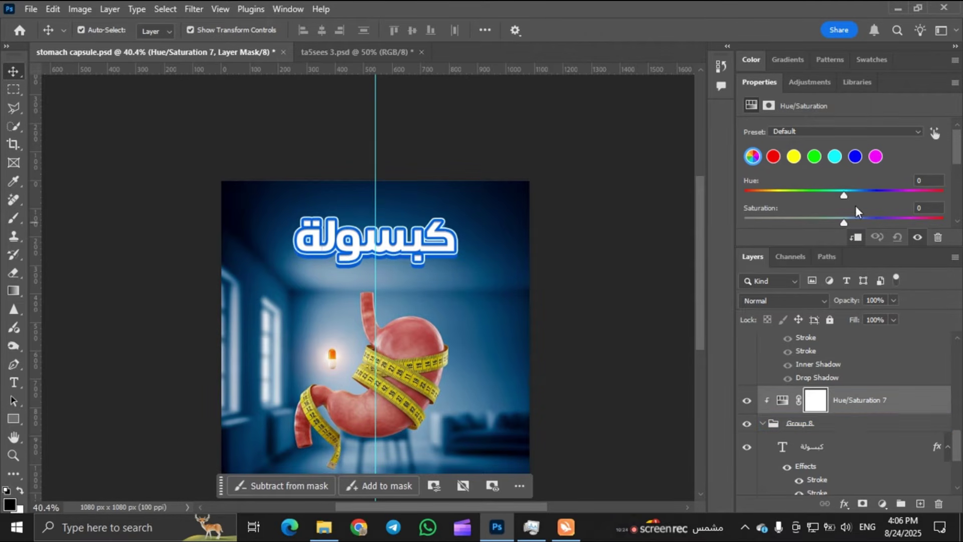
Step: Try out different hue shifts on the title, collapse its group and hide the Hue/Saturation adjustment
drag(850, 191, 796, 193)
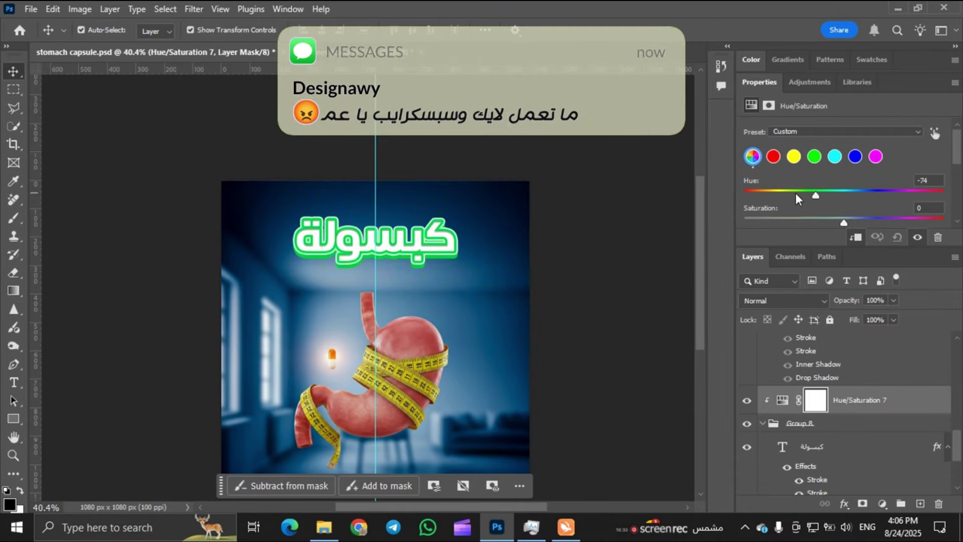
drag(712, 186, 854, 184)
click(763, 424)
click(747, 401)
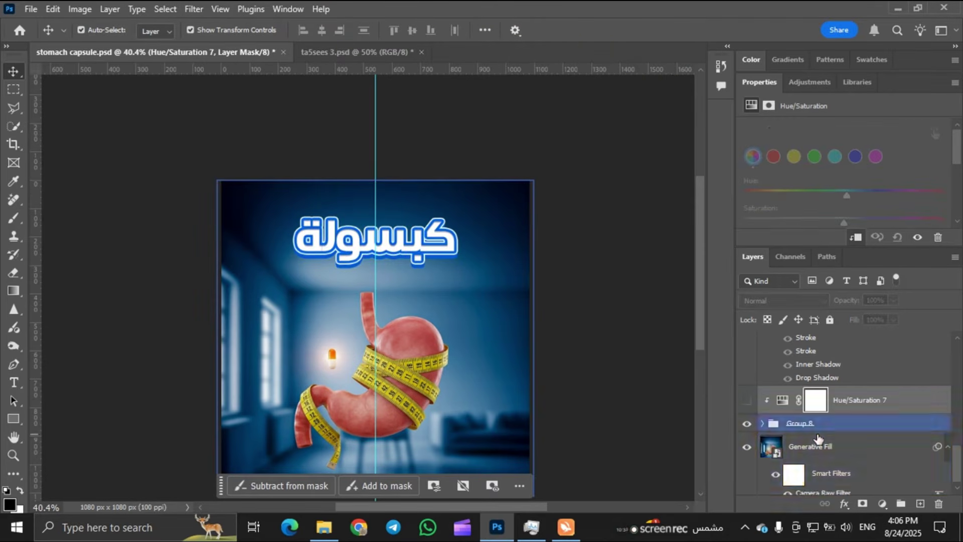
Step: Draw a white rectangle about 555 px wide and 53 px high, centred on the guide below the title
scroll(817, 441, up, 4)
scroll(764, 396, up, 1)
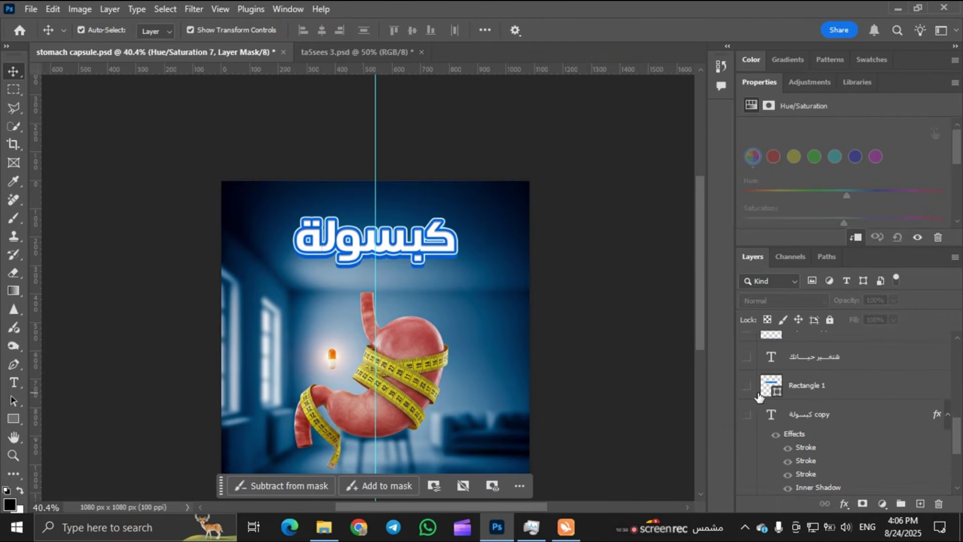
scroll(384, 258, up, 5)
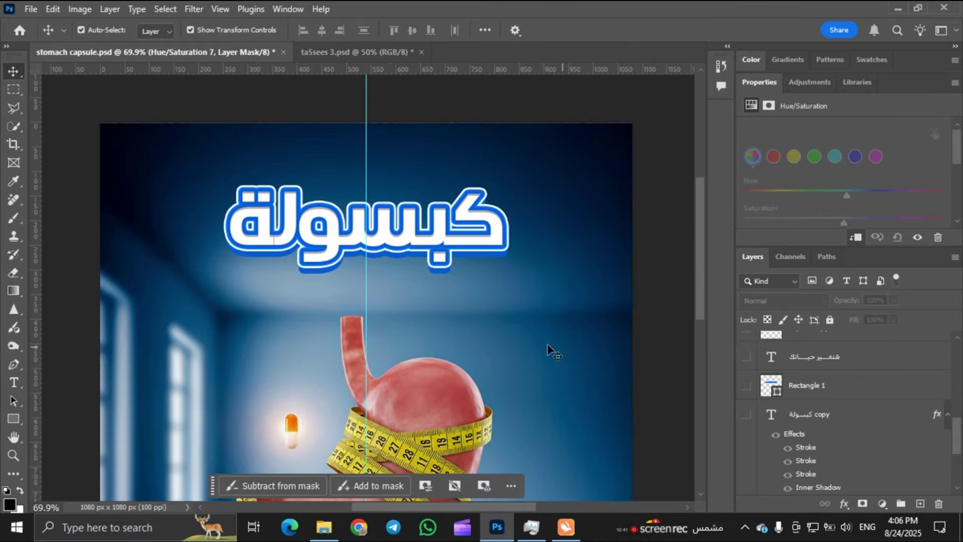
scroll(547, 348, up, 1)
key(u)
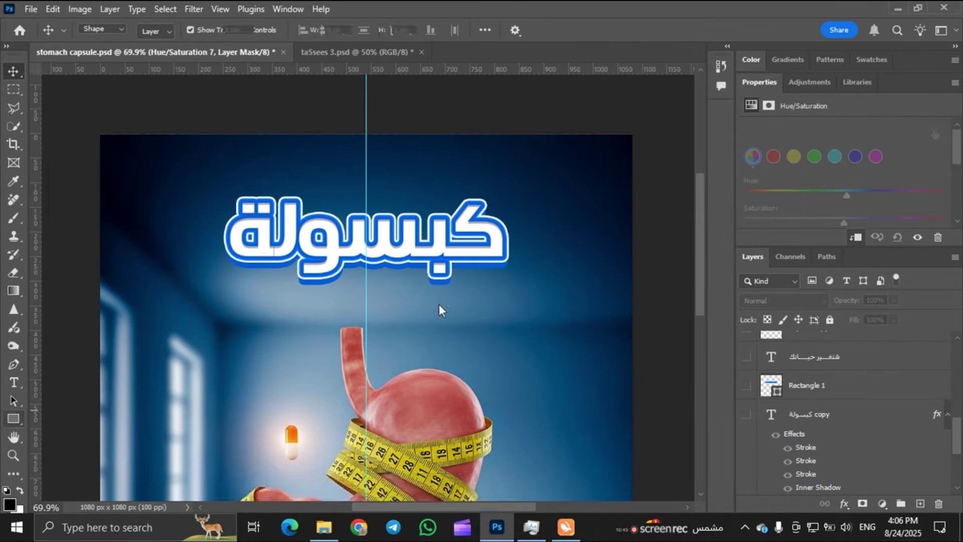
drag(366, 268, 502, 294)
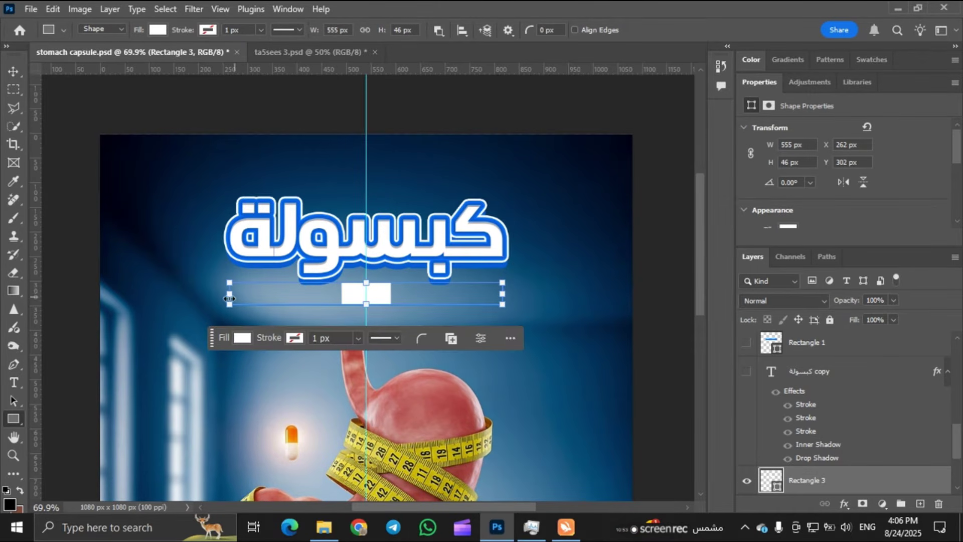
drag(364, 307, 364, 310)
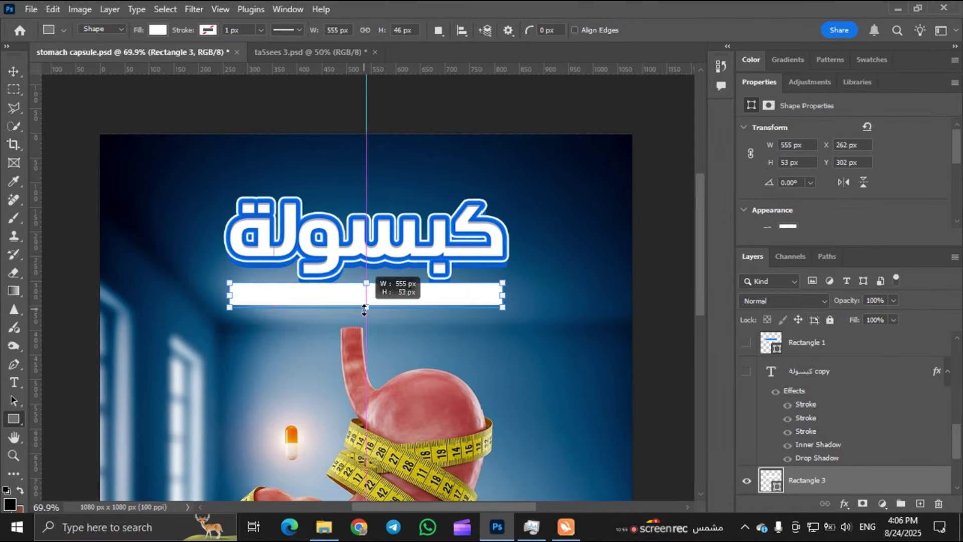
Step: Round all four corners of the white rectangle to 26.5 px and deselect it
scroll(798, 165, down, 5)
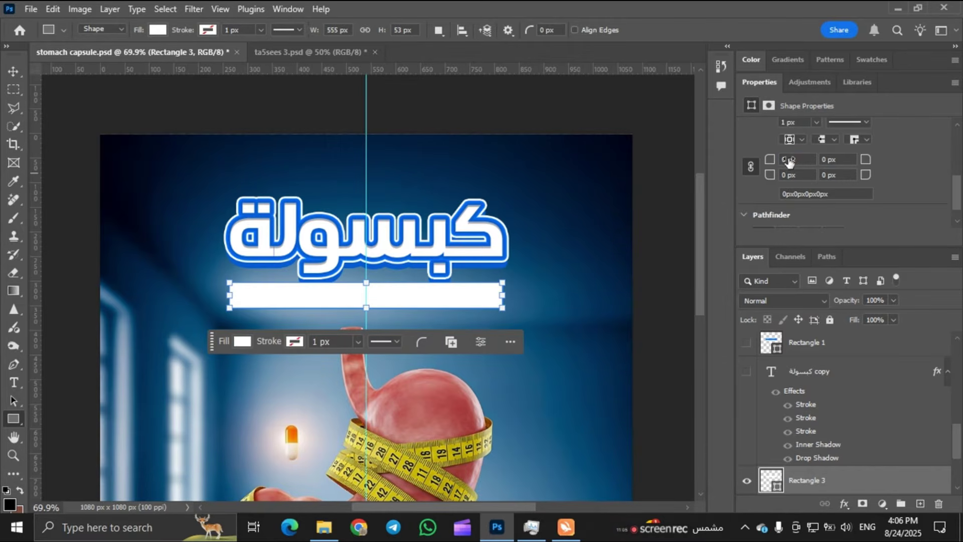
drag(789, 160, 898, 159)
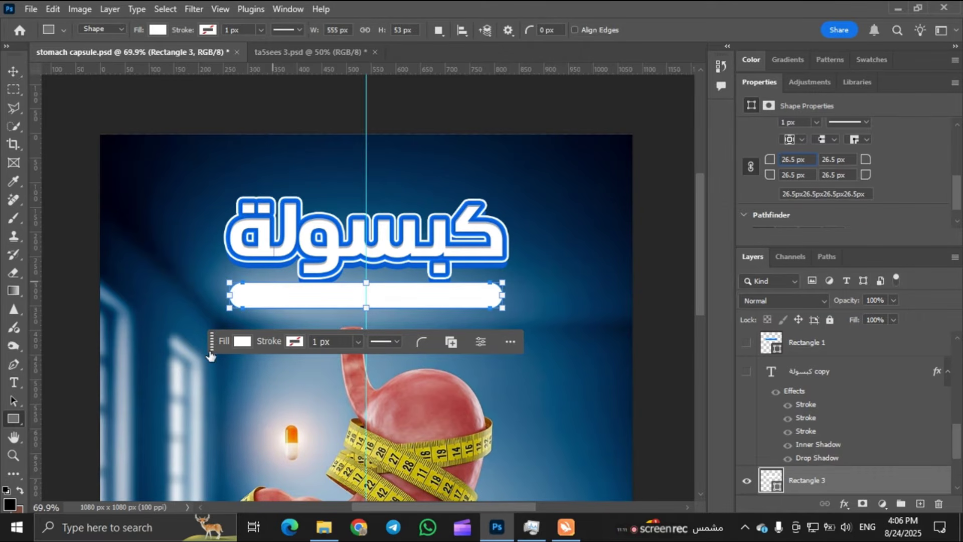
click(9, 76)
click(273, 359)
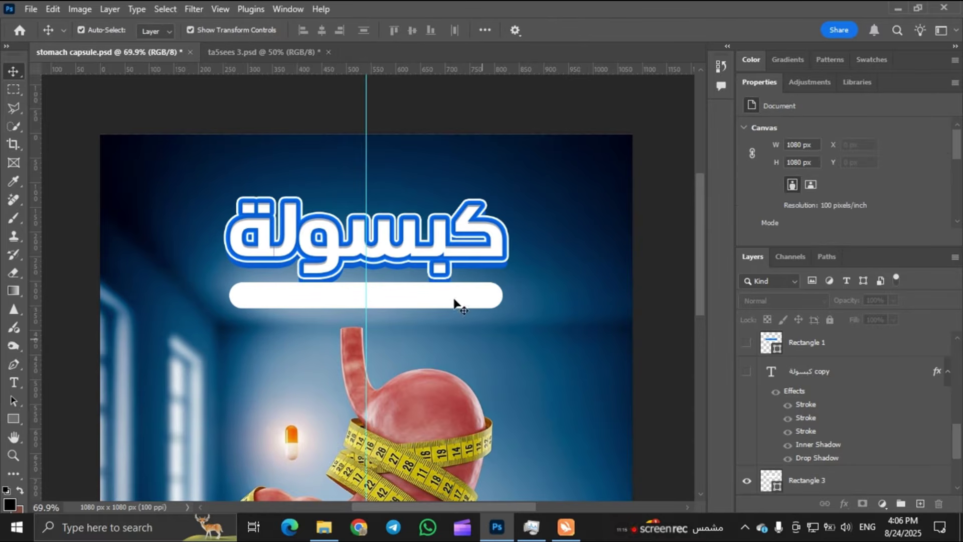
Step: Show the blue rounded bar on the "Rectangle 1" layer and hide the white "Rectangle 3" shape
click(747, 343)
click(747, 481)
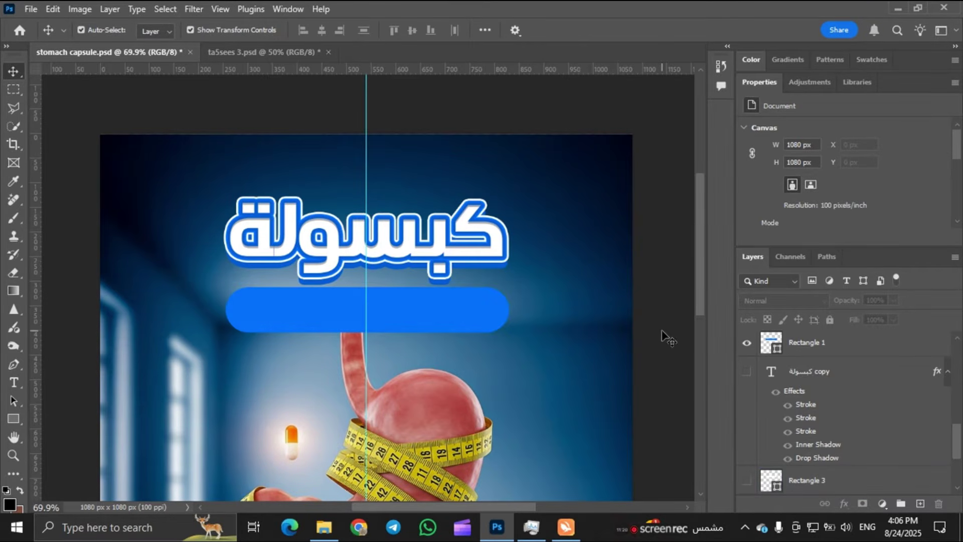
scroll(329, 308, down, 5)
click(362, 308)
scroll(363, 315, up, 1)
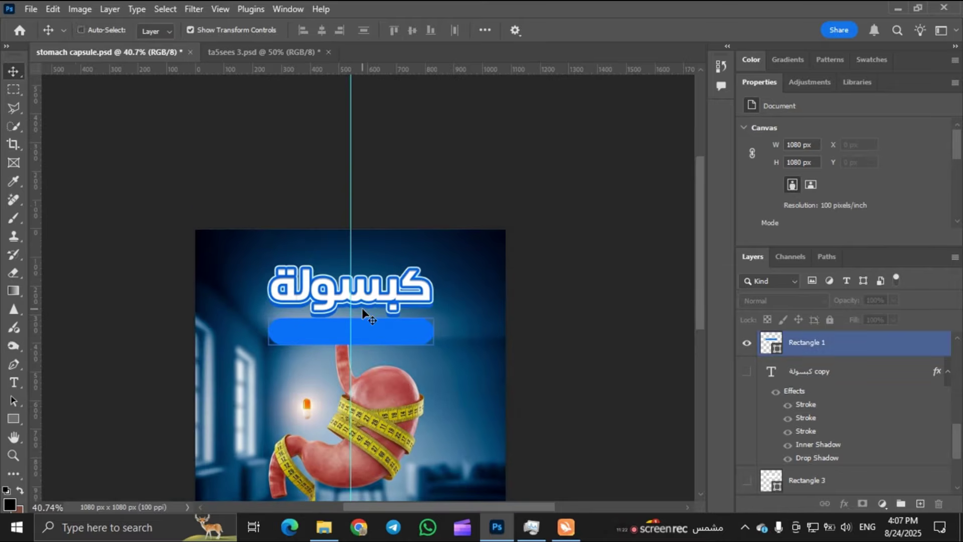
scroll(432, 369, left, 1)
scroll(432, 369, down, 3)
scroll(828, 401, up, 2)
scroll(369, 303, up, 5)
Step: Add the white tagline "هتغـير حيـاتك" in the AlJareedaTitle font over the blue rounded bar
key(t)
click(540, 303)
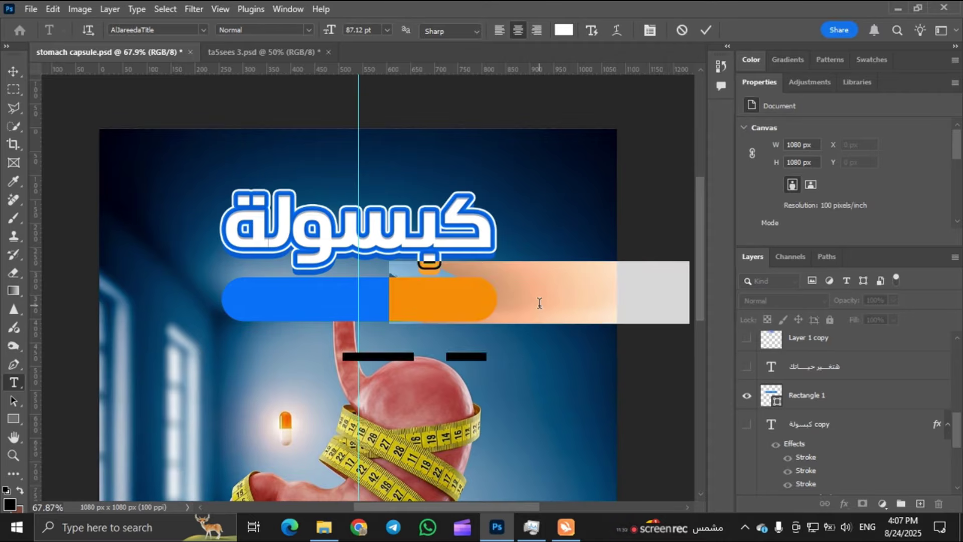
key(alt+shift)
text(هتغير ح)
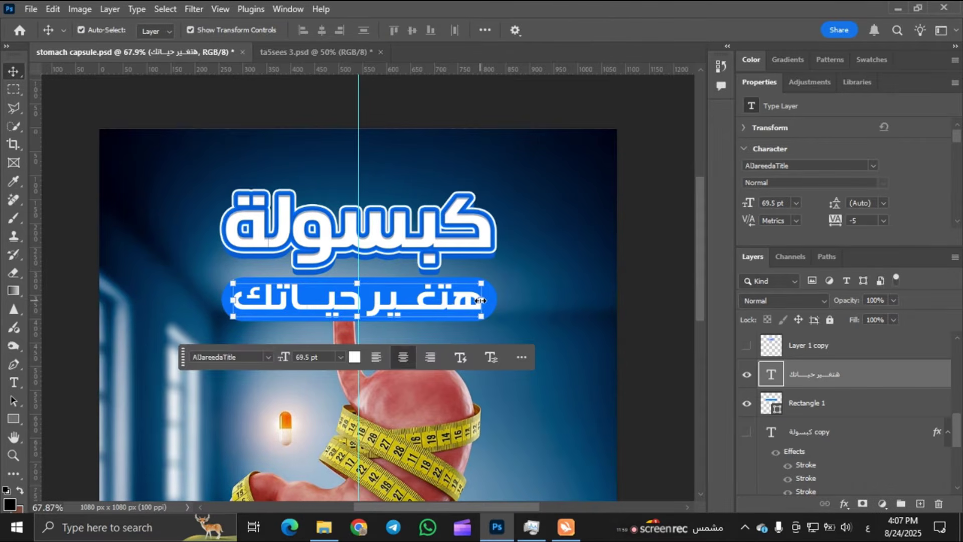
Step: Scale the tagline down around its centre to 56.04 pt so it fits inside the blue bar, and deselect it
drag(480, 300, 471, 302)
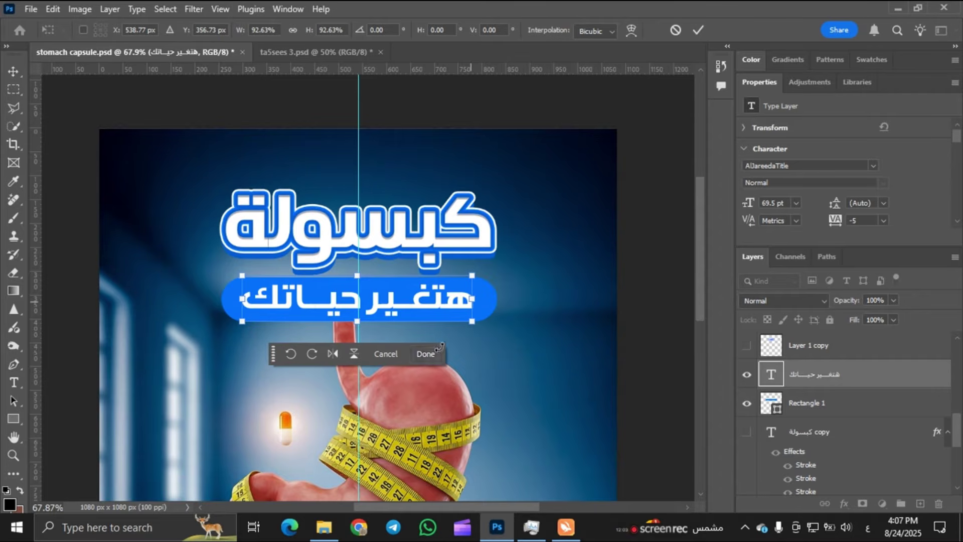
click(425, 354)
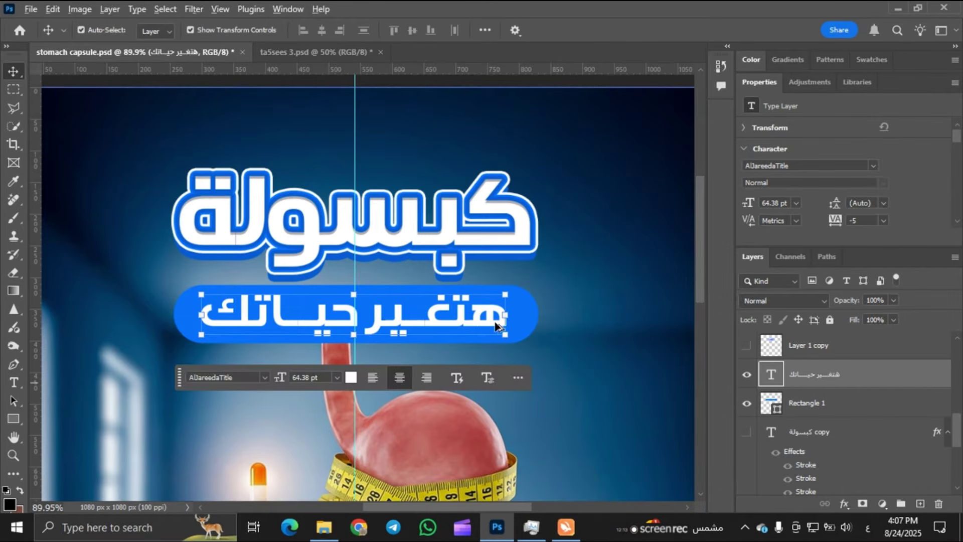
drag(509, 317, 487, 316)
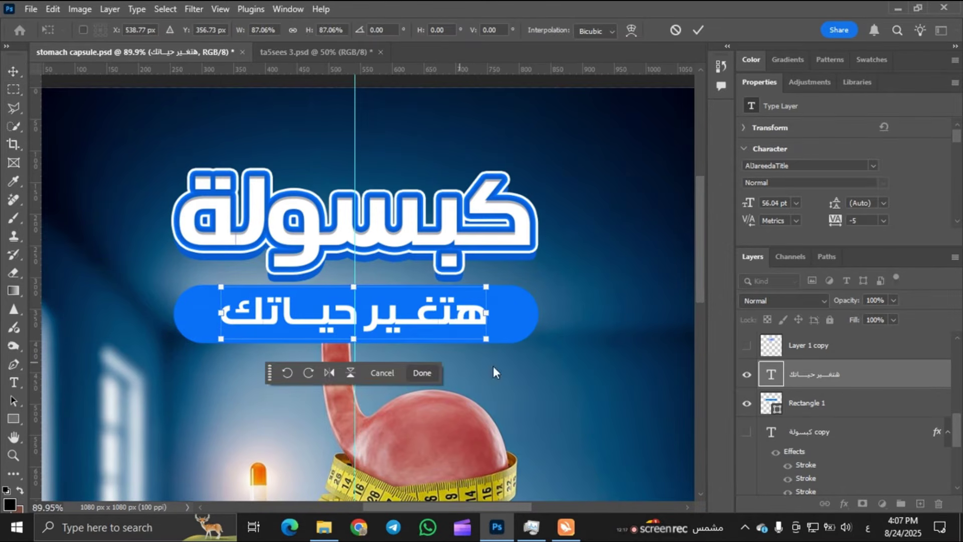
key(Return)
click(615, 363)
scroll(614, 362, down, 3)
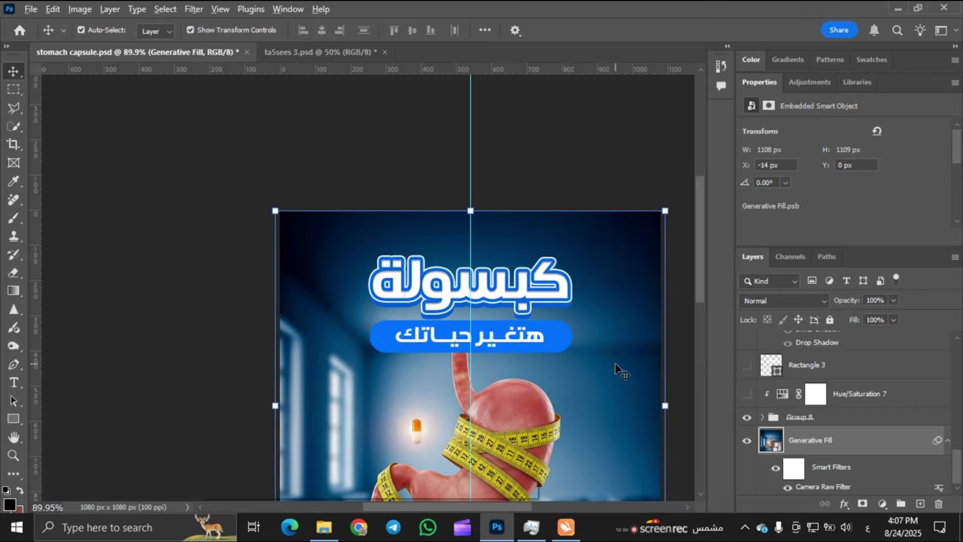
click(280, 246)
Step: Create a new empty layer directly above the tagline's text layer
scroll(273, 238, down, 6)
scroll(457, 351, up, 1)
scroll(424, 299, up, 4)
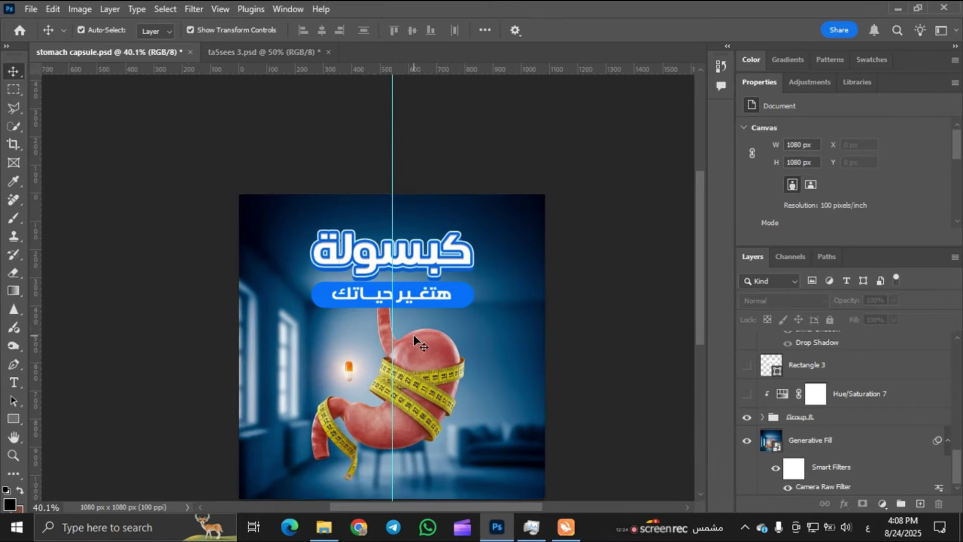
scroll(414, 334, up, 1)
scroll(407, 335, down, 2)
scroll(407, 335, up, 1)
click(391, 270)
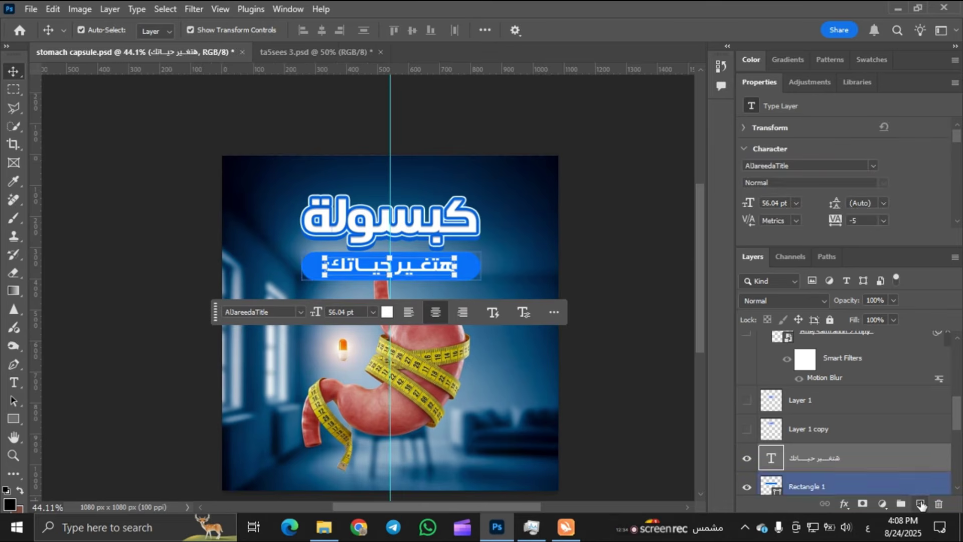
click(921, 503)
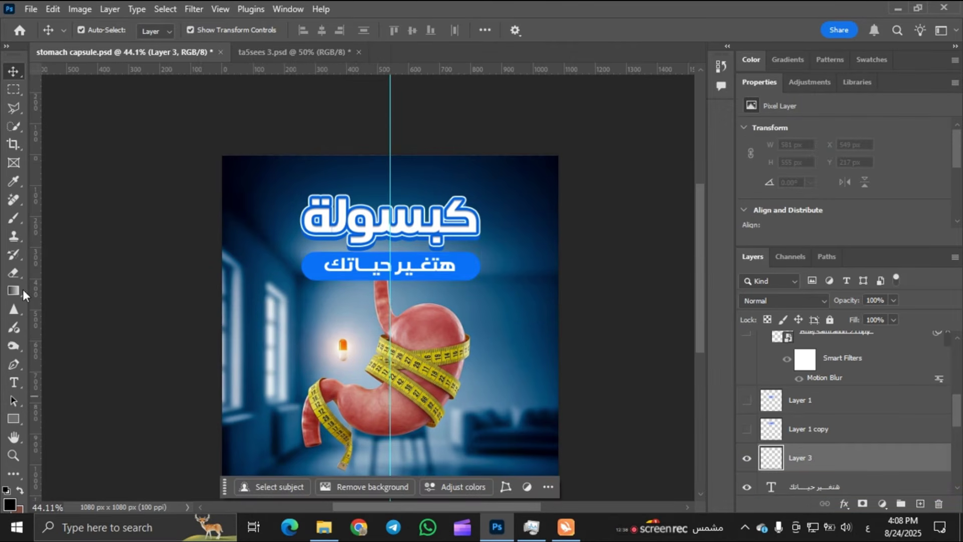
Step: Sample the bar's blue and paint one soft dab over the tagline's centre with a 175 px brush at 0% hardness
click(15, 219)
scroll(339, 297, up, 4)
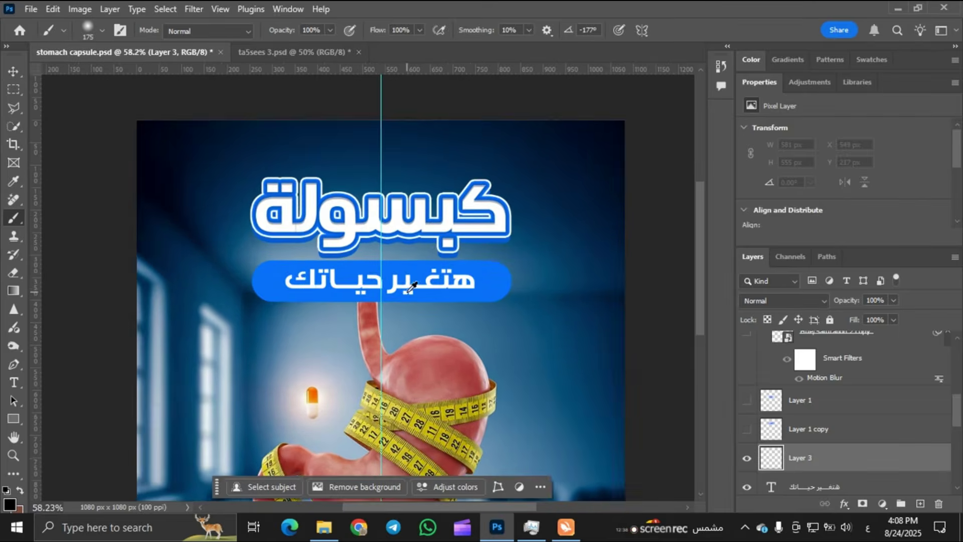
scroll(339, 297, up, 2)
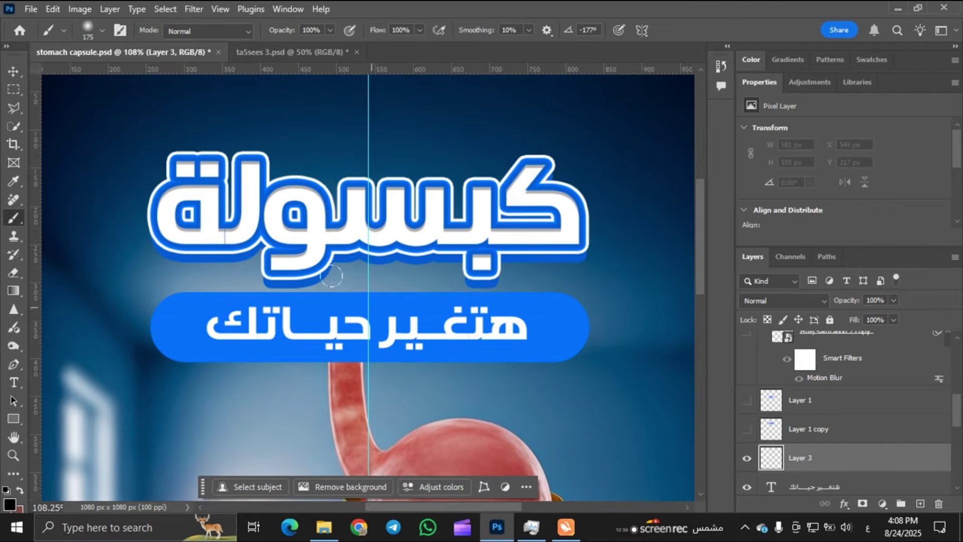
alt+click(386, 302)
right_click(381, 257)
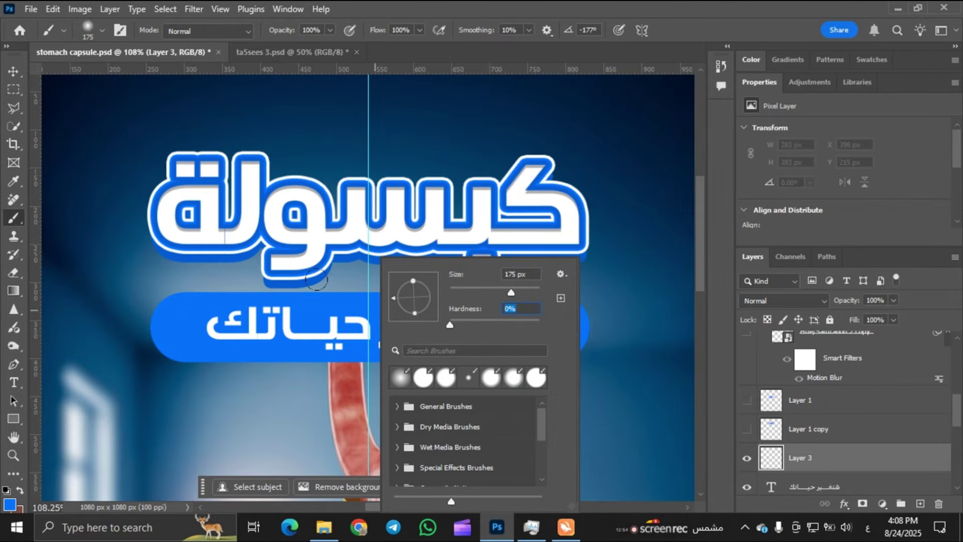
click(362, 319)
key(ctrl+z)
click(370, 329)
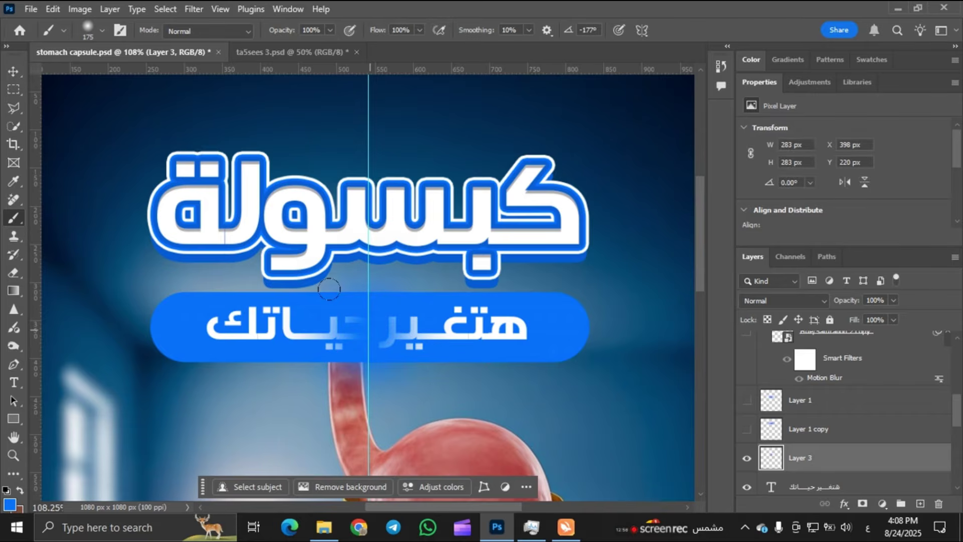
Step: Blend the blue glow layer with Linear Dodge (Add), and stretch it horizontally around its centre to 221.91% width
click(778, 301)
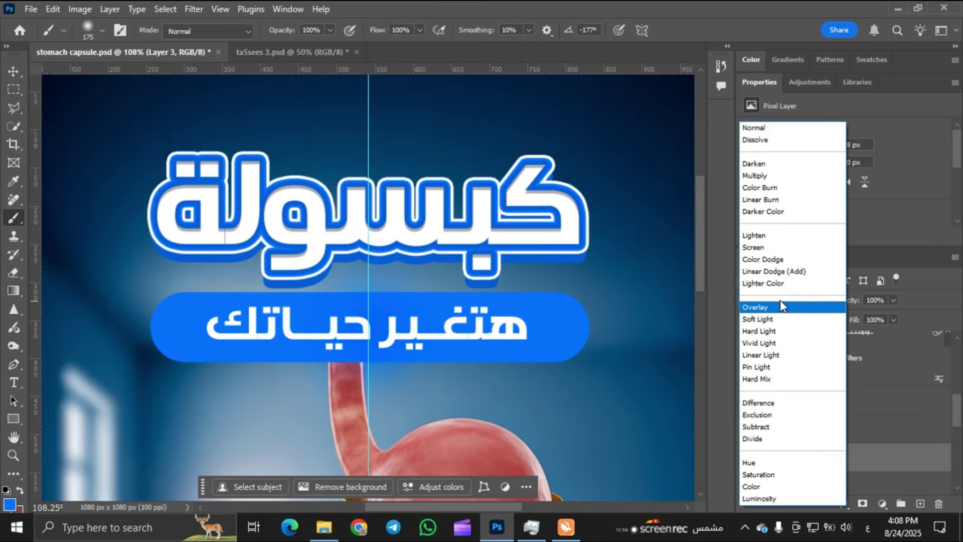
click(783, 274)
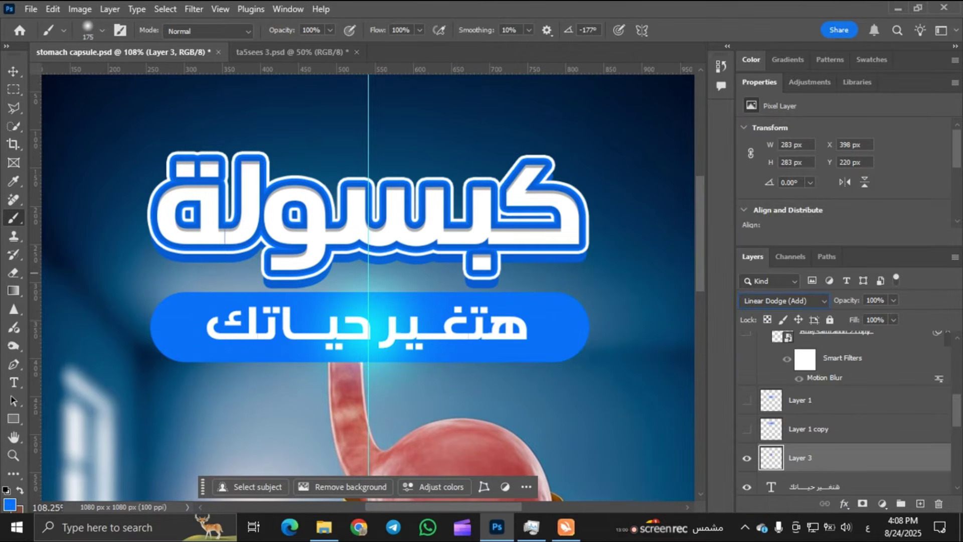
click(13, 73)
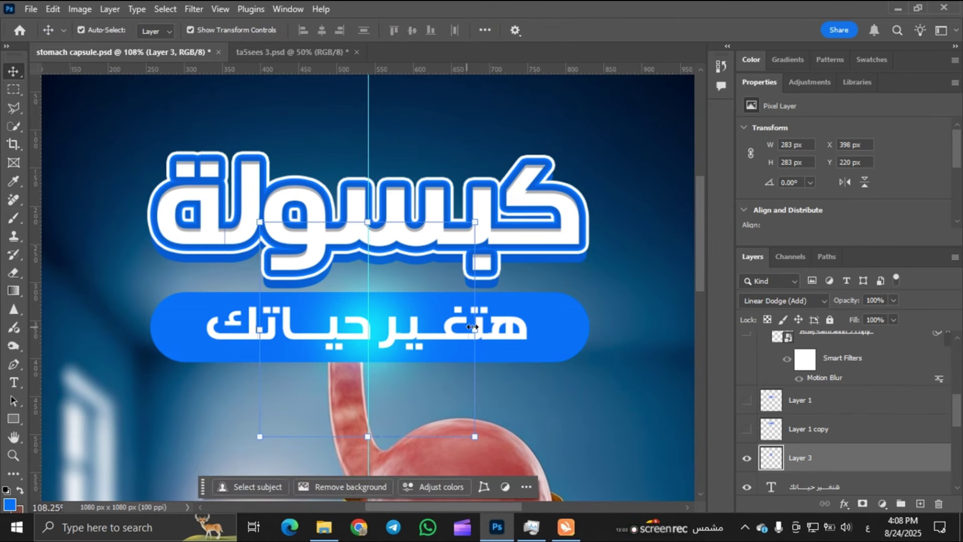
drag(474, 329, 606, 329)
click(806, 456)
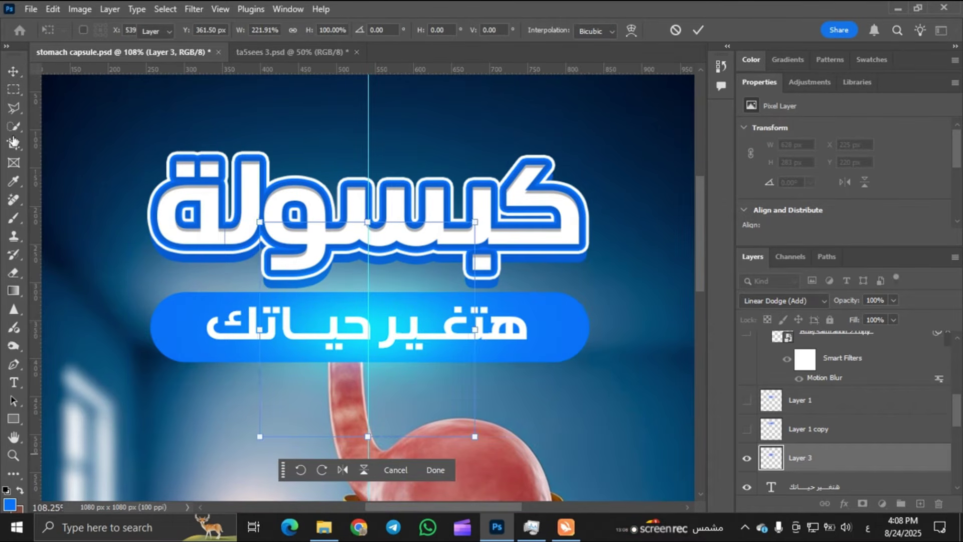
click(95, 127)
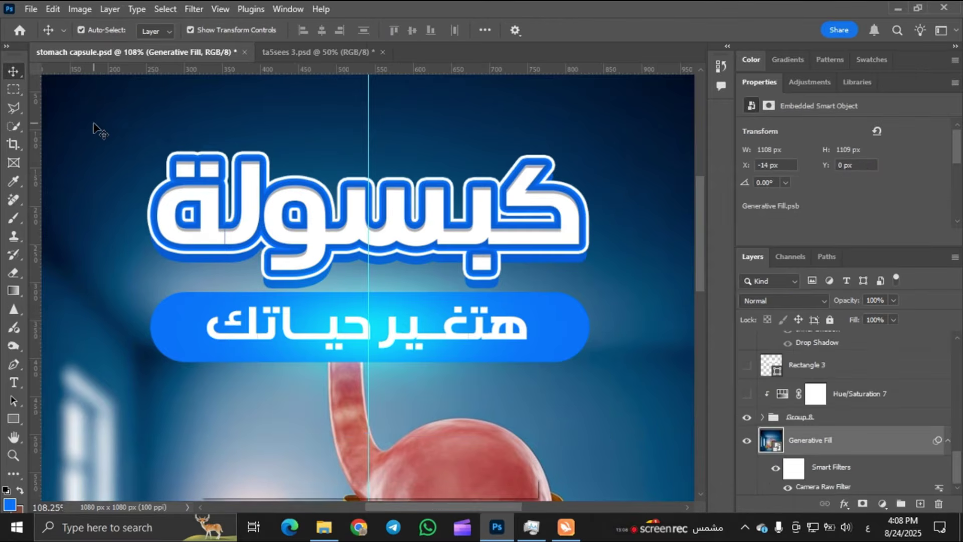
scroll(95, 127, down, 5)
click(391, 331)
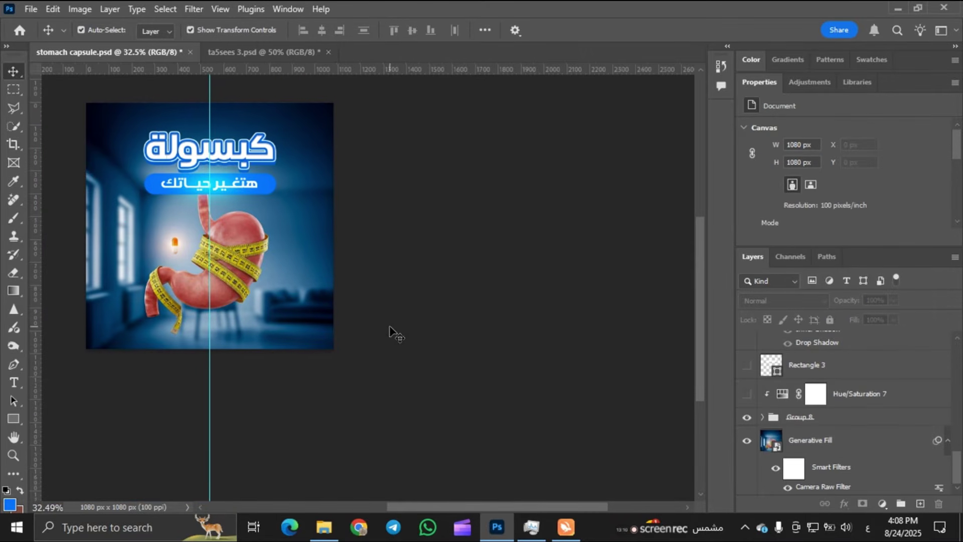
scroll(389, 328, left, 5)
scroll(371, 435, up, 1)
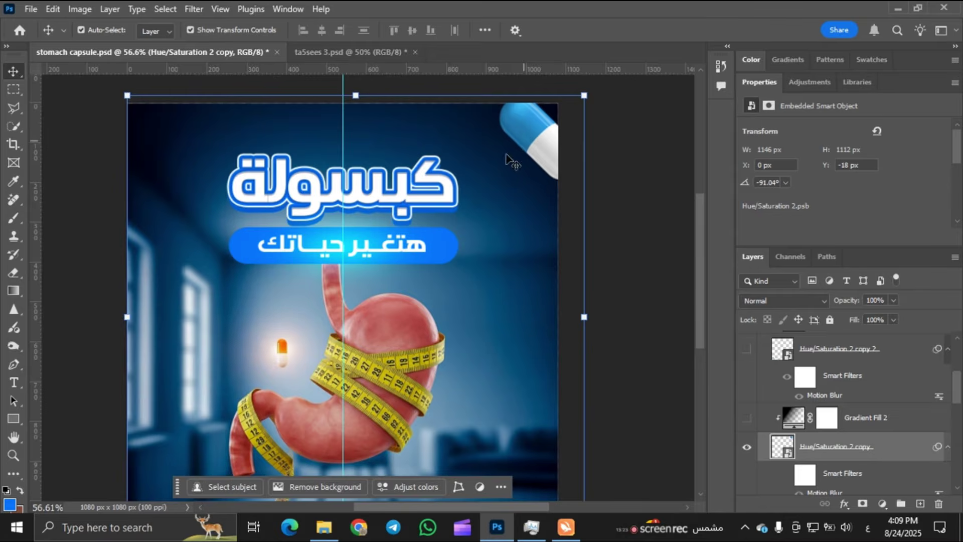
Step: Reposition the blue-and-white capsule in the canvas's upper-right corner and apply a Motion Blur with a -4° angle and 19 px distance
drag(507, 161, 514, 133)
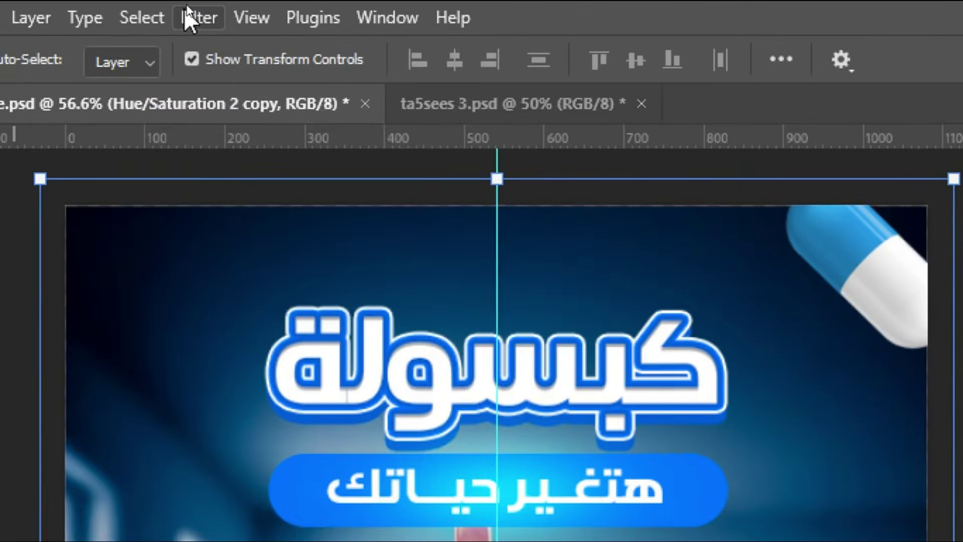
click(195, 9)
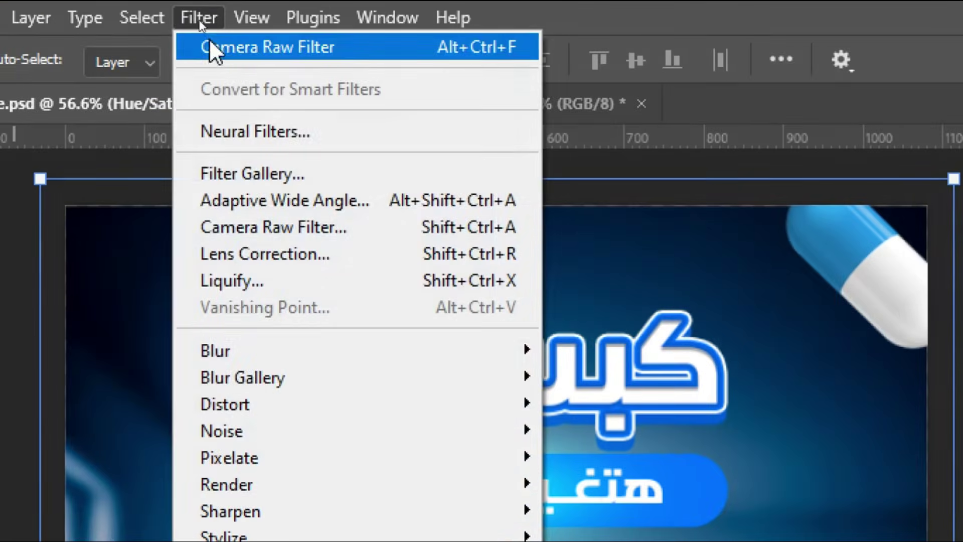
mouse_move(464, 351)
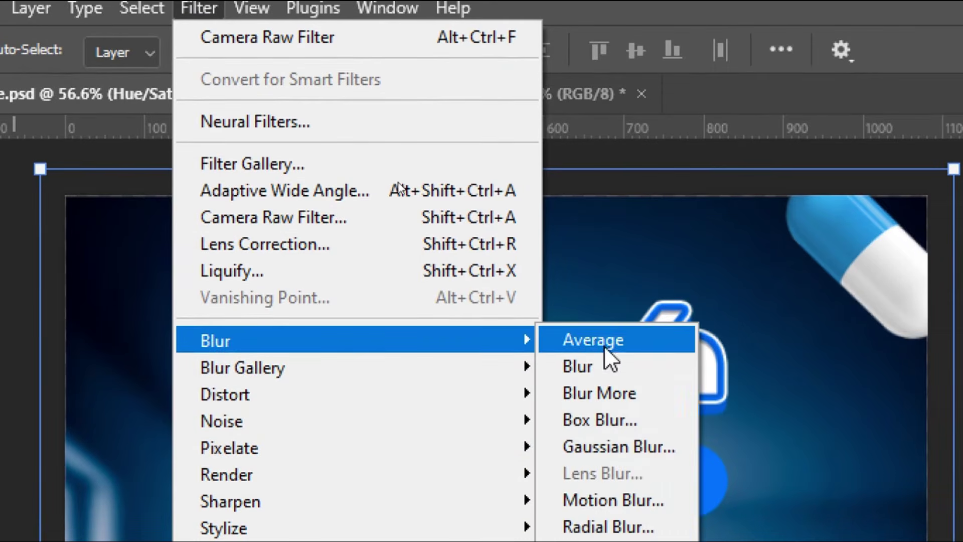
click(627, 502)
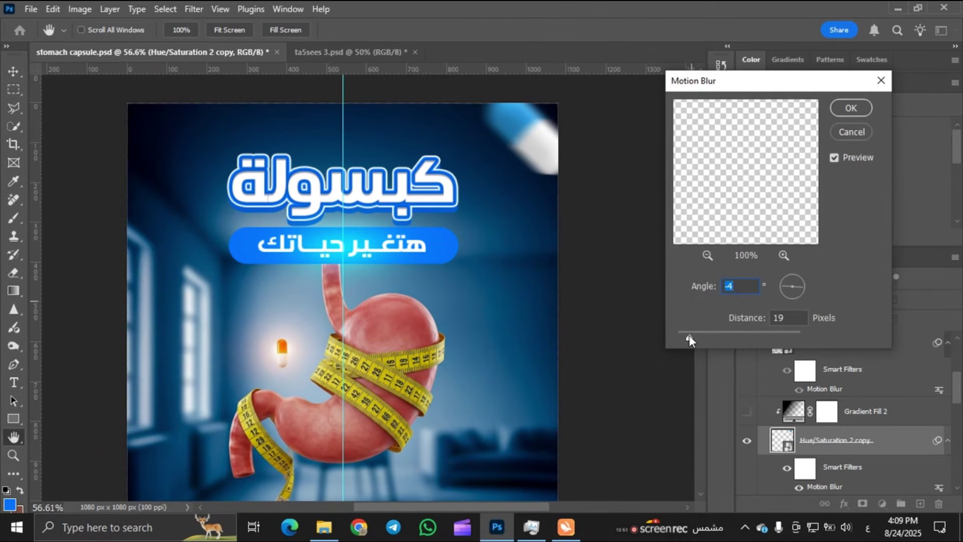
drag(690, 335, 691, 334)
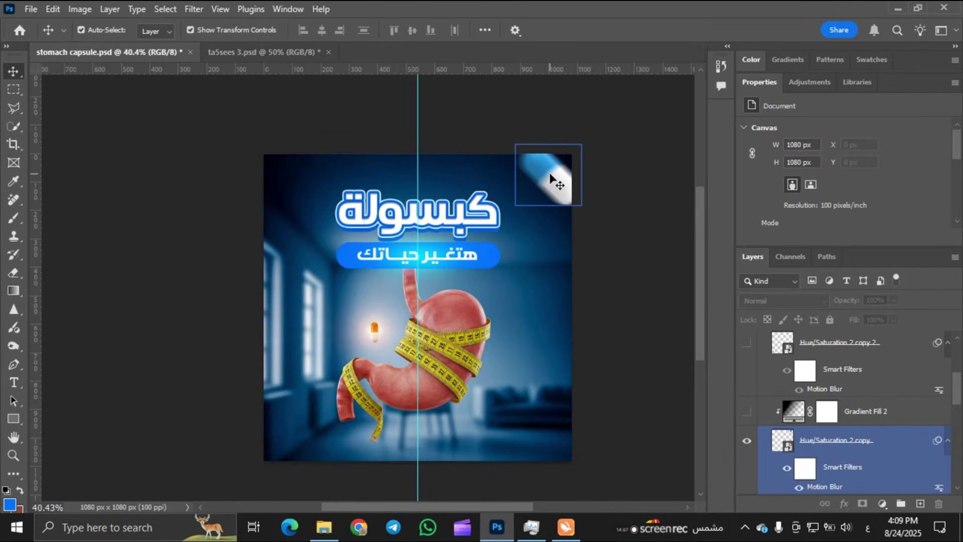
Step: Show the second blurred capsule in the canvas's lower-left corner and clear the layer selection
click(747, 342)
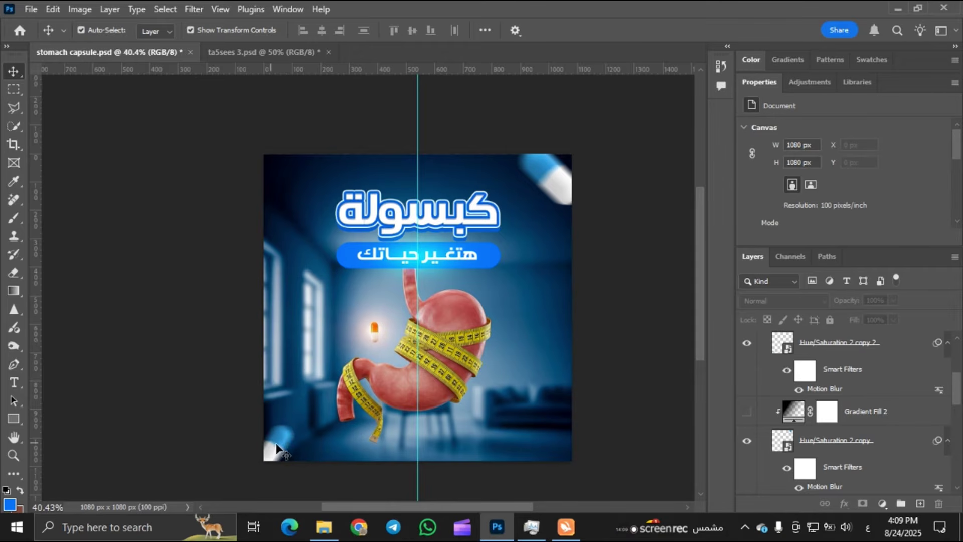
scroll(645, 405, down, 1)
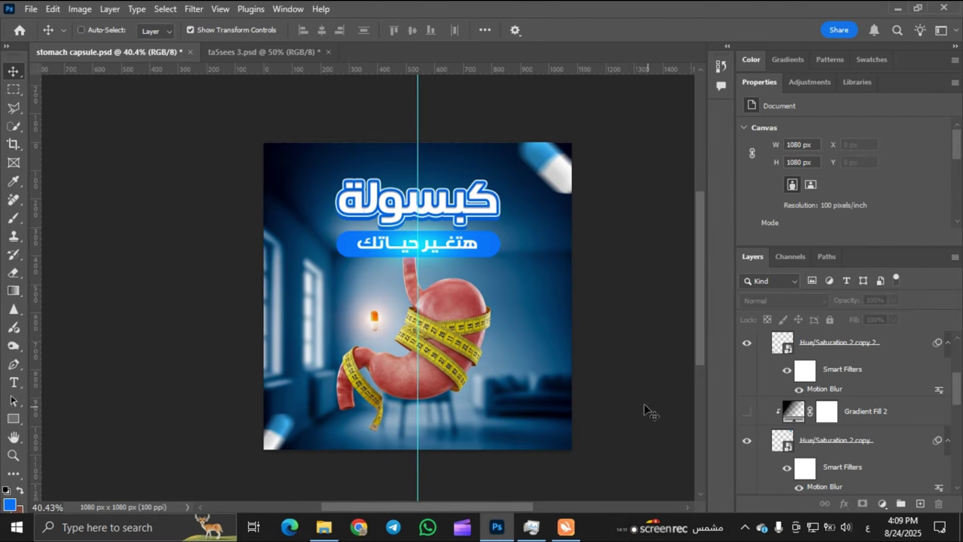
ctrl+click(544, 166)
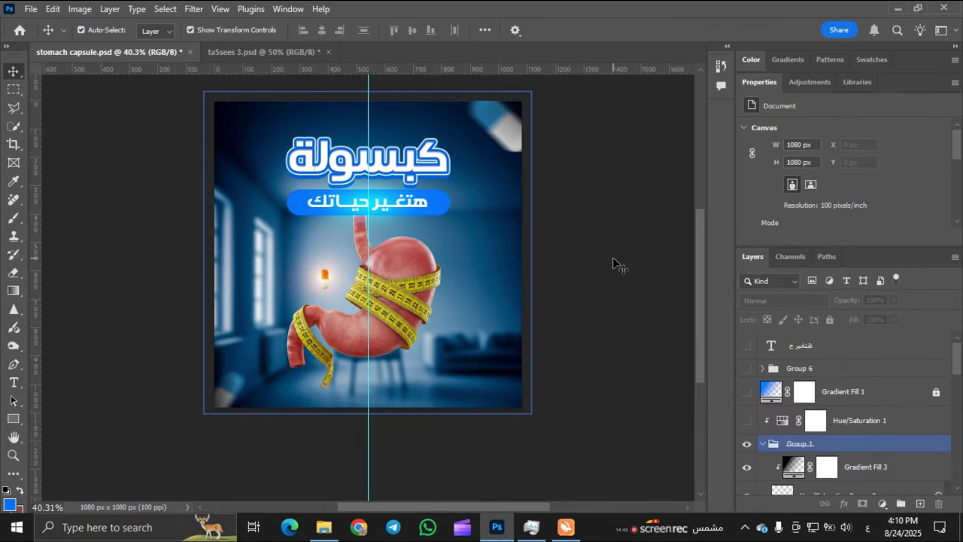
click(613, 259)
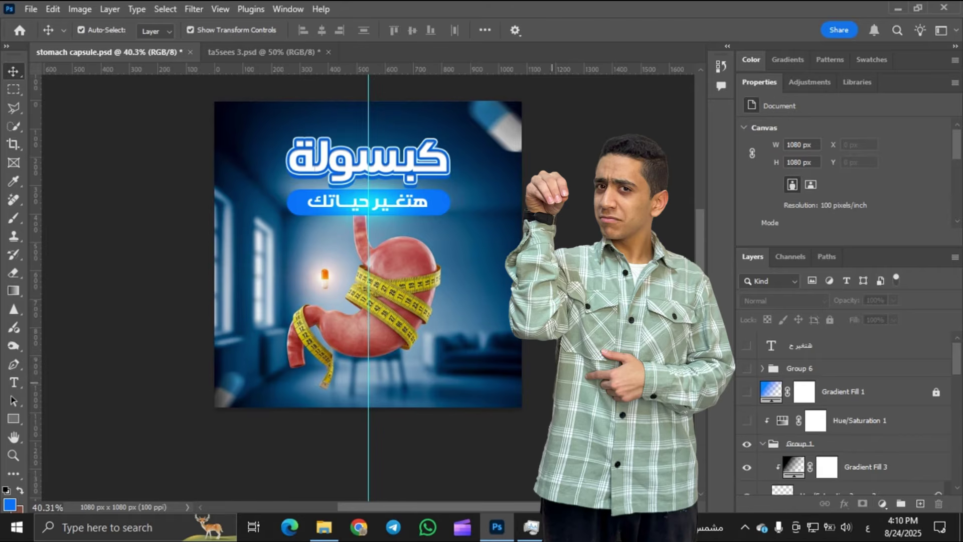
Step: Create a new empty layer directly above the hidden Gradient Fill 1 layer
scroll(388, 293, up, 1)
scroll(388, 296, up, 7)
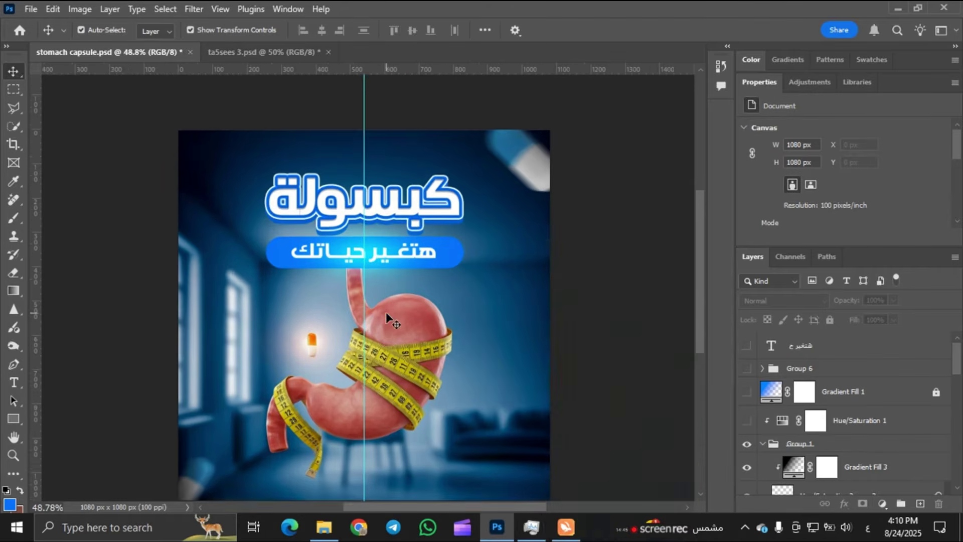
scroll(391, 322, down, 3)
click(857, 396)
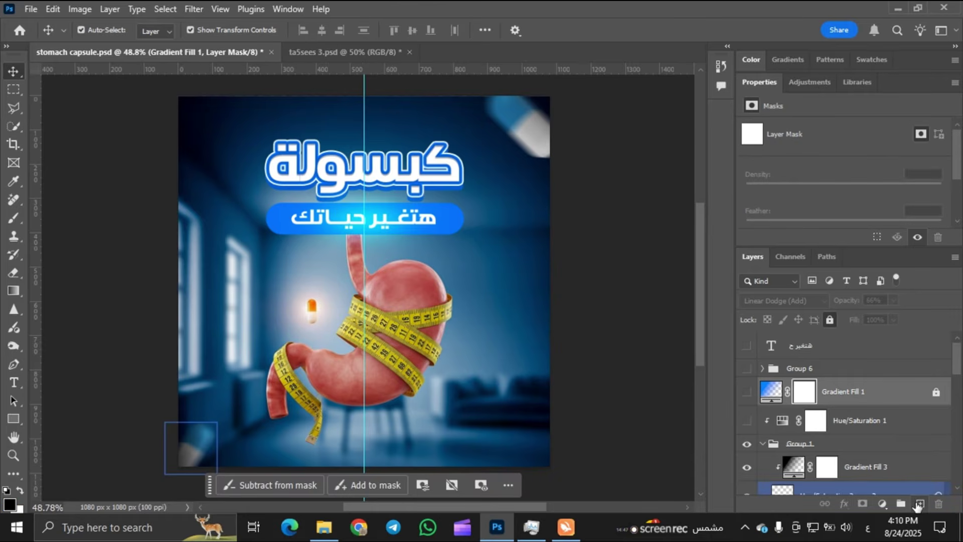
click(919, 503)
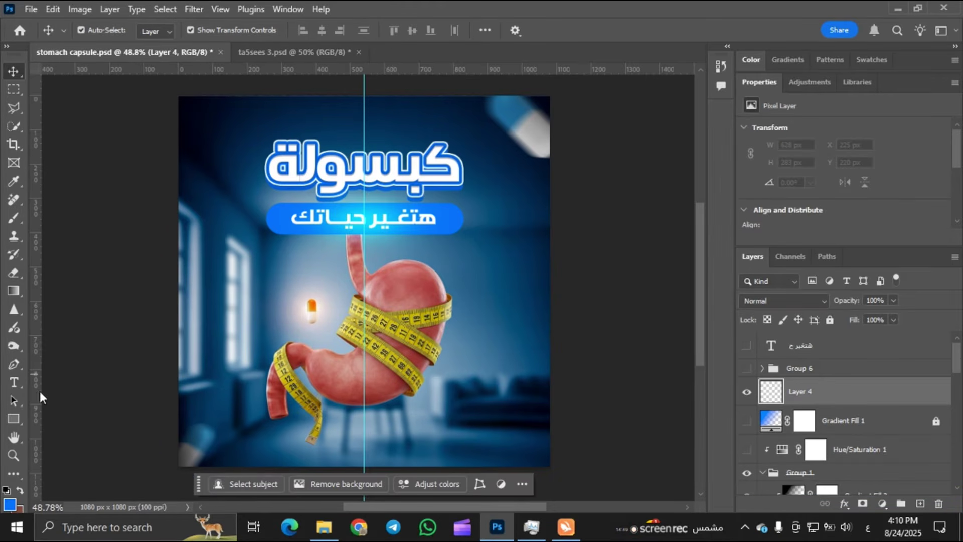
Step: Draw a vertical linear gradient from the canvas's bottom edge upward with the blue-to-transparent Basics preset, at about 26% scale
click(12, 296)
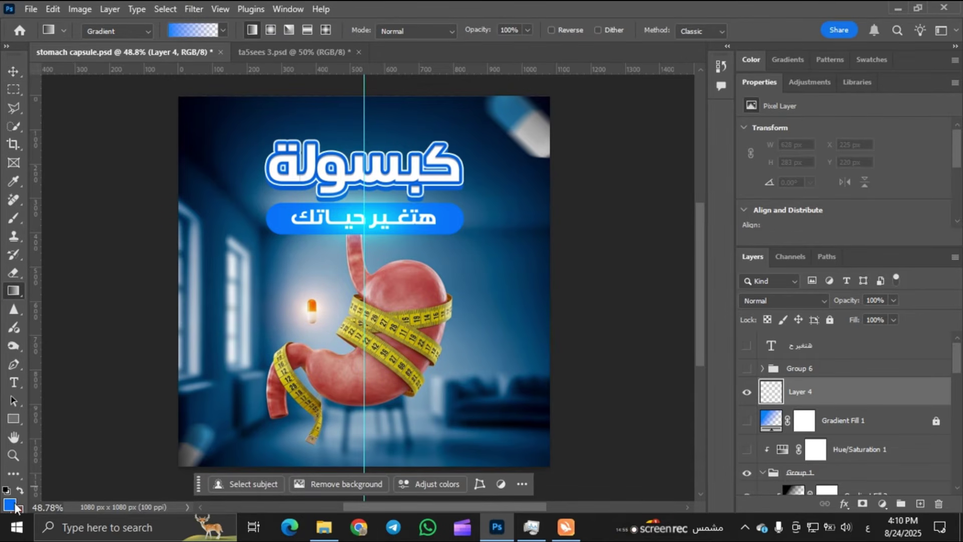
click(223, 31)
click(119, 57)
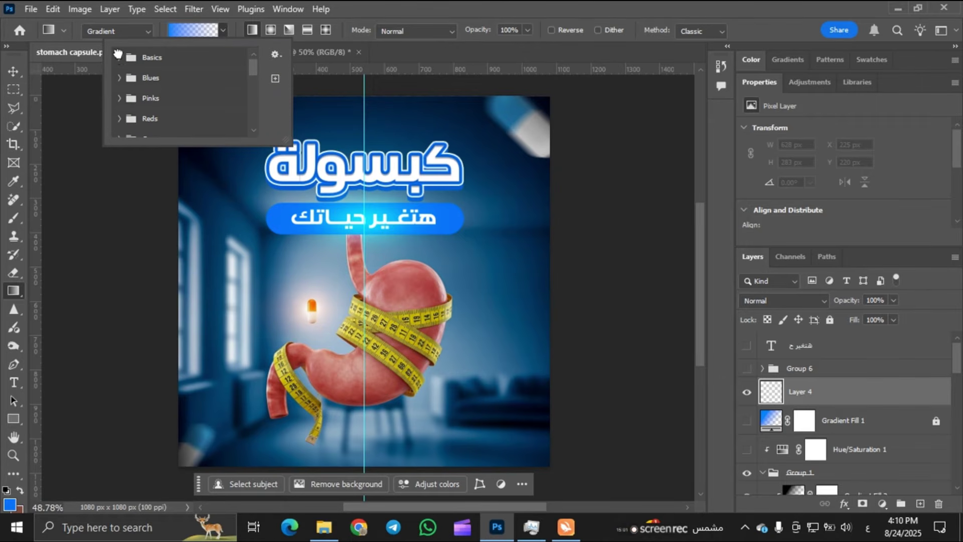
click(118, 57)
click(160, 83)
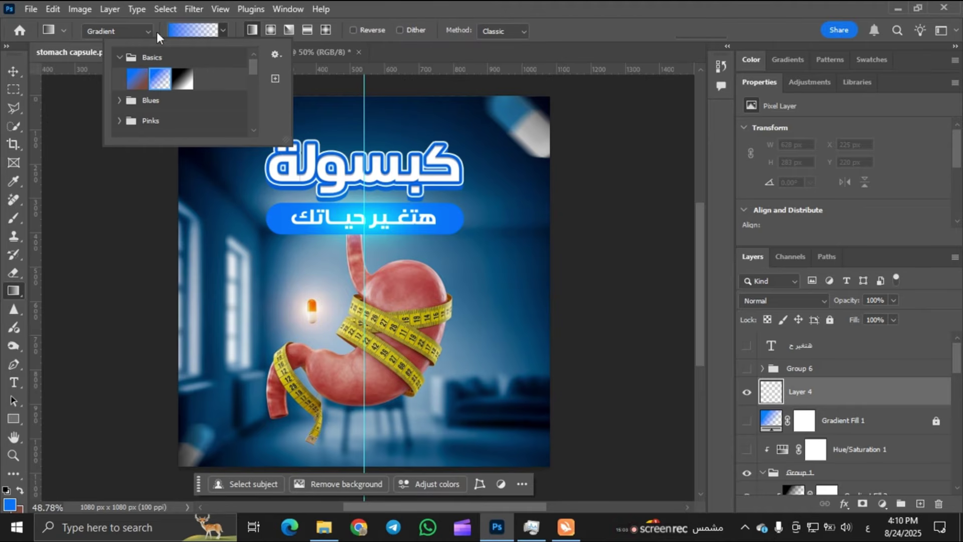
scroll(392, 402, down, 2)
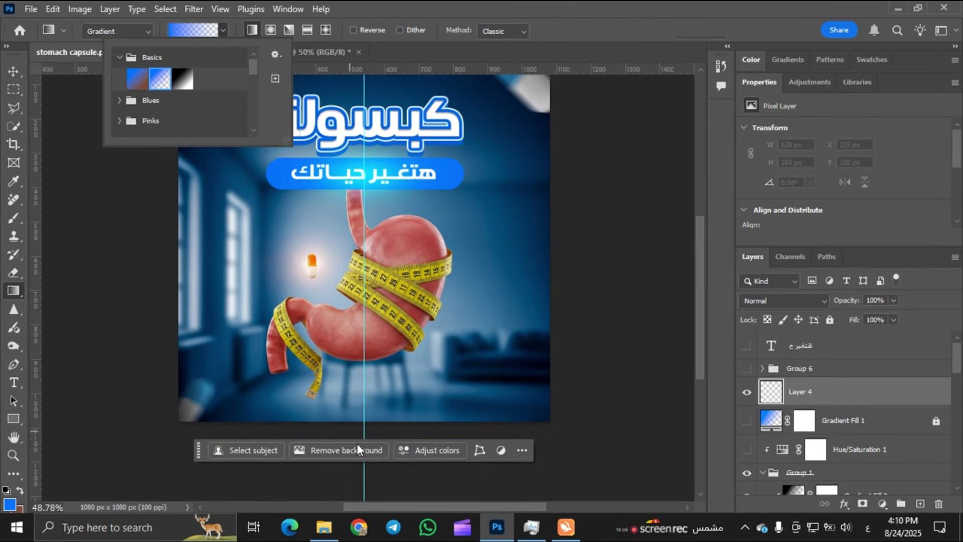
drag(364, 423, 364, 328)
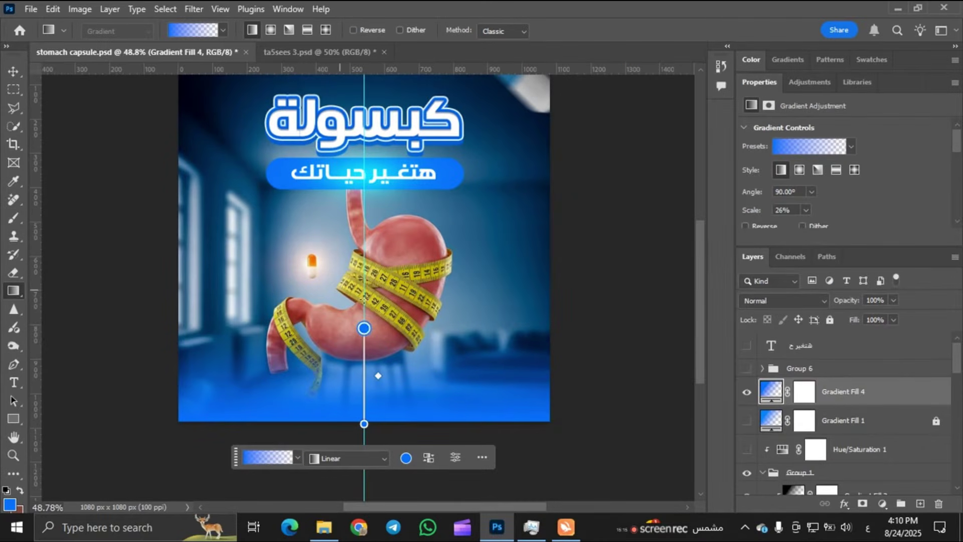
Step: Lengthen the blue gradient at both ends to 37% scale, moving its start to just below the canvas
drag(366, 310, 367, 311)
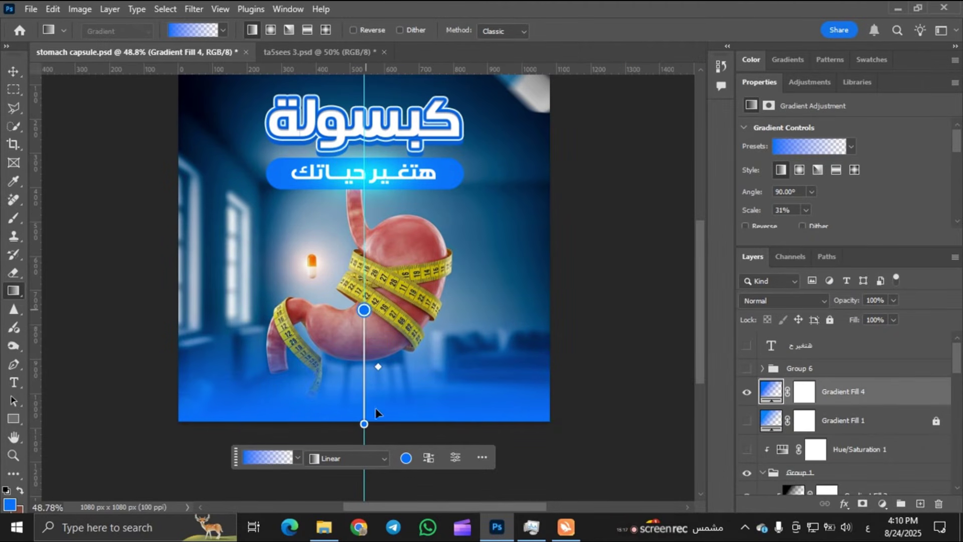
drag(365, 426, 364, 439)
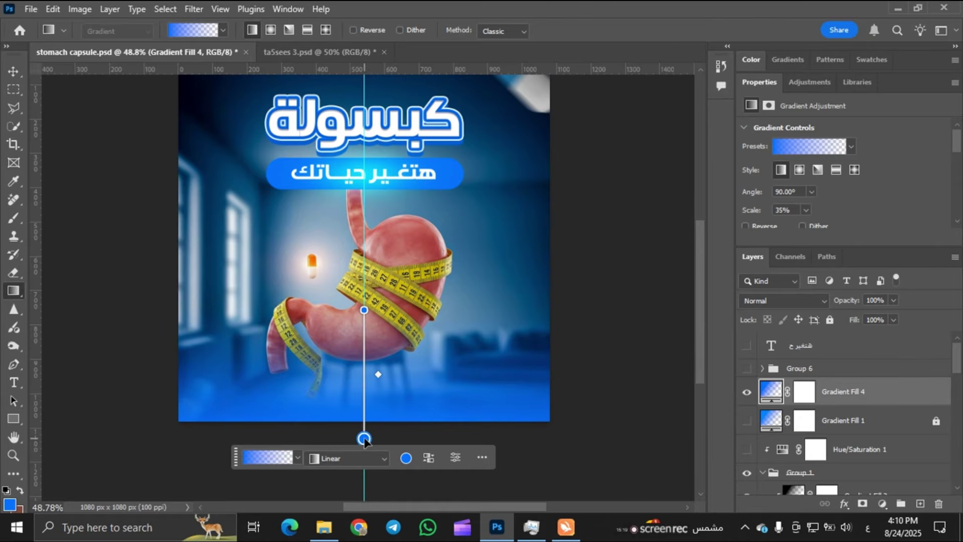
drag(364, 309, 365, 302)
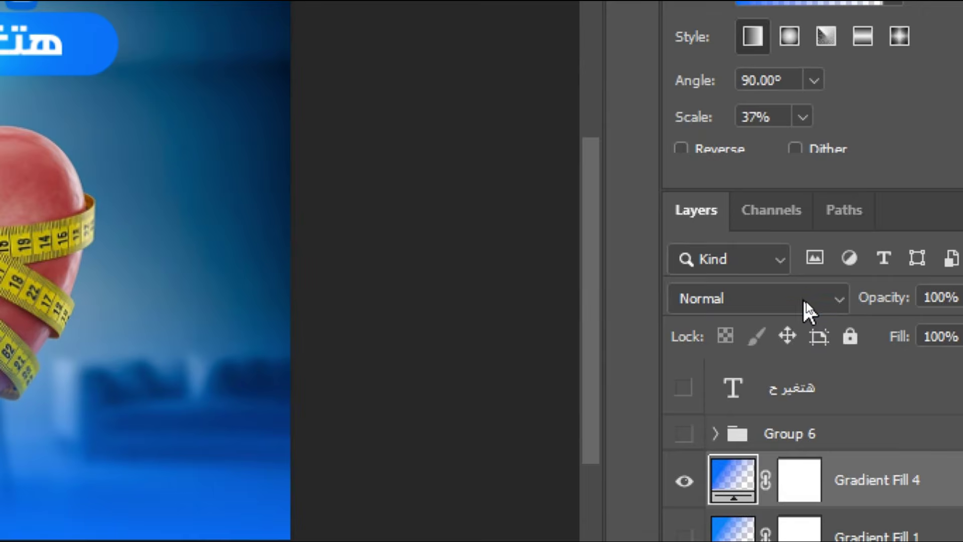
Step: Set the new gradient layer's blend mode to Linear Dodge (Add), compare it with Normal, and deselect the layer
click(809, 301)
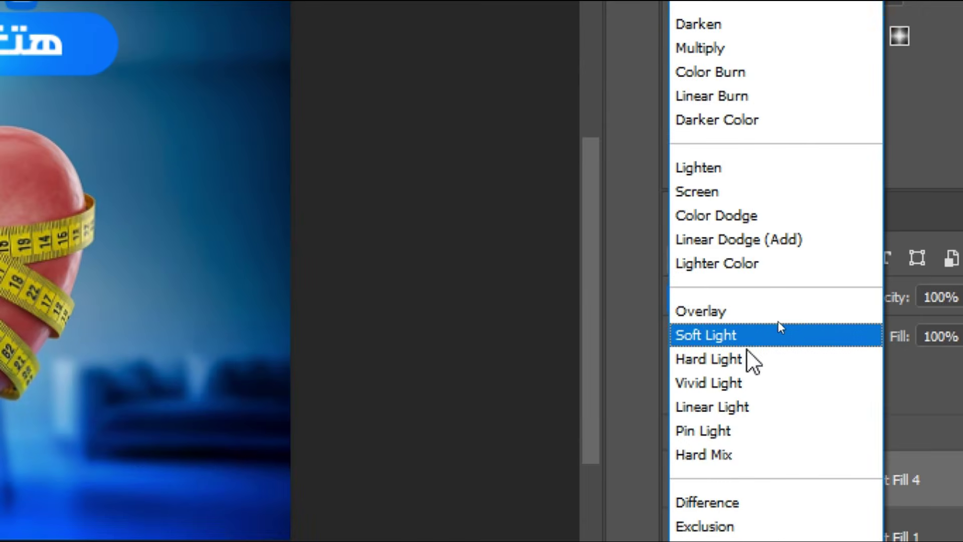
click(745, 240)
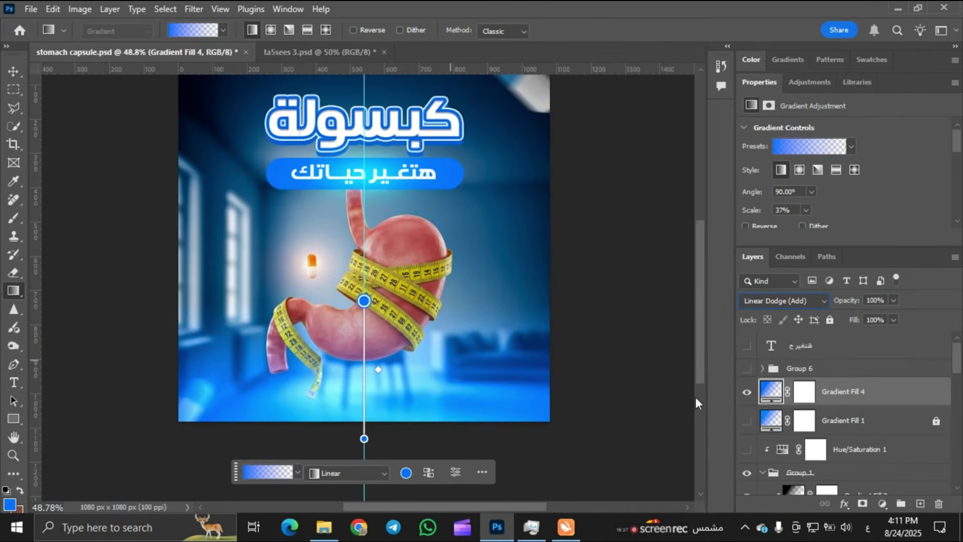
key(ctrl+z)
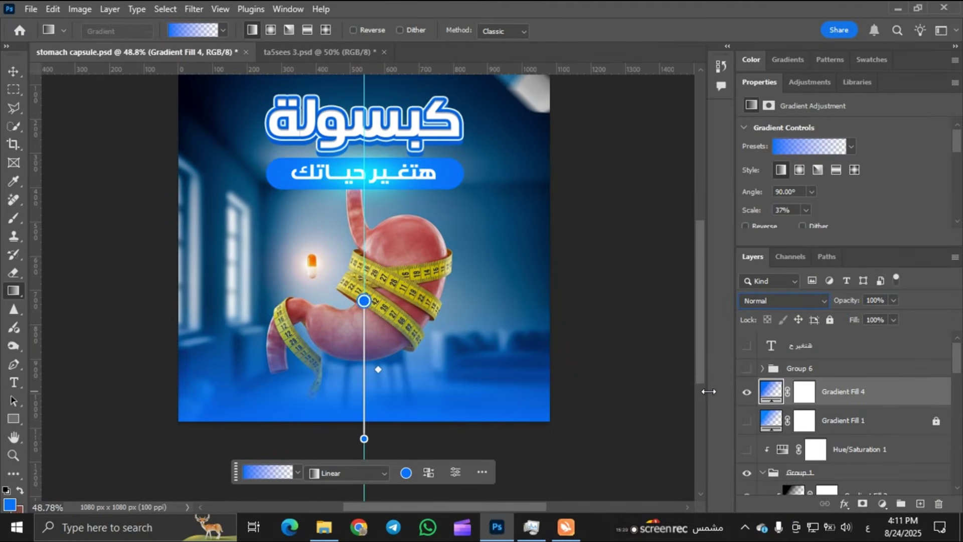
key(ctrl+shift+z)
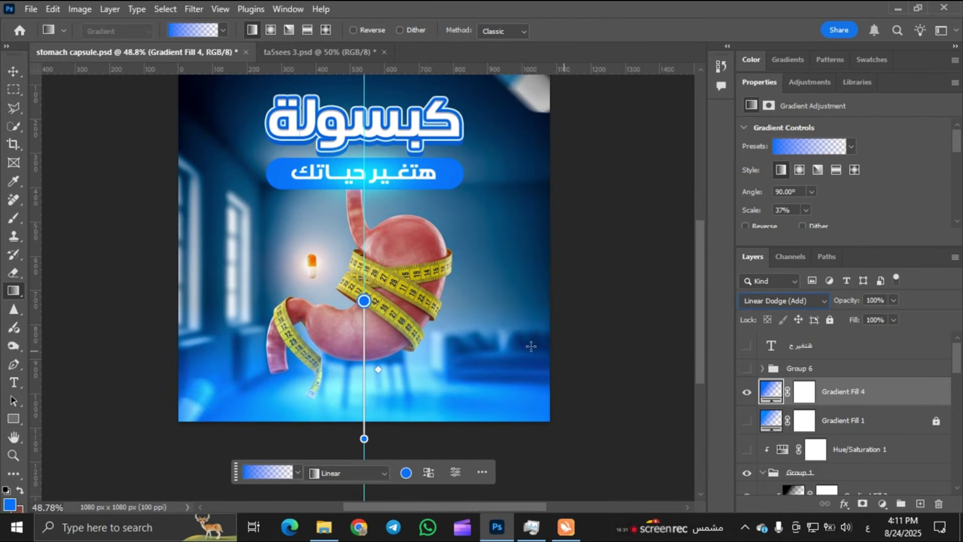
click(15, 72)
click(65, 164)
Step: Show the white rounded bar (Rectangle 2) near the poster's bottom edge together with its contact-details group (Group 7)
scroll(64, 164, down, 6)
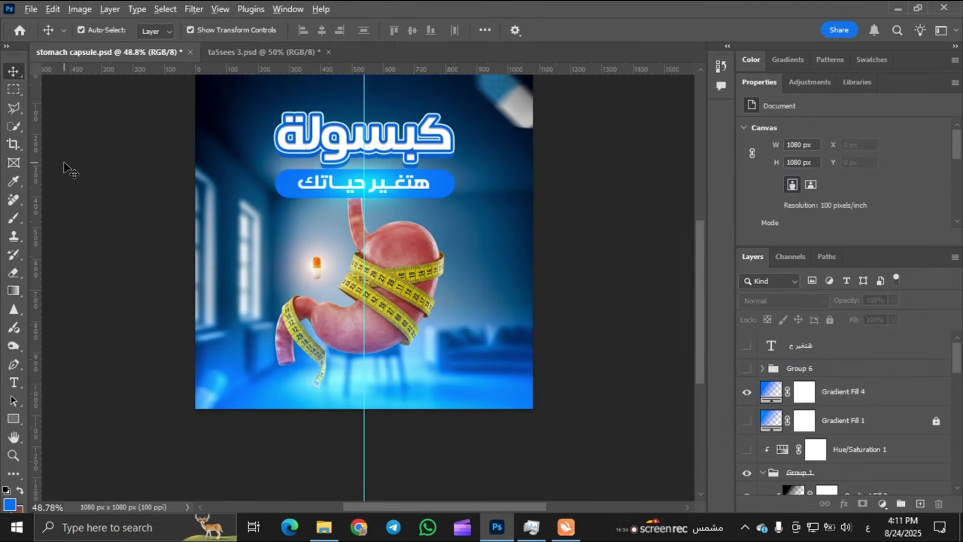
scroll(191, 274, down, 4)
scroll(248, 359, up, 8)
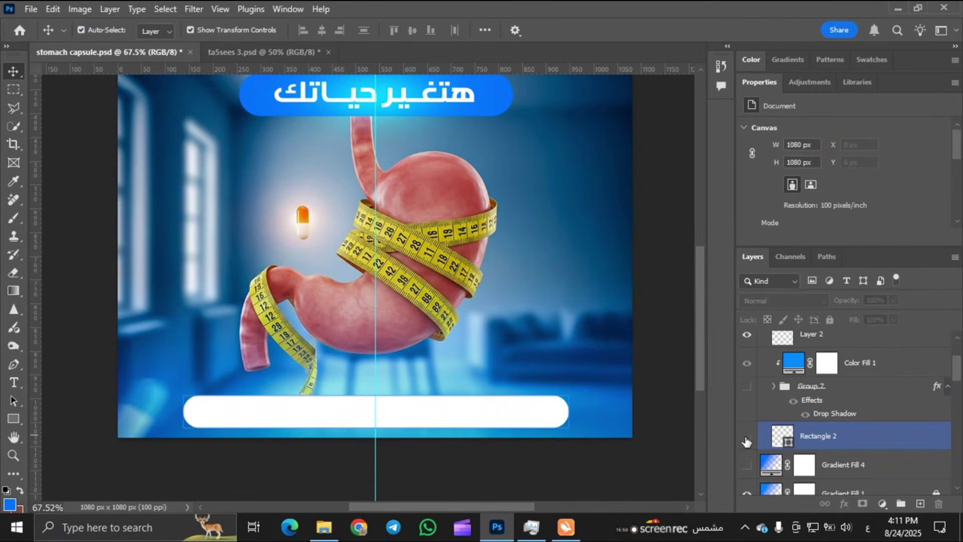
click(746, 441)
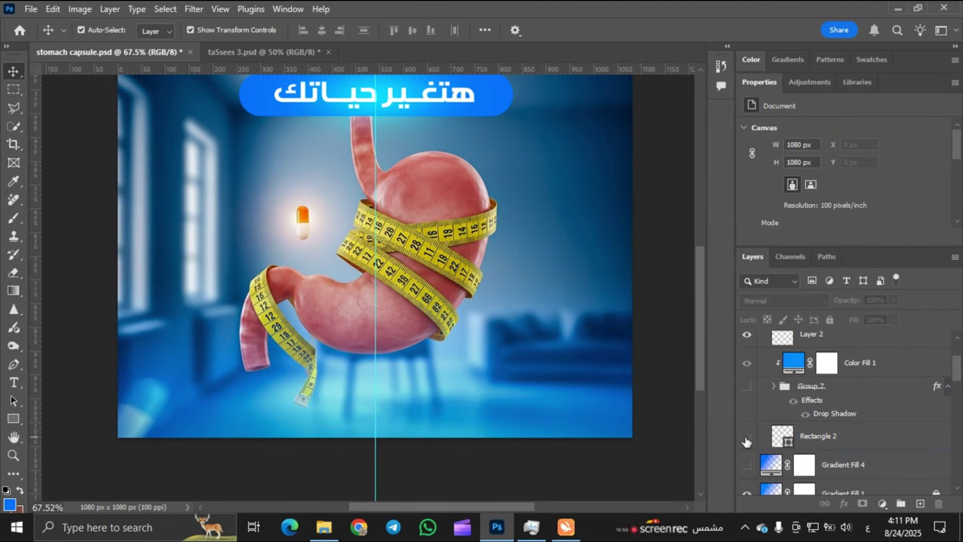
click(748, 389)
click(503, 422)
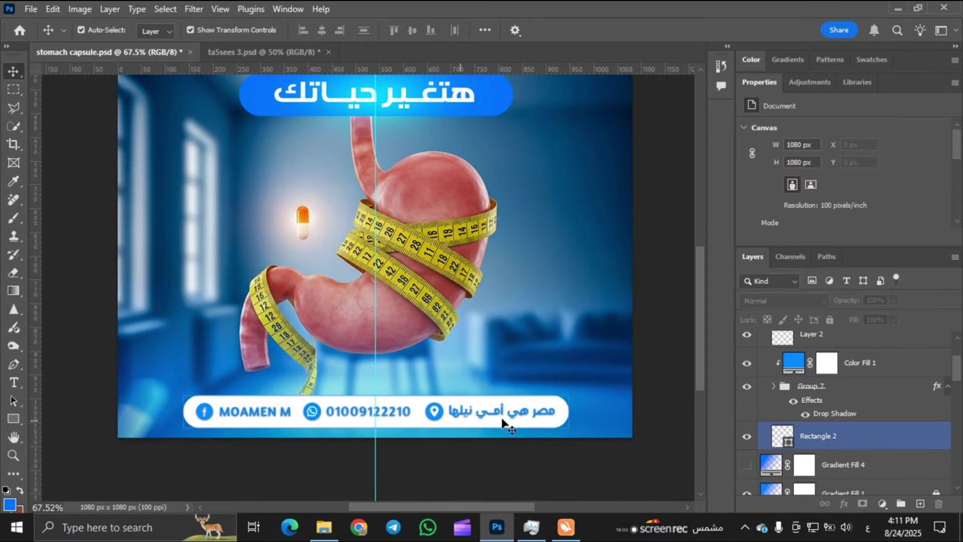
Step: Compare the contact bar's text and icons with and without the clipped blue Color Fill 1 layer, keeping the fill visible
click(759, 413)
click(748, 365)
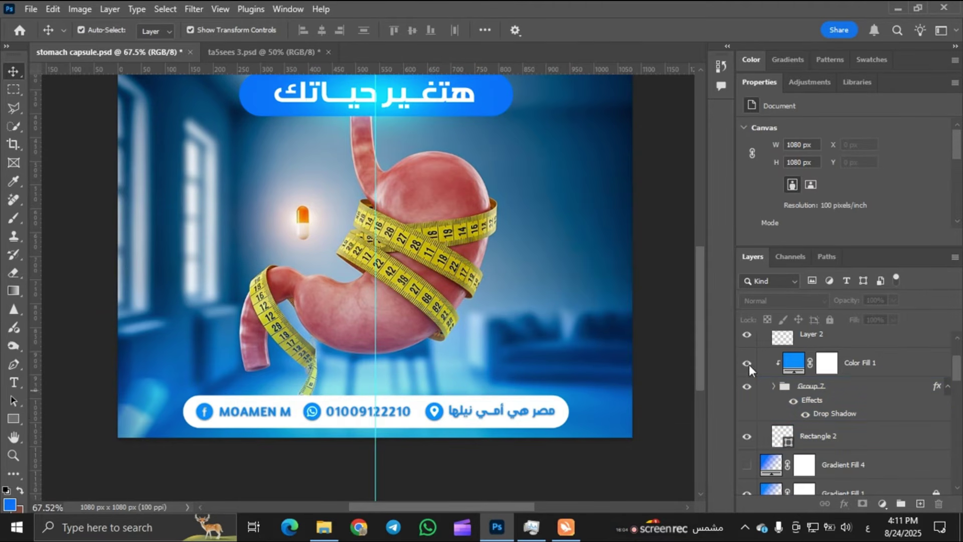
click(748, 367)
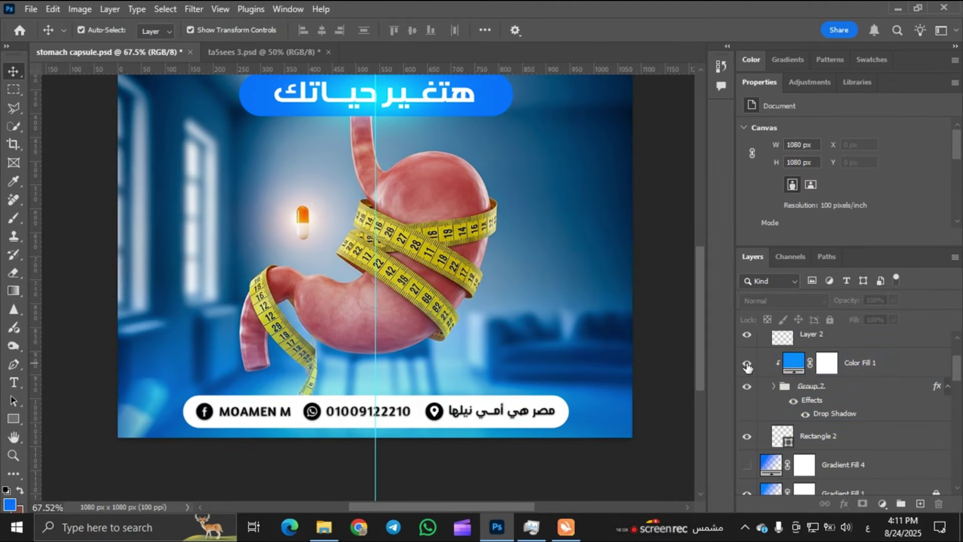
click(748, 366)
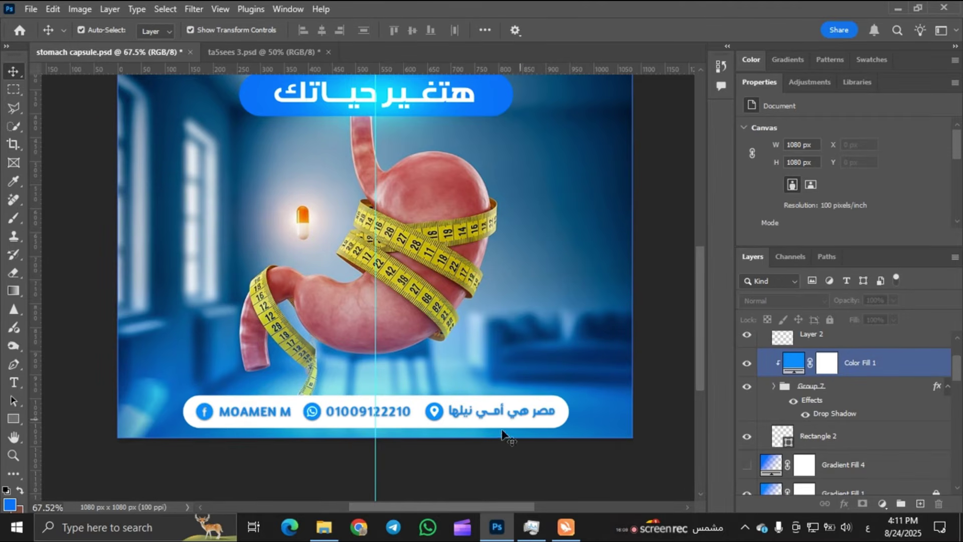
scroll(577, 437, down, 2)
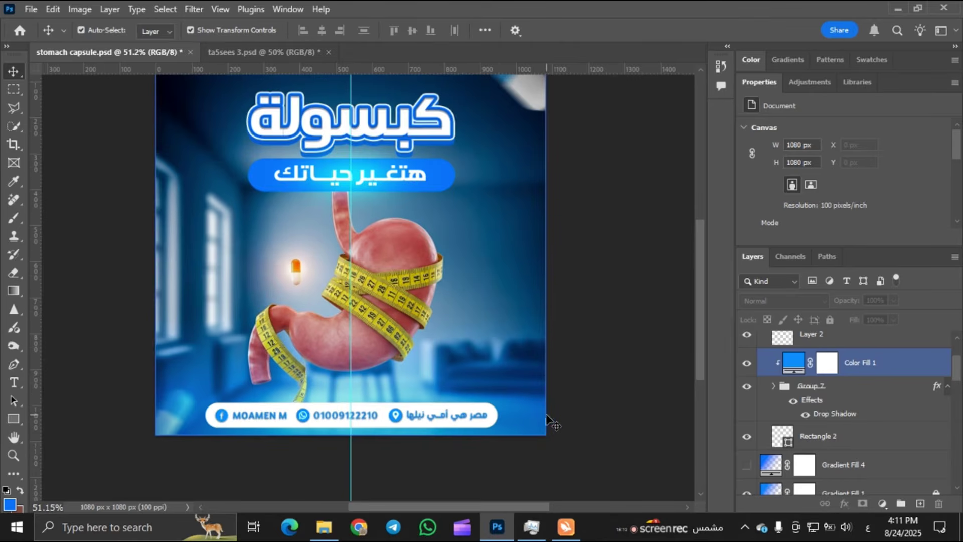
scroll(413, 423, up, 3)
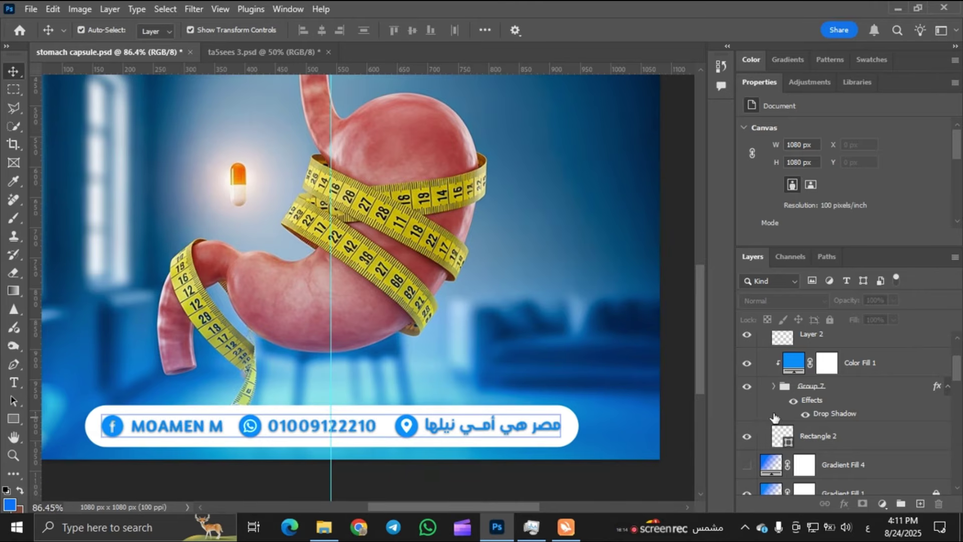
Step: Turn off the layer effects (Drop Shadow) on the contact-details group, Group 7
click(791, 408)
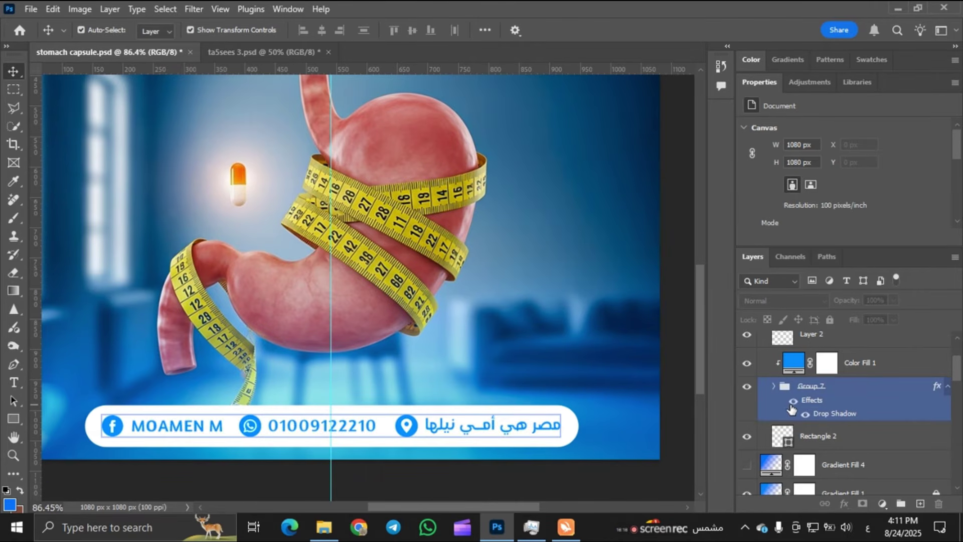
click(585, 473)
scroll(435, 457, down, 4)
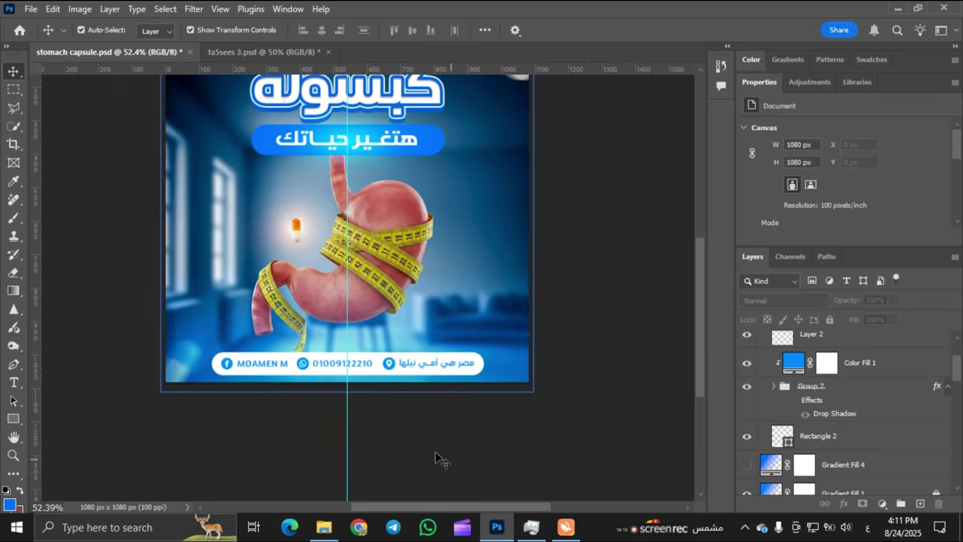
scroll(436, 457, down, 2)
click(760, 363)
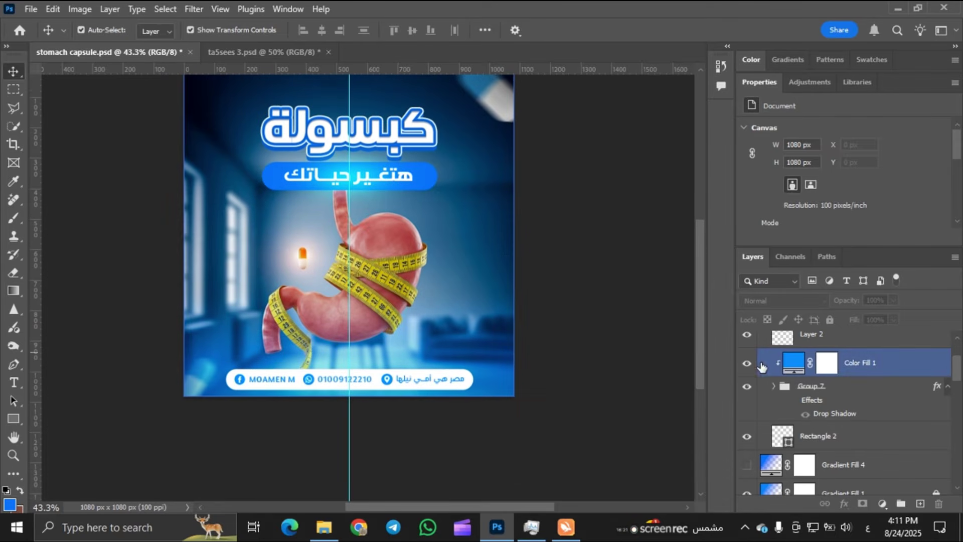
click(749, 363)
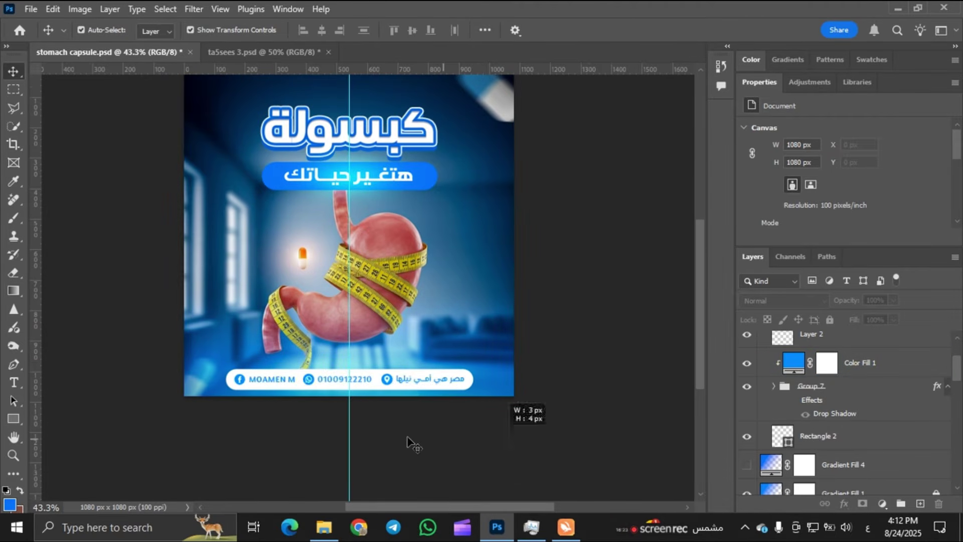
Step: Show the white hands logo in the poster's upper-left corner and review the whole stomach capsule design
scroll(326, 394, down, 3)
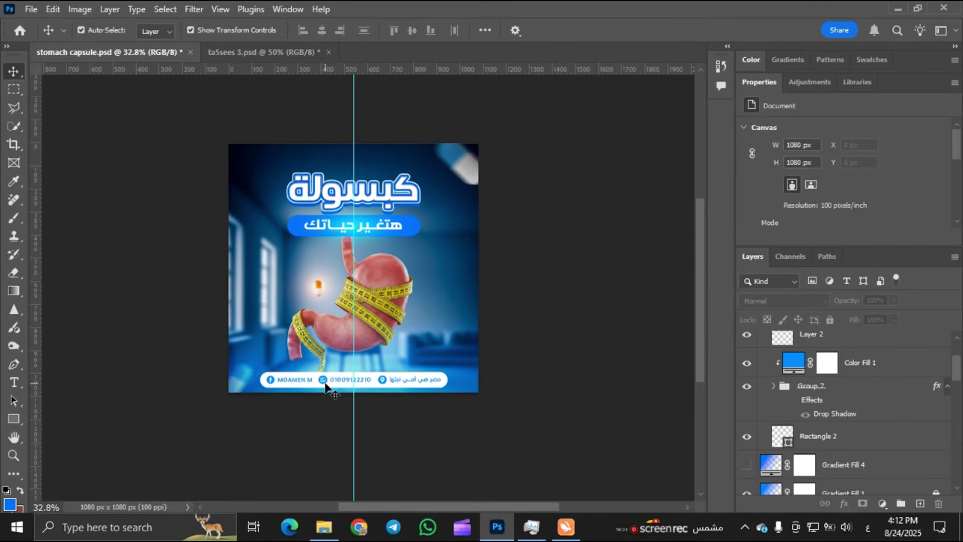
scroll(379, 239, down, 5)
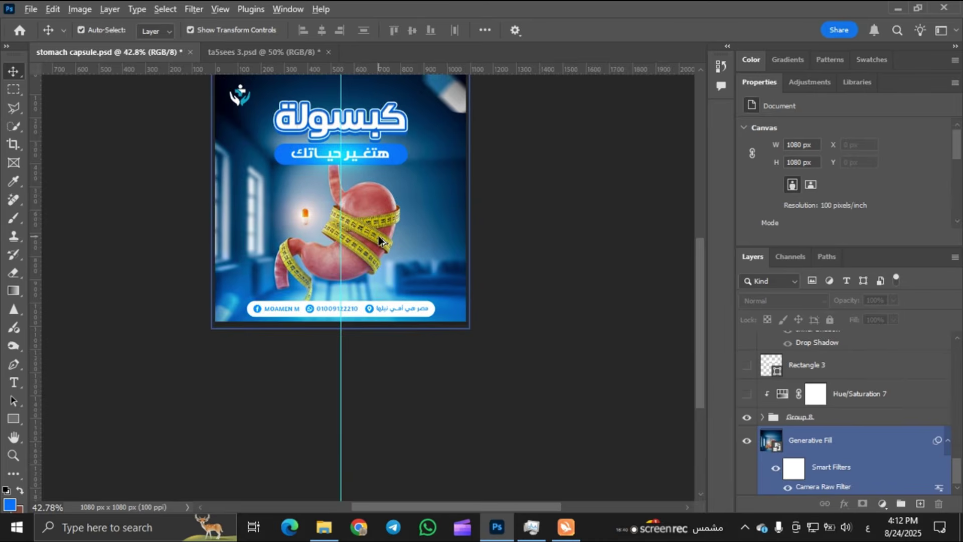
scroll(376, 313, up, 3)
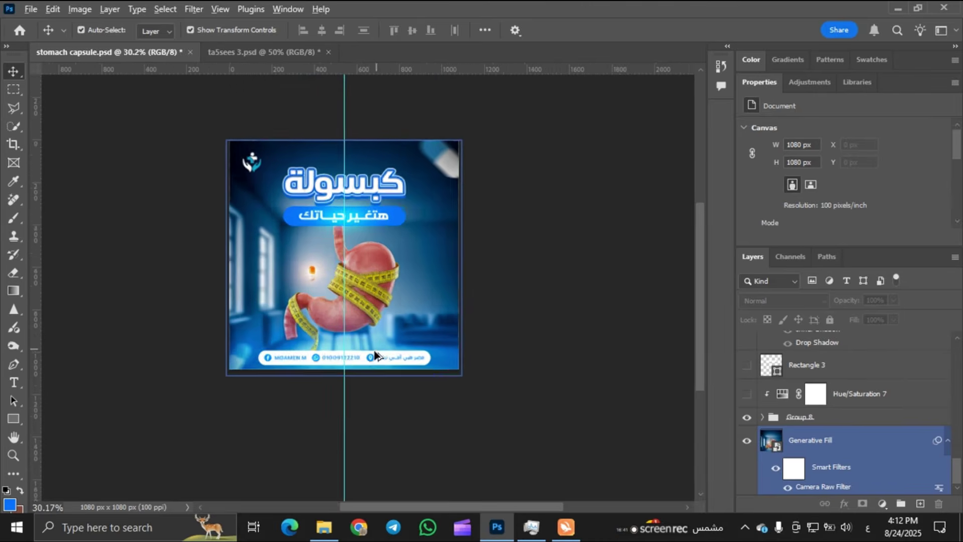
Step: Switch to the ta5sees 3.psd document and duplicate its Generative Fill background photo layer
scroll(371, 358, down, 4)
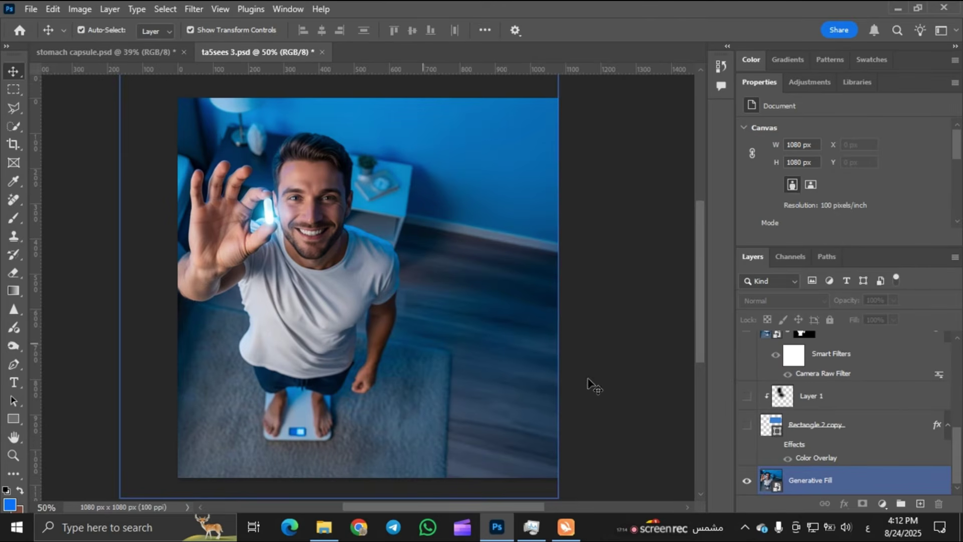
click(654, 438)
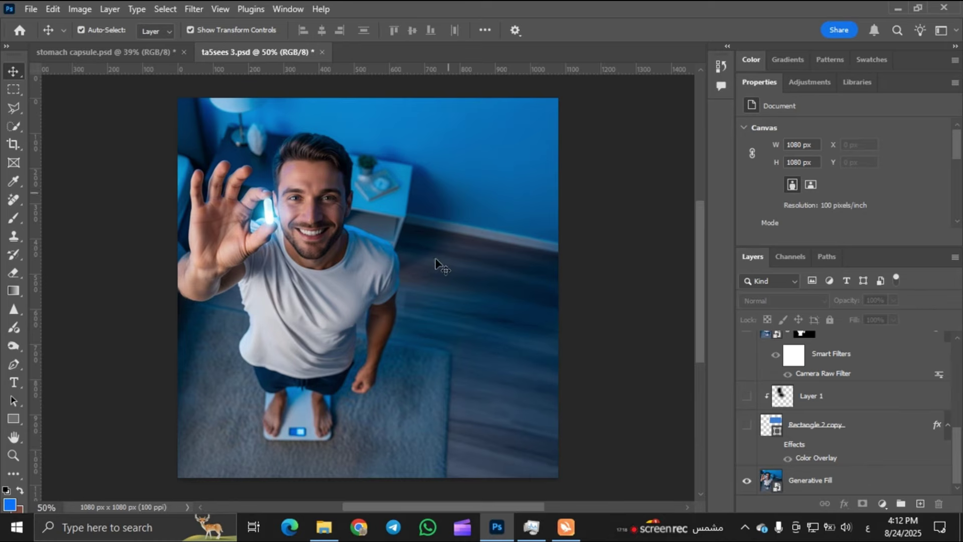
click(817, 482)
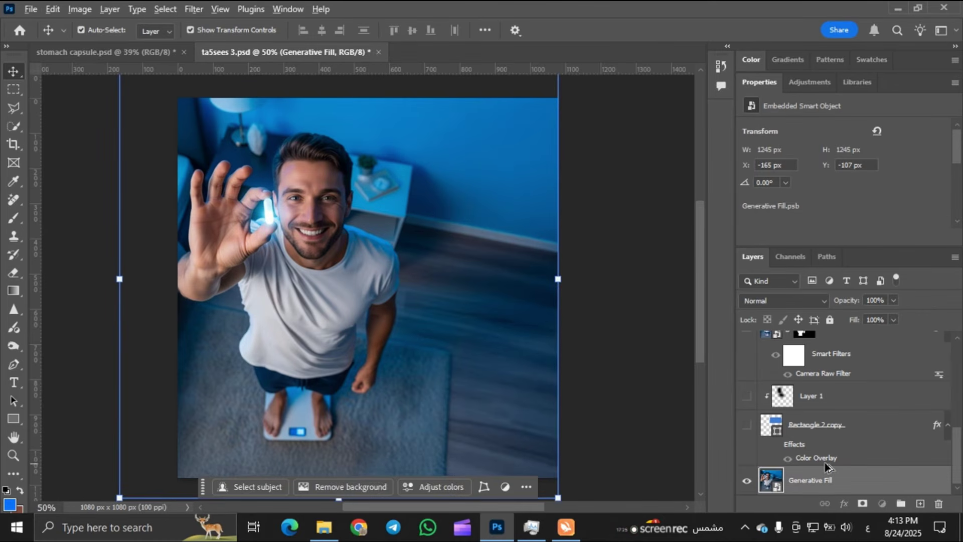
key(ctrl+j)
click(635, 366)
scroll(769, 431, down, 1)
scroll(767, 430, down, 1)
click(823, 452)
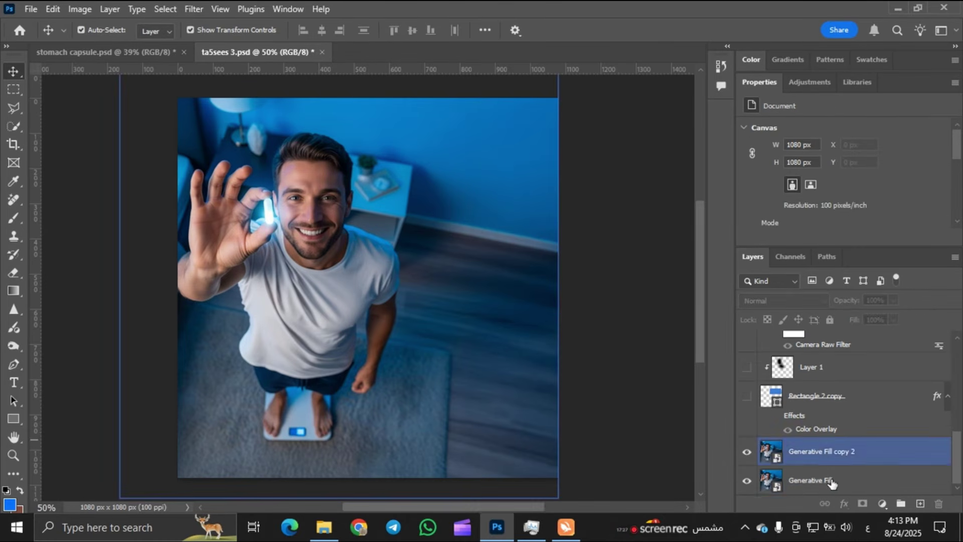
click(828, 482)
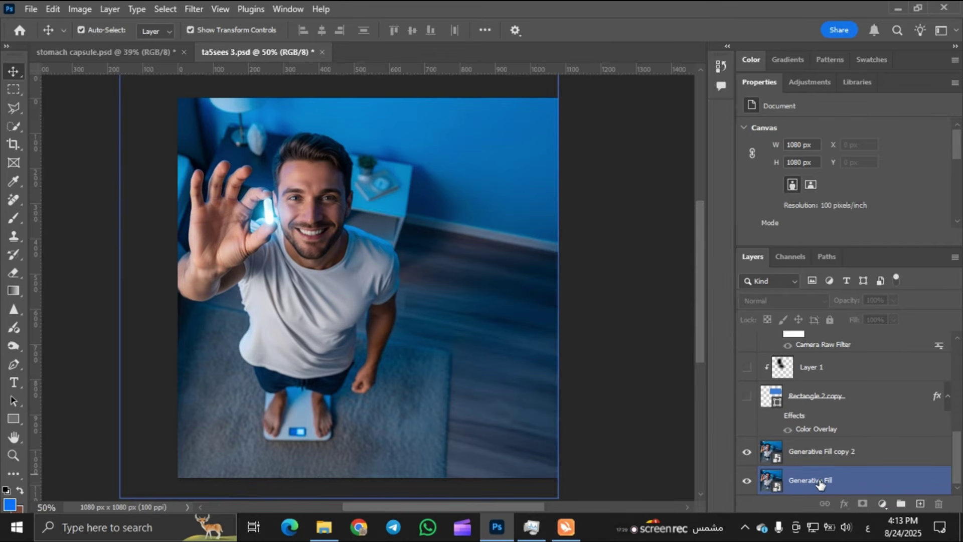
drag(821, 487, 821, 461)
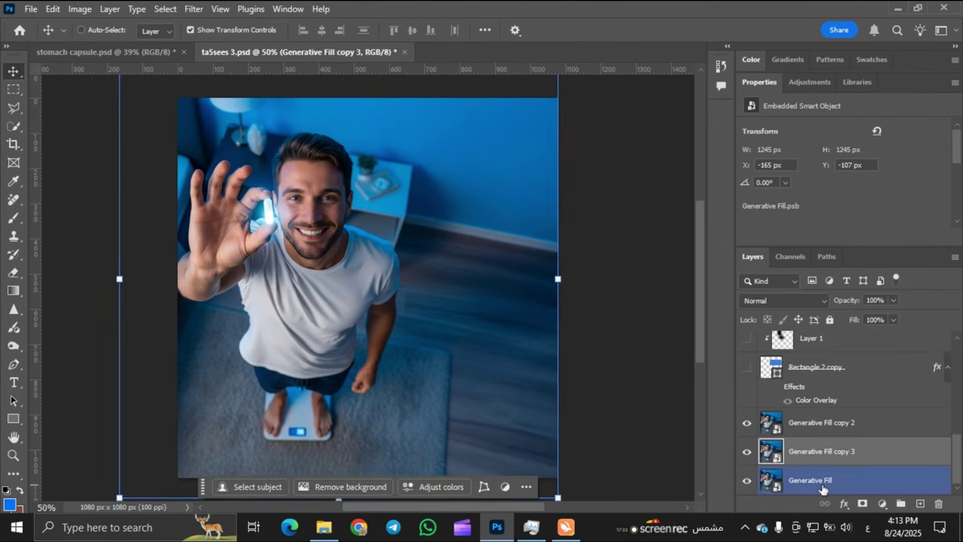
key(ctrl+z)
scroll(811, 468, down, 5)
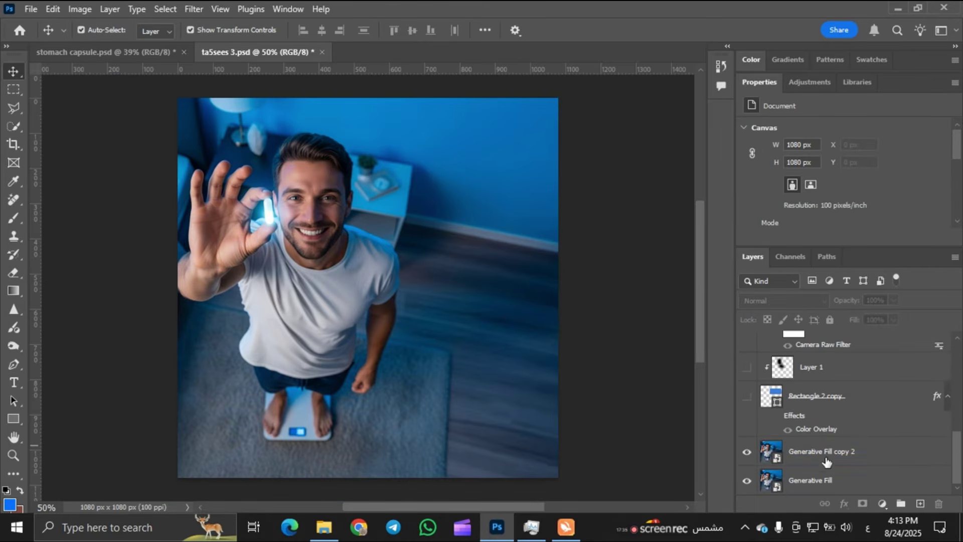
Step: Select the man on Generative Fill copy 2 with Select Subject in Cloud (Detailed results) mode and turn the selection into a layer mask
click(813, 451)
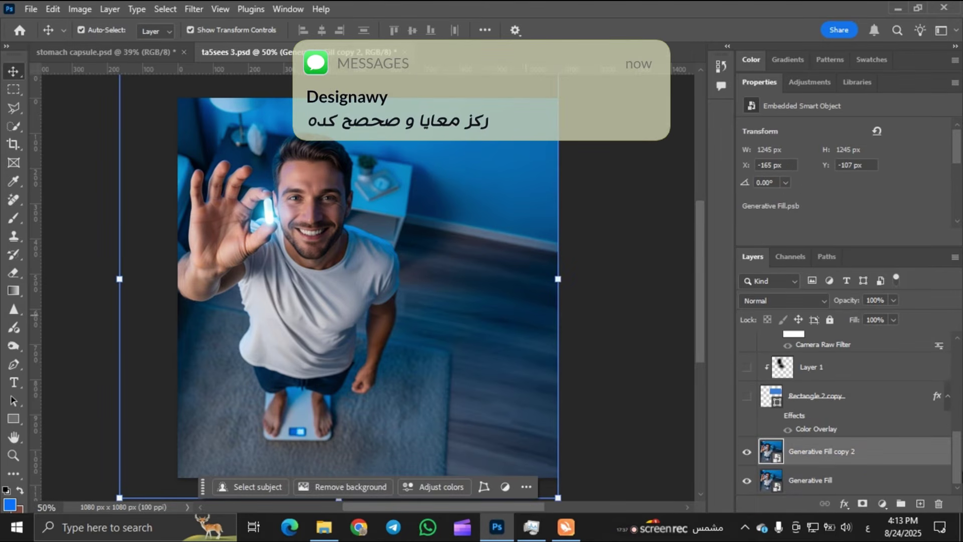
click(14, 127)
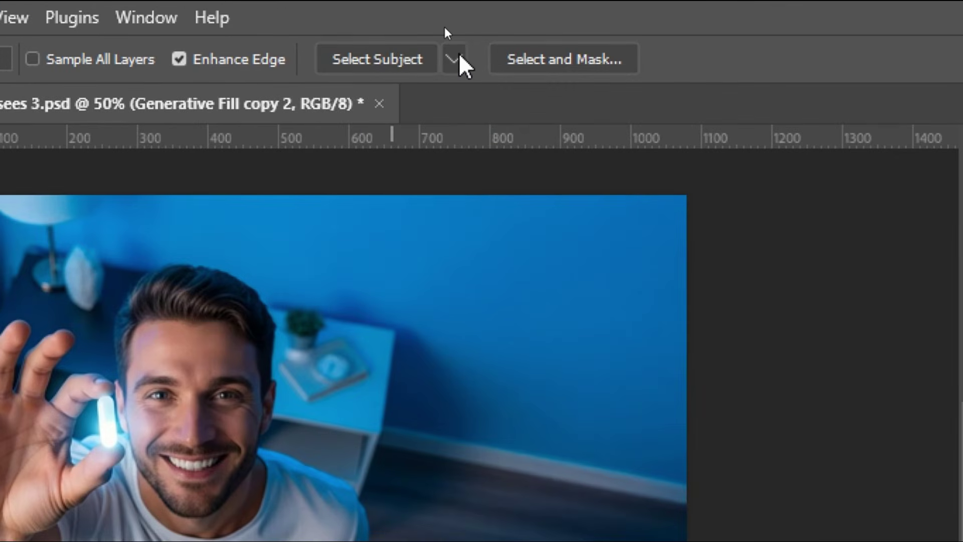
click(458, 56)
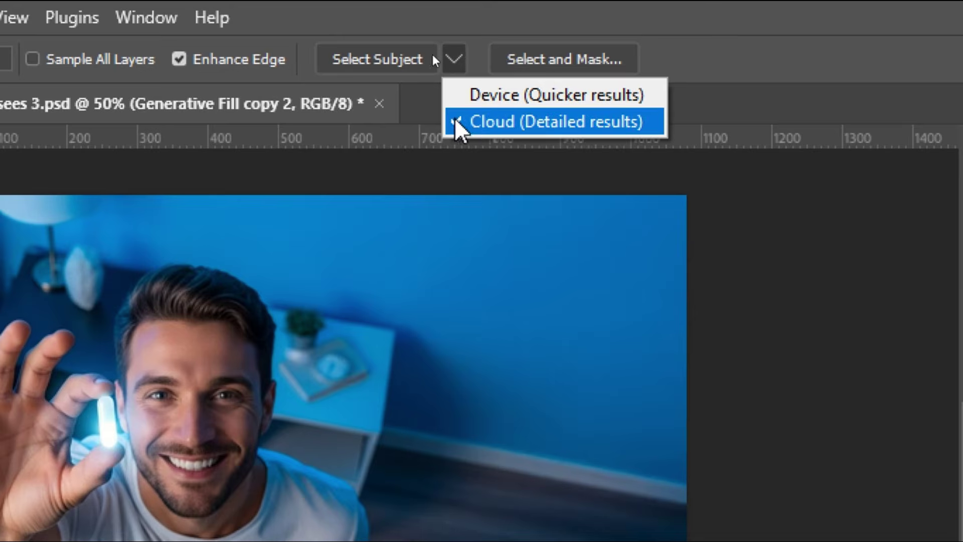
click(370, 56)
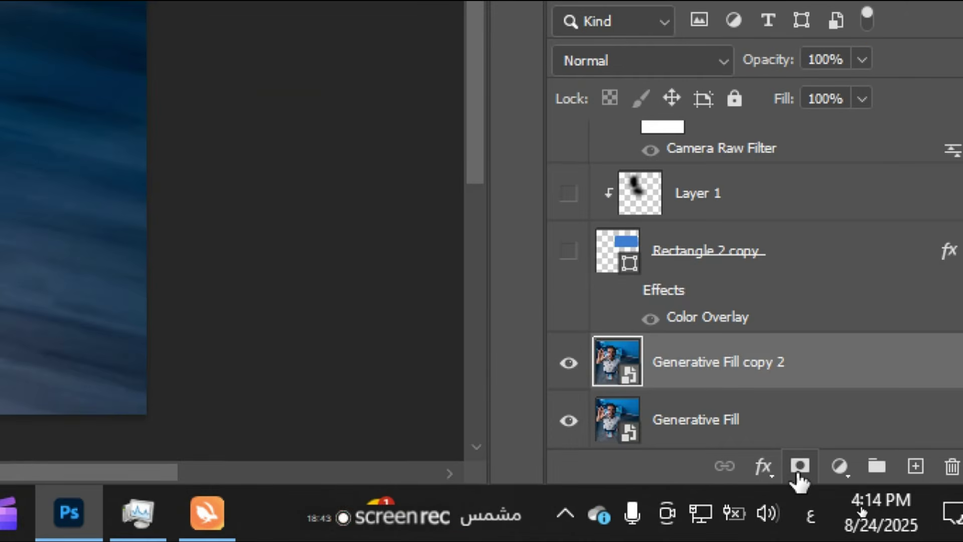
ctrl+click(798, 471)
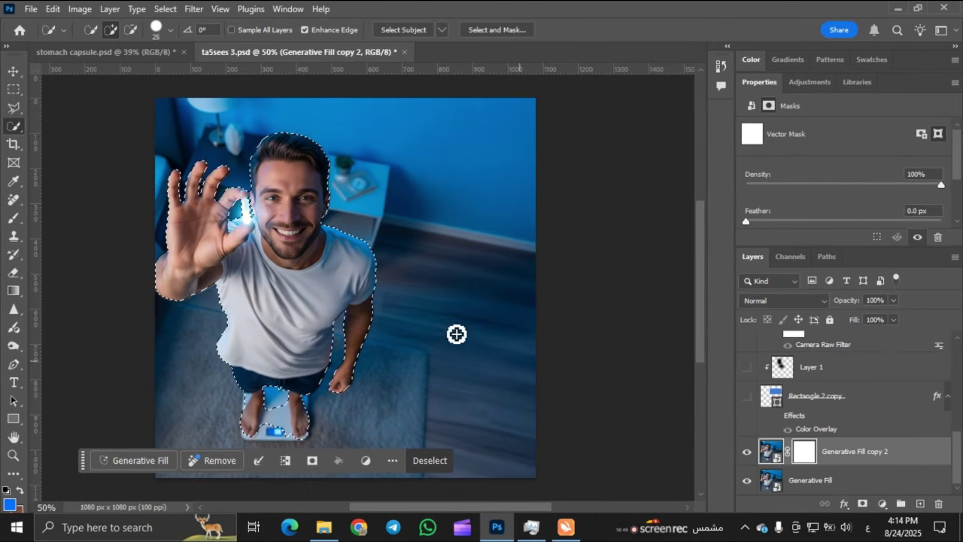
click(863, 503)
key(v)
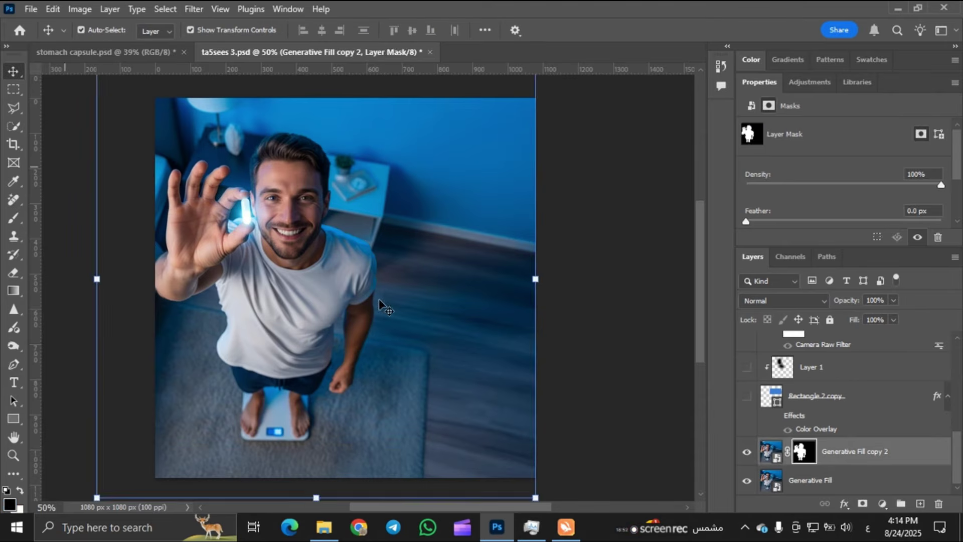
Step: Try shifting the cut-out man, and compare the earlier Generative Fill copy with and without its Camera Raw smart filter
drag(251, 275, 432, 286)
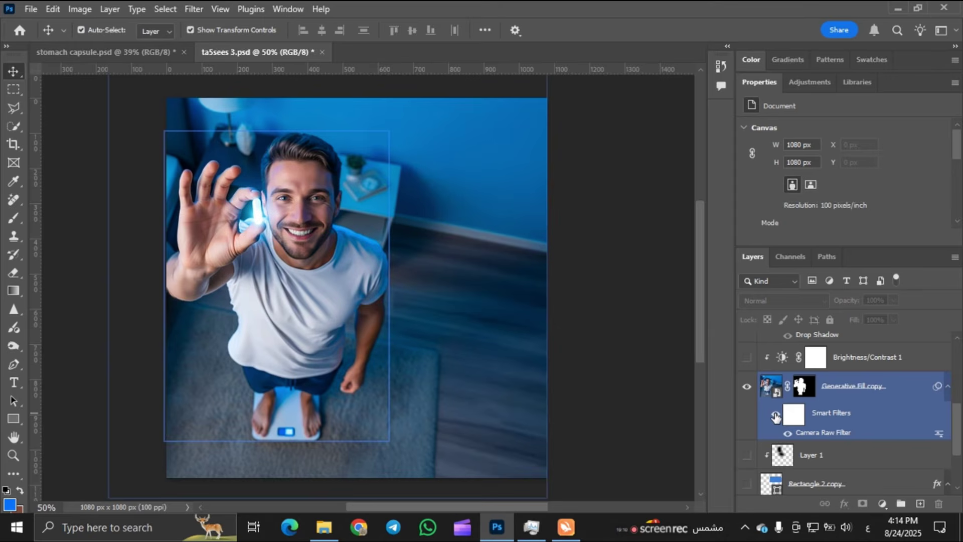
click(776, 417)
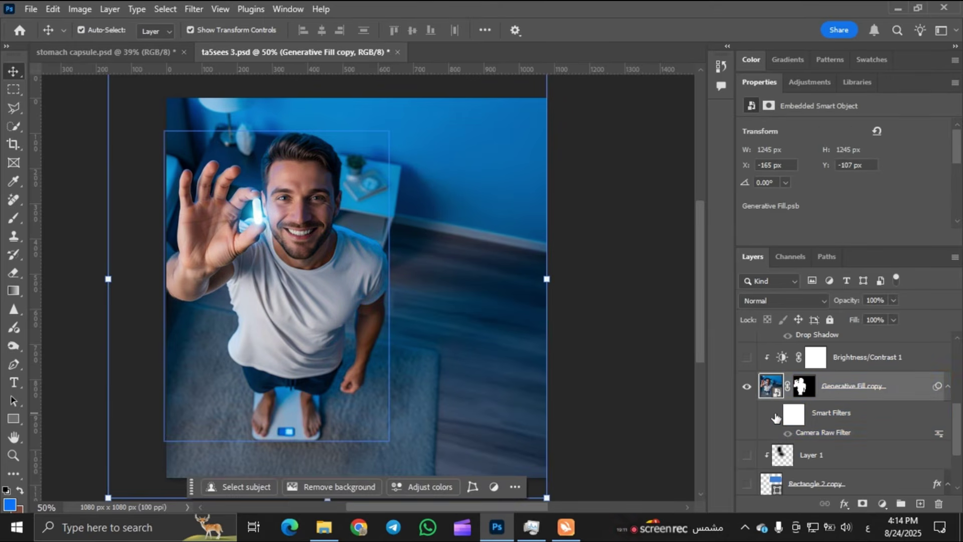
click(776, 416)
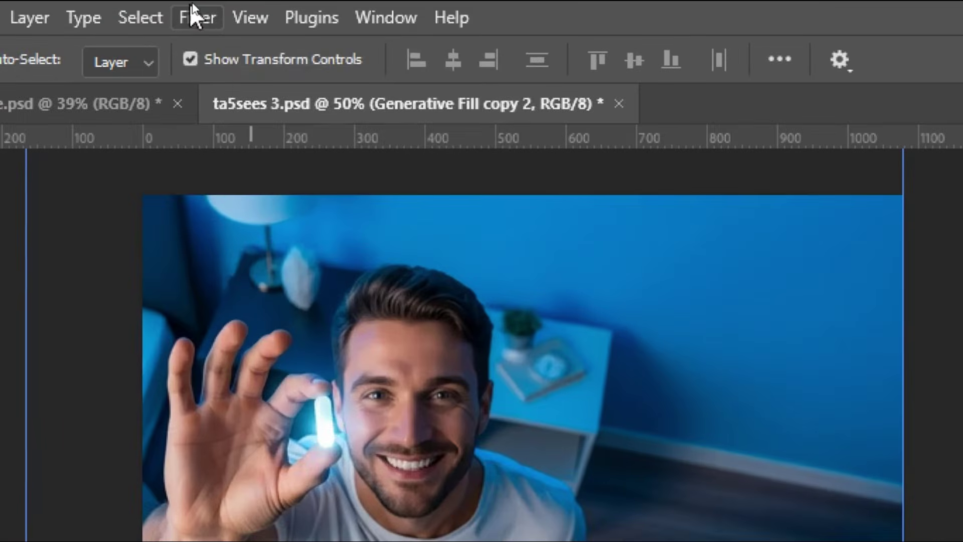
Step: Open the Camera Raw Filter on the masked Generative Fill copy 2 and collapse all its adjustment sections
click(193, 15)
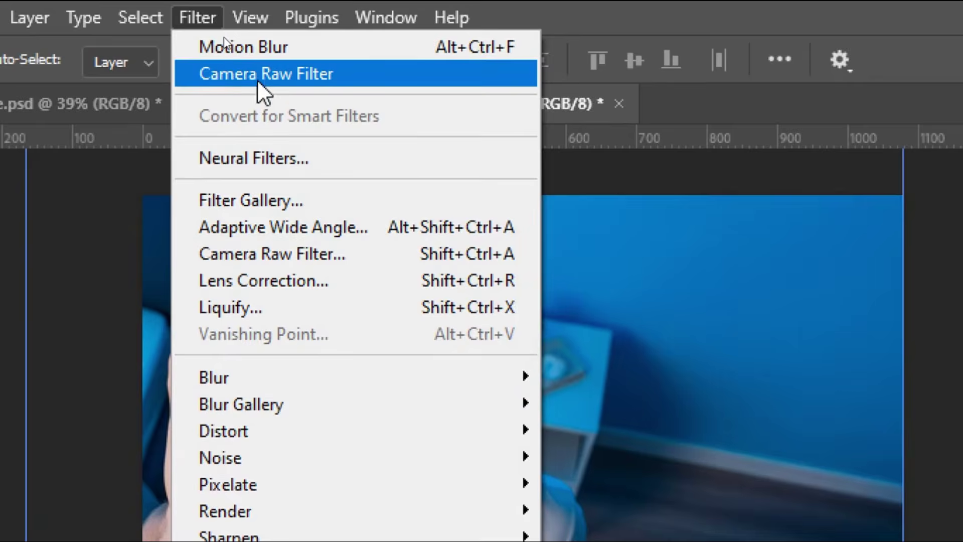
click(257, 74)
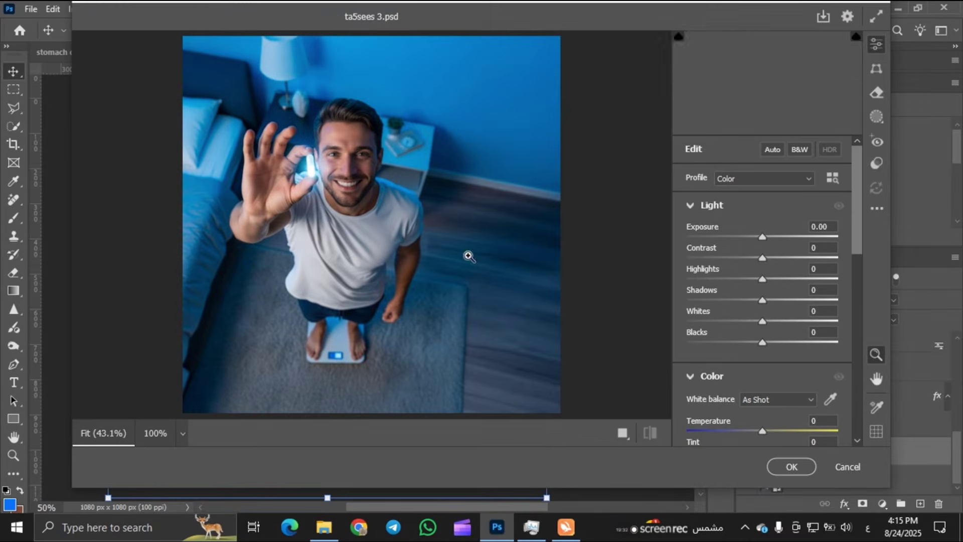
click(709, 206)
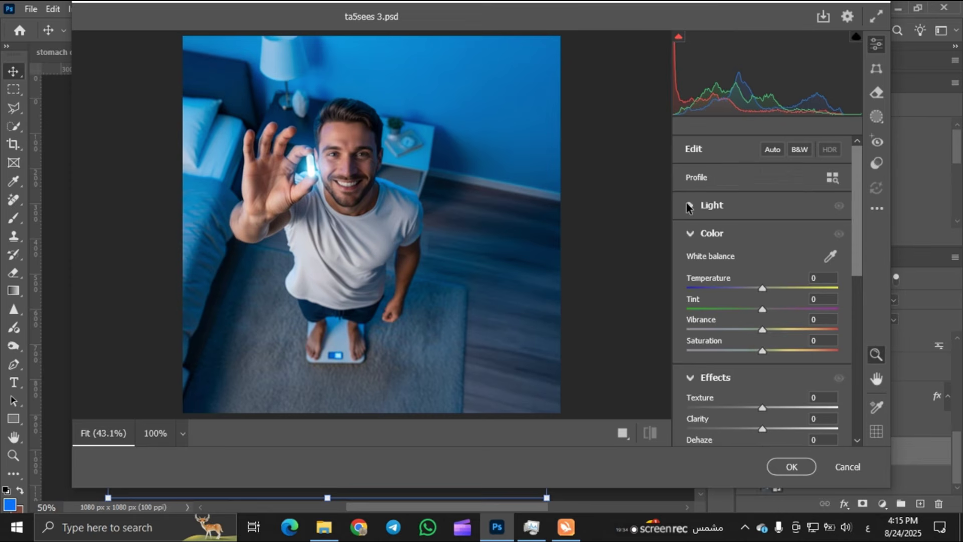
click(690, 235)
click(691, 262)
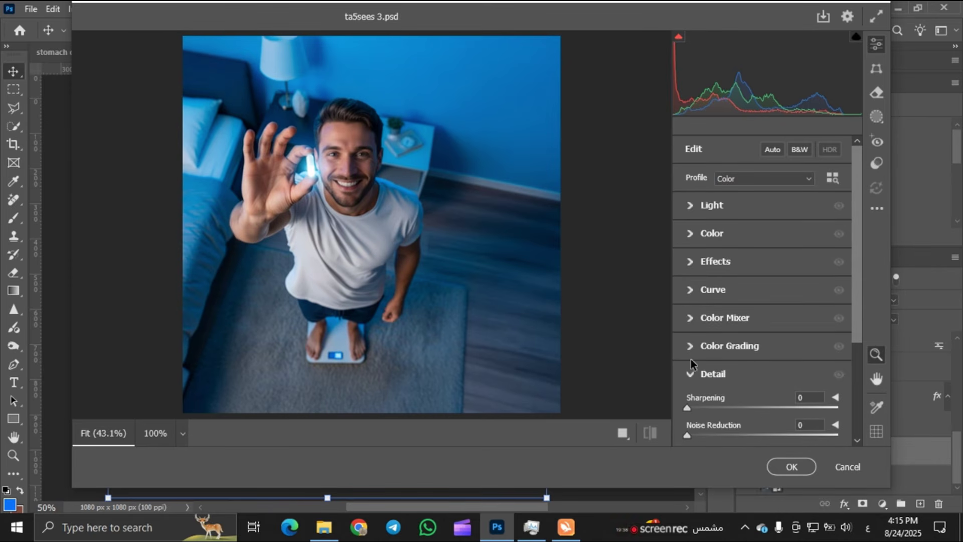
click(694, 381)
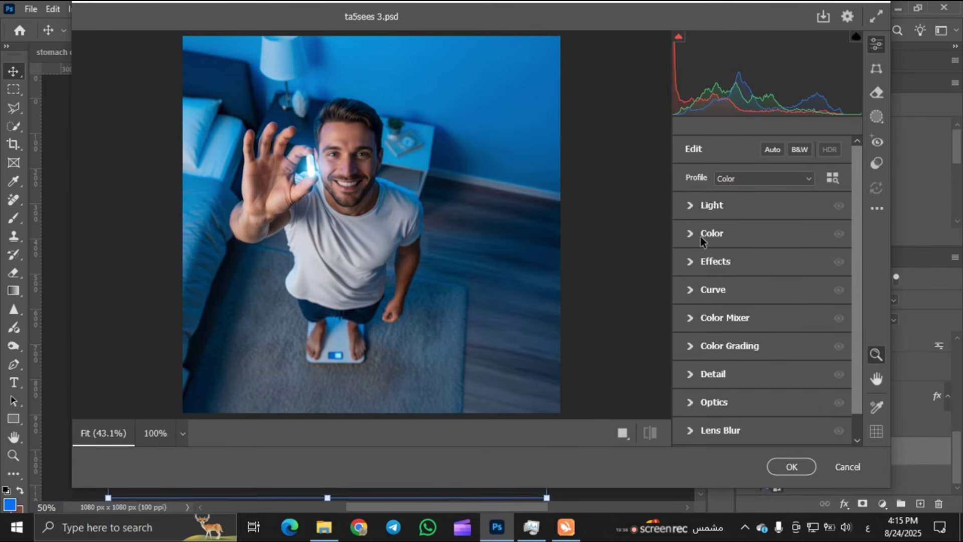
Step: Set the Light adjustments to Exposure +0.30, Contrast +9, Highlights -34, Shadows +40, Whites +15 and Blacks +10
click(690, 209)
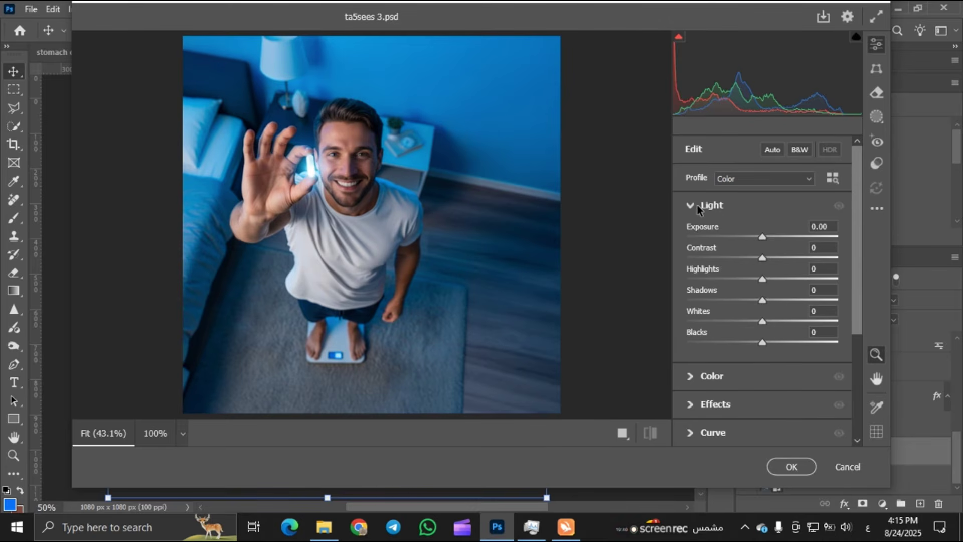
drag(762, 234, 728, 301)
drag(673, 313, 775, 321)
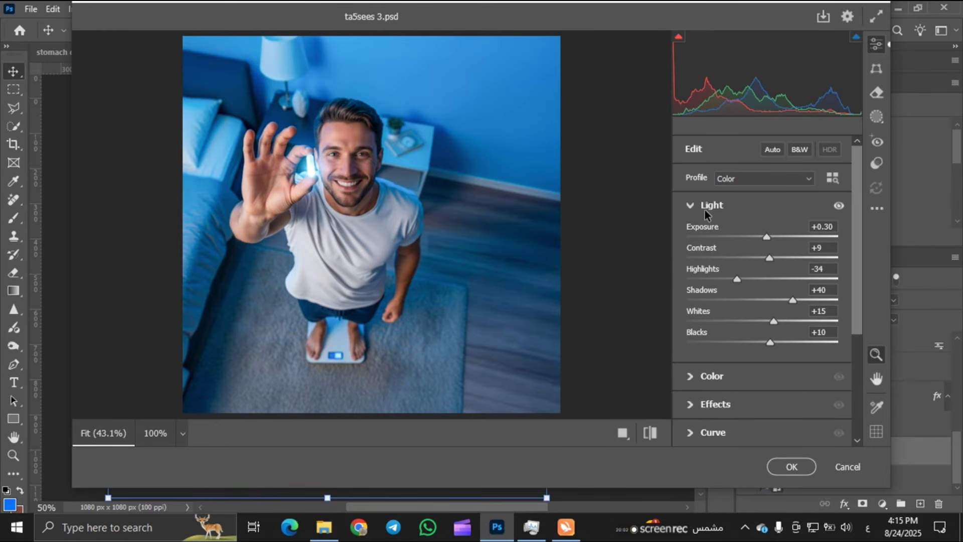
Step: Collapse the Light section and apply the Camera Raw adjustments to Generative Fill copy 2
click(690, 206)
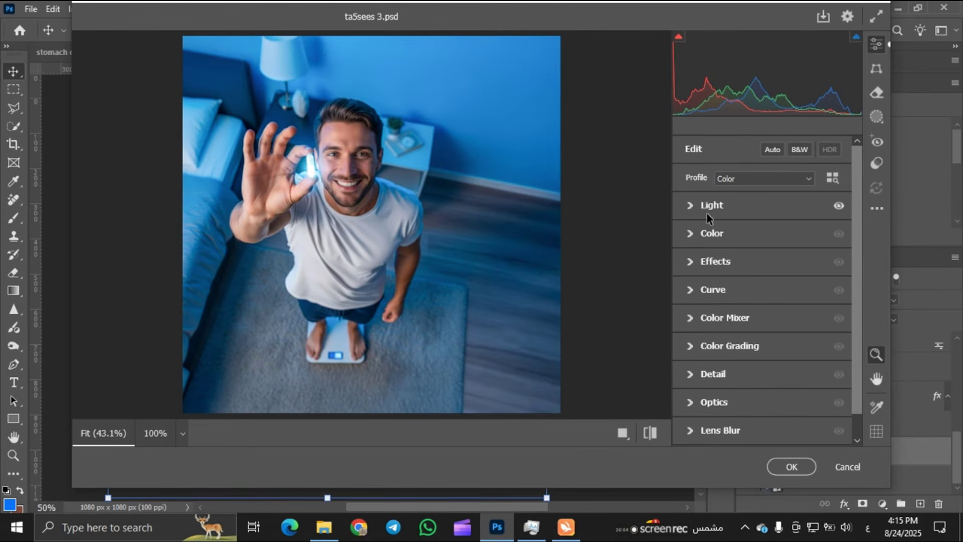
click(706, 213)
key(Return)
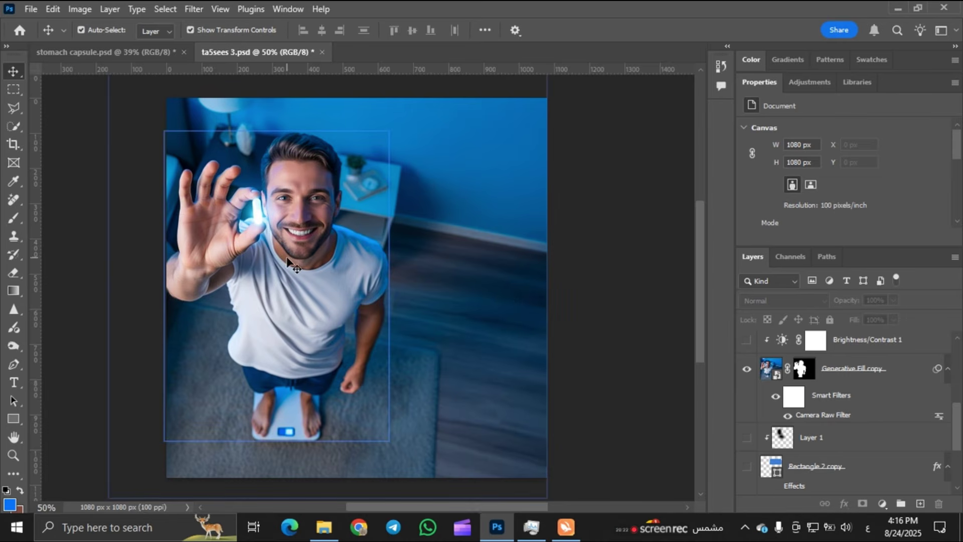
click(692, 346)
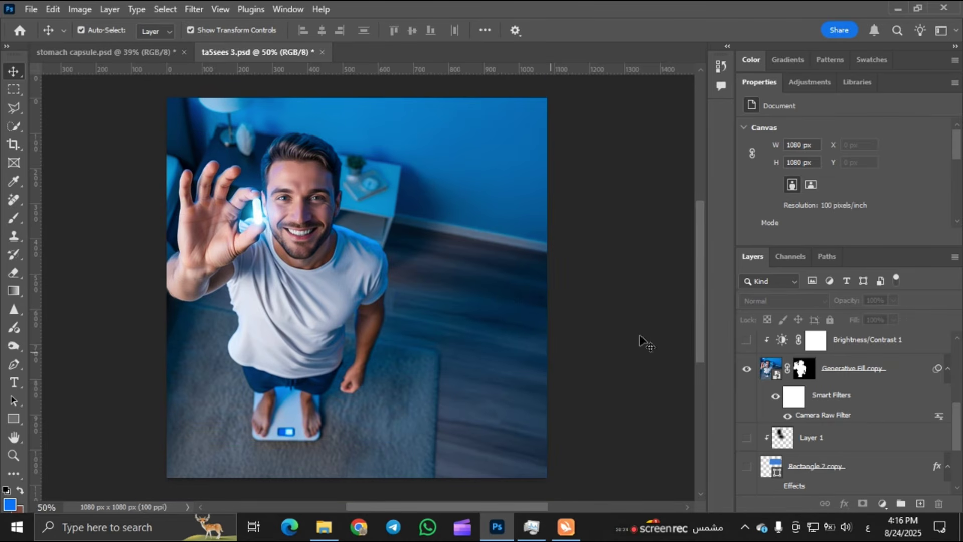
click(760, 386)
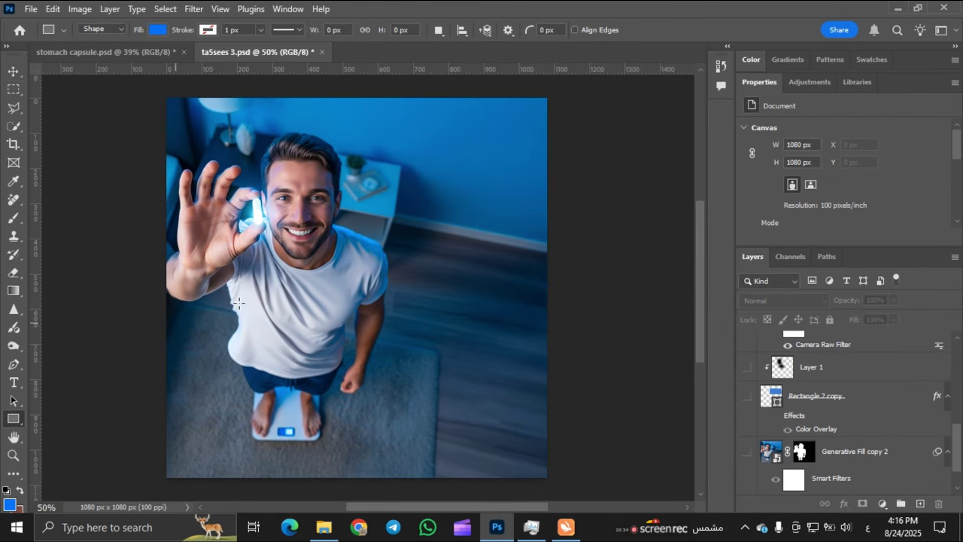
Step: Create a blue rectangle drawn from its center and stretch it to about 646 × 292 px across the man's face and the wall
click(400, 228)
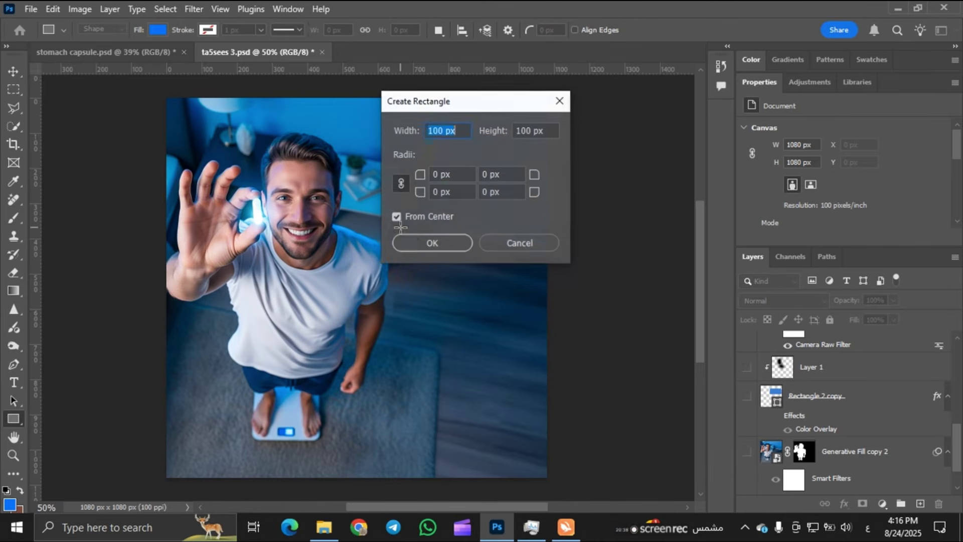
click(429, 244)
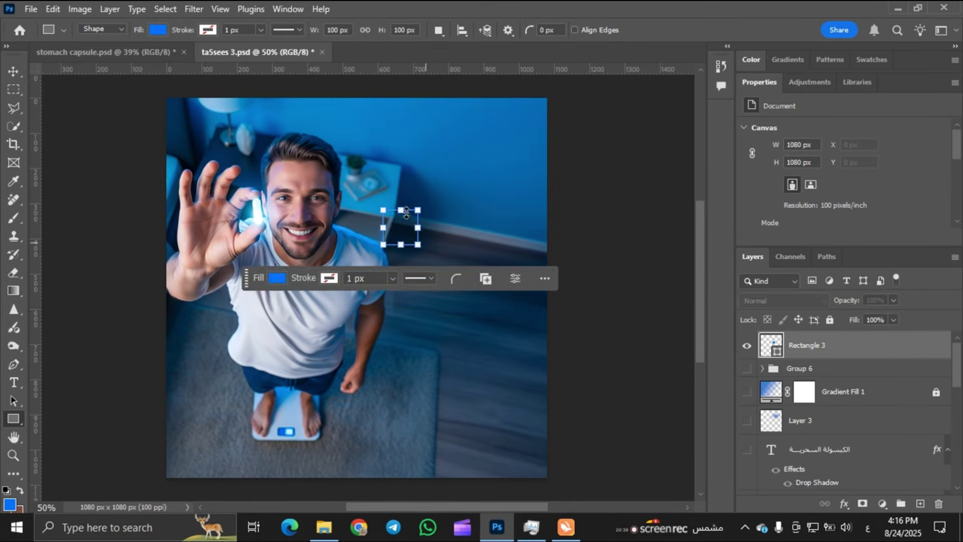
drag(401, 210, 405, 154)
drag(418, 200, 519, 199)
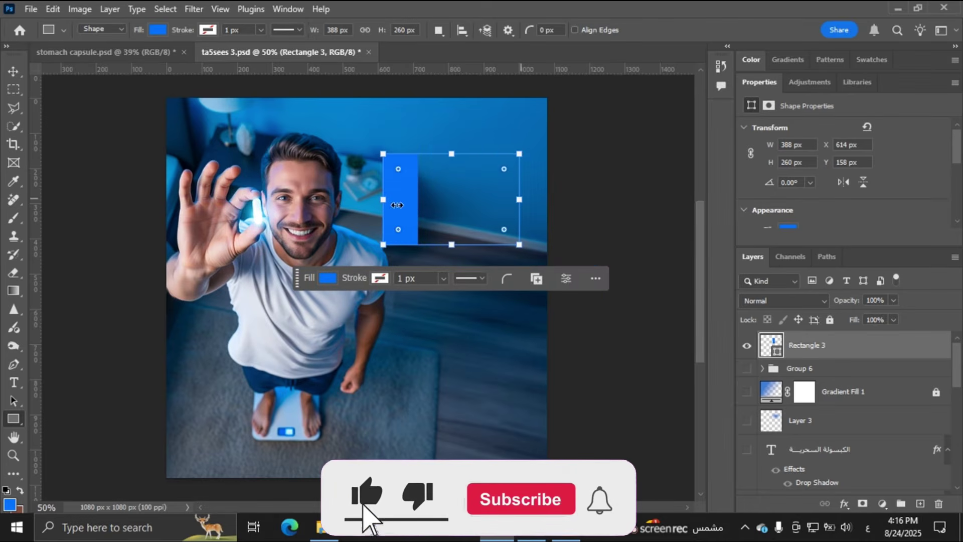
drag(383, 199, 292, 199)
drag(404, 254, 404, 264)
Step: Move Rectangle 3 between Rectangle 2 copy and Generative Fill copy 2 so it sits behind the cut-out man, and deselect it
drag(836, 349, 833, 396)
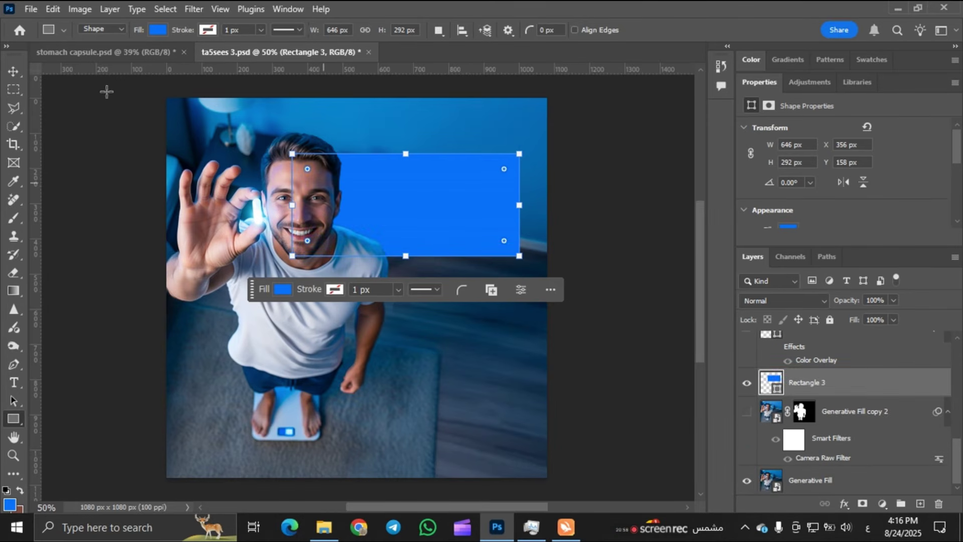
click(13, 71)
click(85, 151)
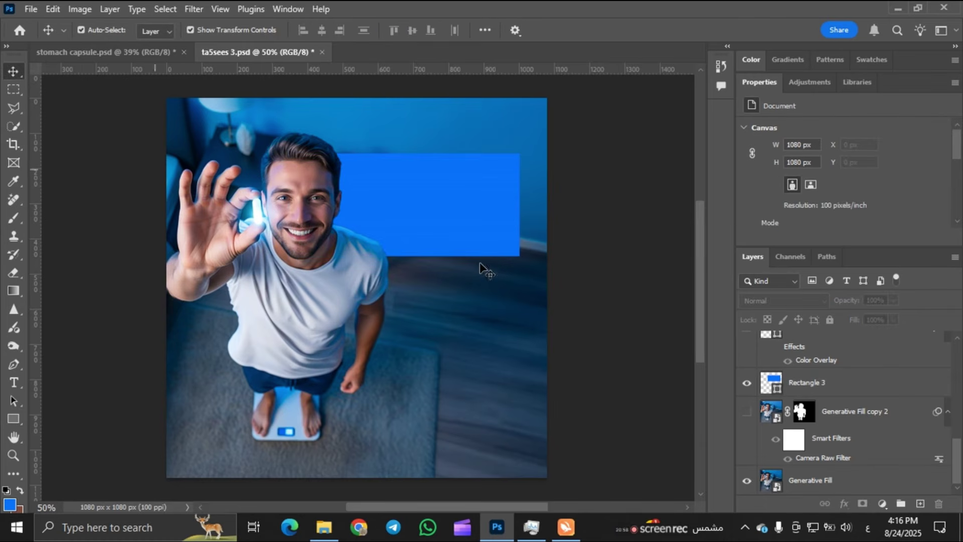
scroll(479, 262, down, 1)
scroll(480, 261, down, 3)
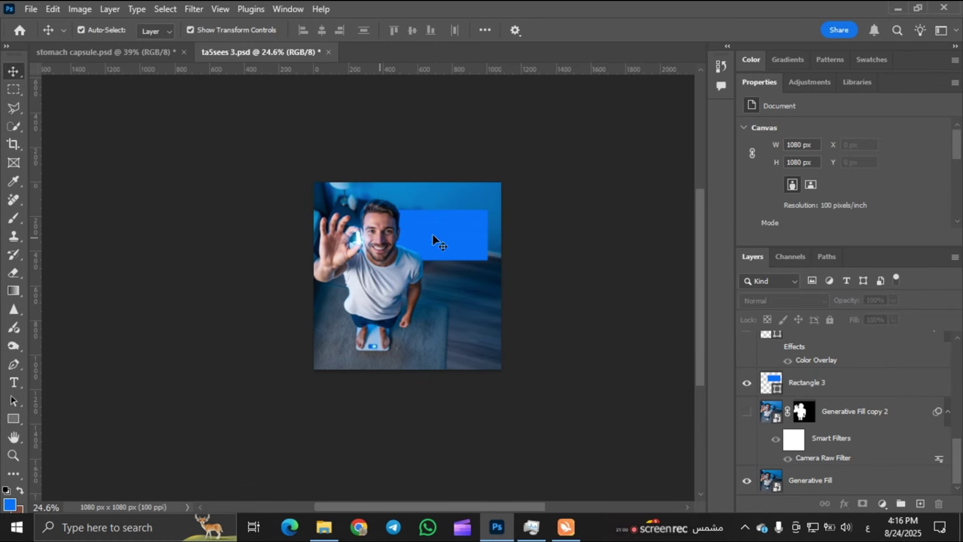
scroll(421, 253, up, 3)
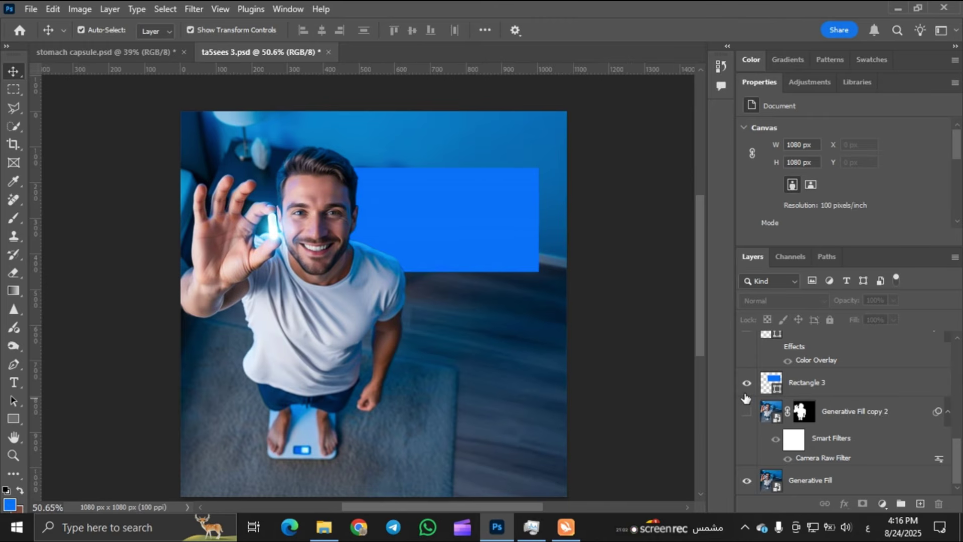
Step: Compare Rectangle 3 with the rounded Rectangle 2 copy by switching the visibility of the two layers
click(750, 389)
click(748, 390)
scroll(748, 391, up, 1)
click(749, 367)
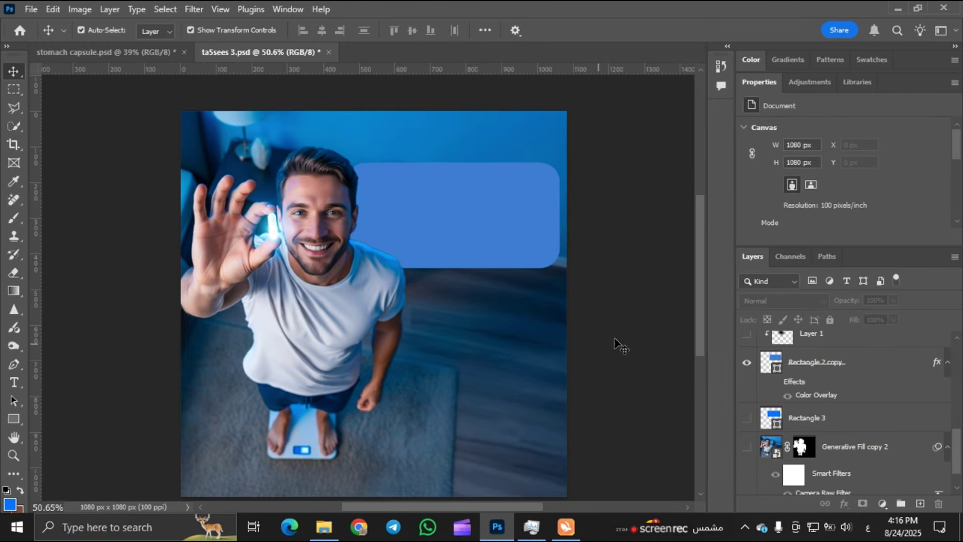
scroll(445, 243, down, 1)
click(794, 382)
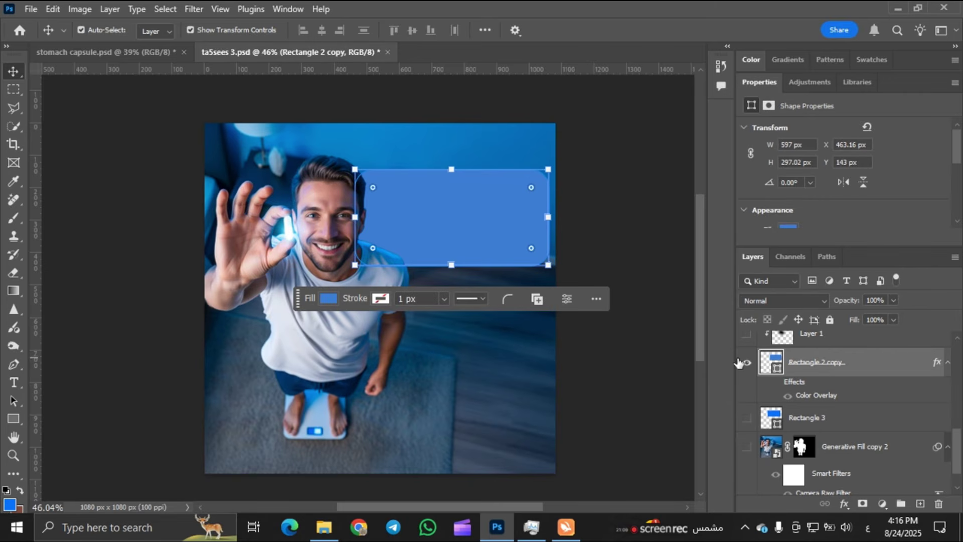
click(747, 418)
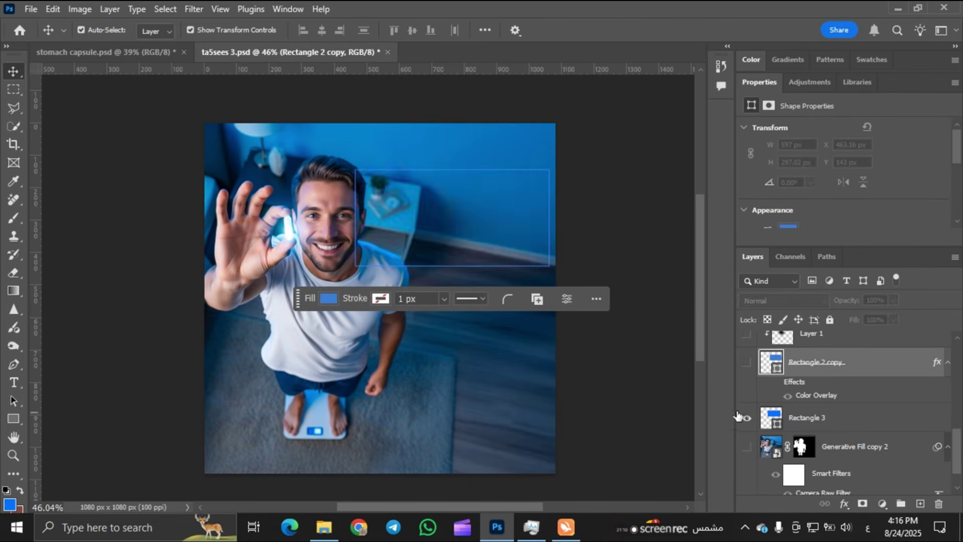
Step: Try rounding the corners of Rectangle 3, undo the rounding, and open its top-left corner radius for editing
scroll(532, 182, up, 1)
click(467, 246)
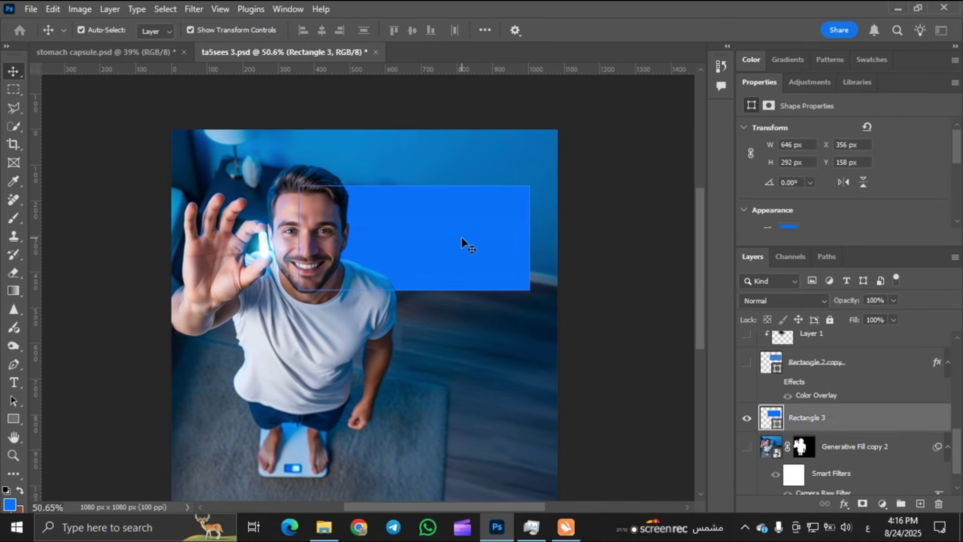
scroll(467, 244, up, 2)
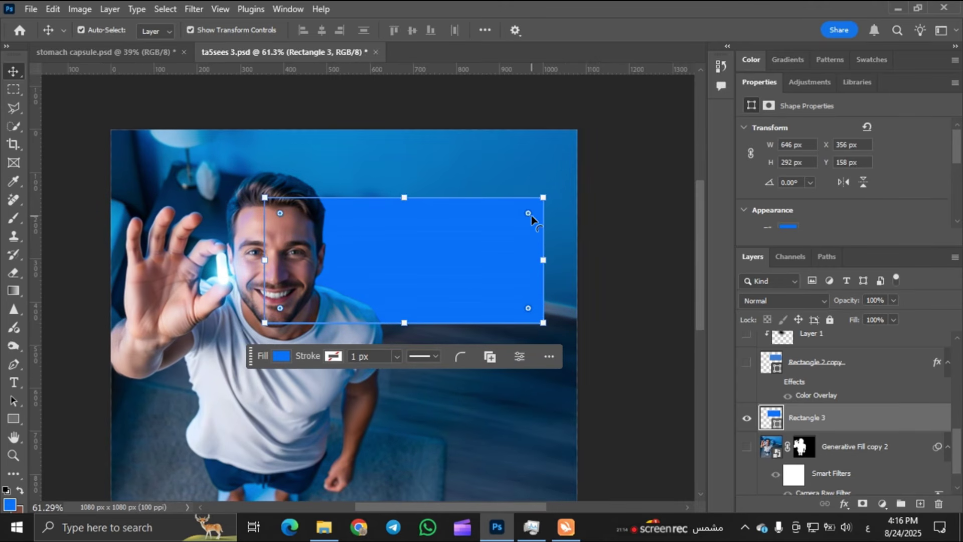
drag(529, 215, 541, 237)
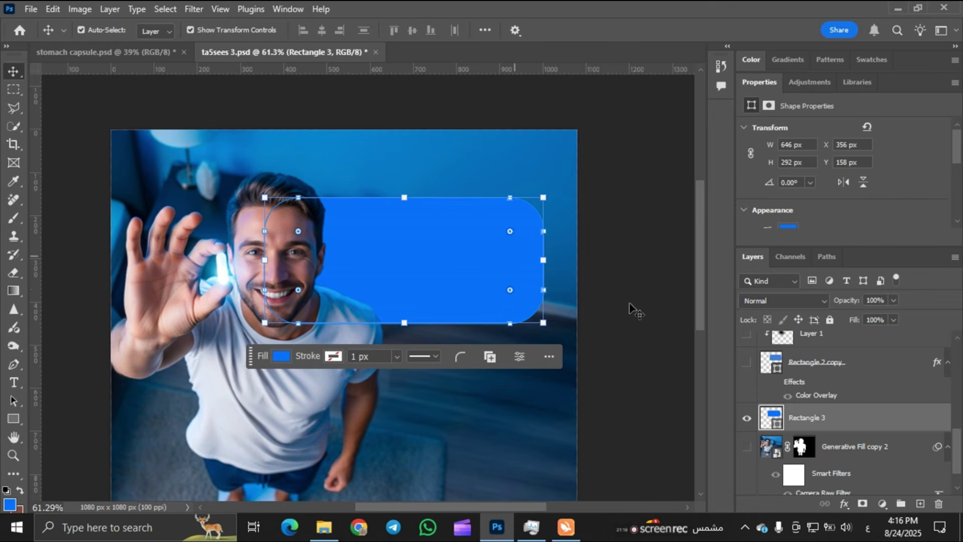
key(ctrl+z)
scroll(836, 169, down, 5)
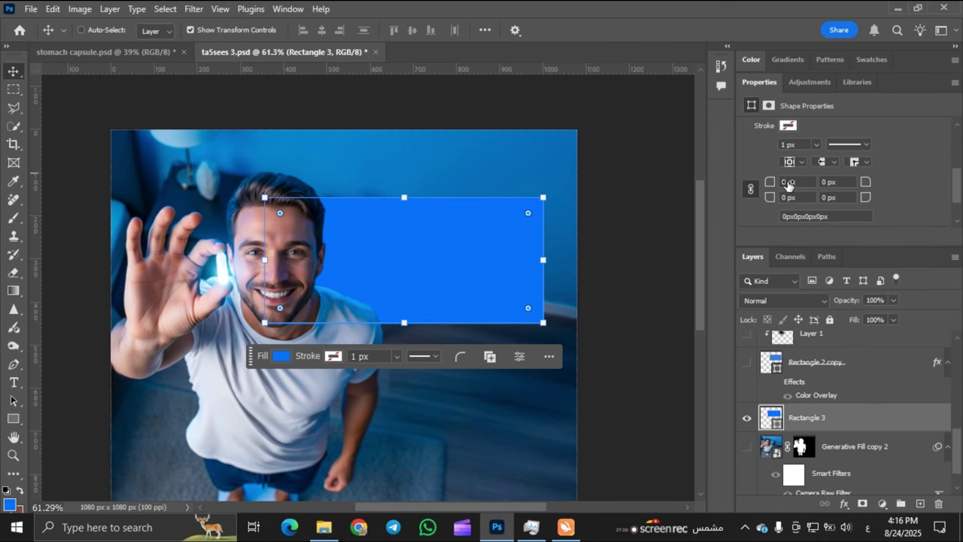
click(789, 182)
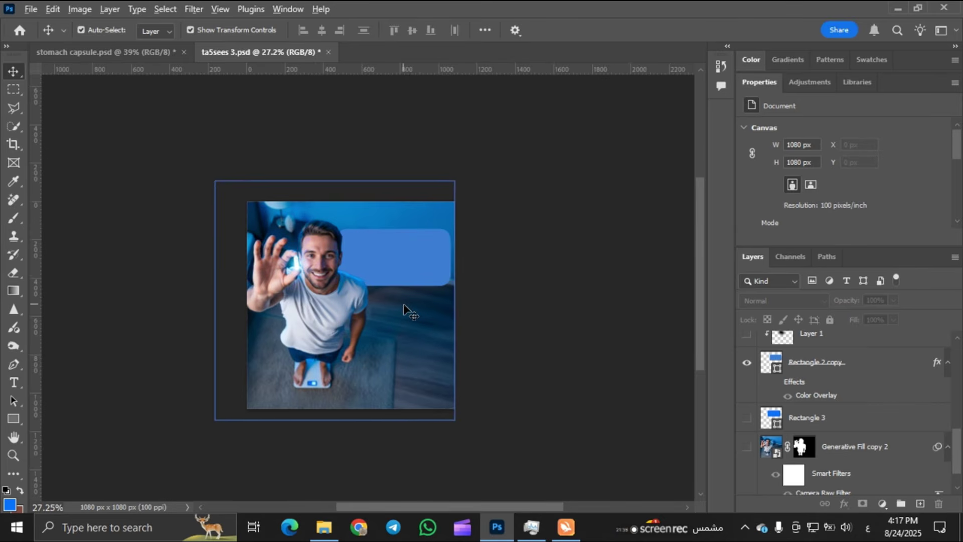
Step: Add a new blank layer above the visible Rectangle 2 copy and demonstrate releasing and reapplying its clipping mask
scroll(405, 310, up, 5)
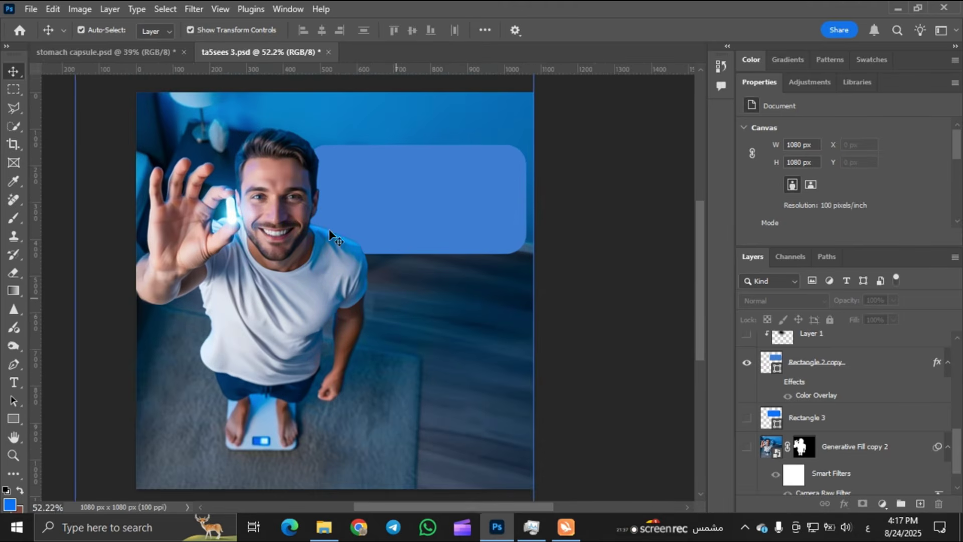
scroll(330, 232, up, 4)
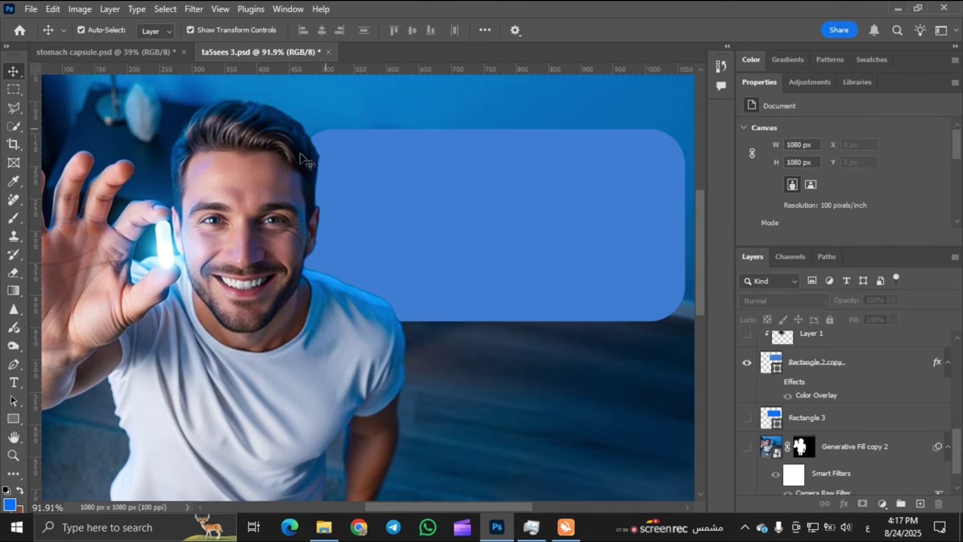
click(816, 398)
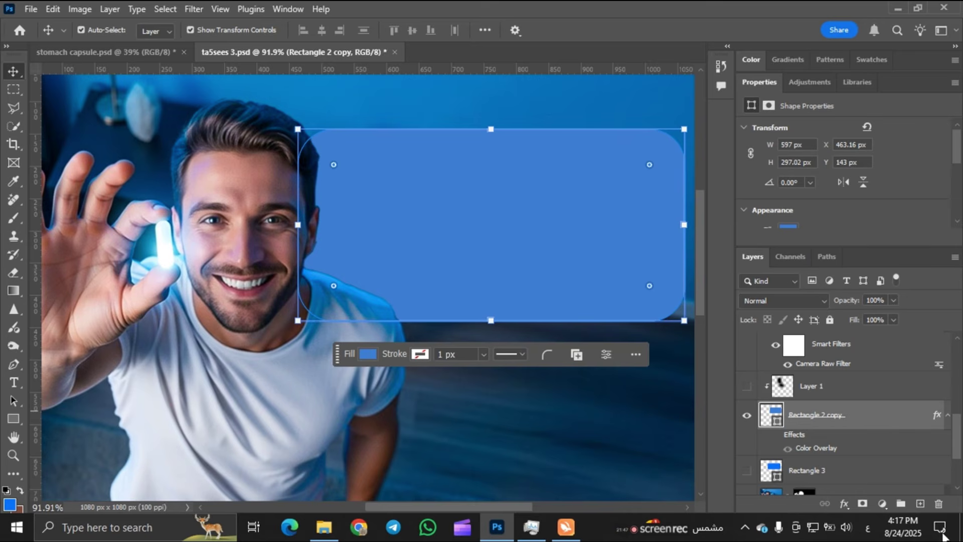
click(920, 503)
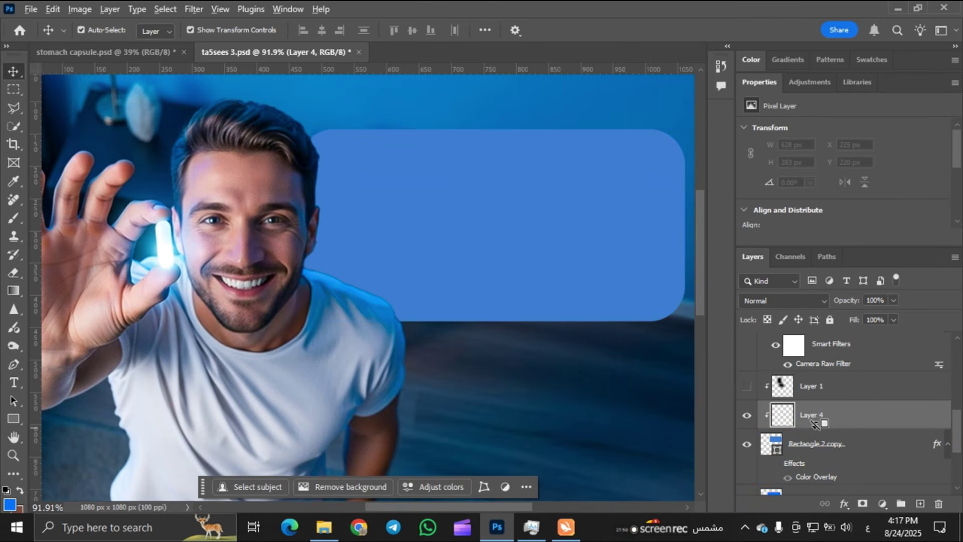
alt+click(815, 428)
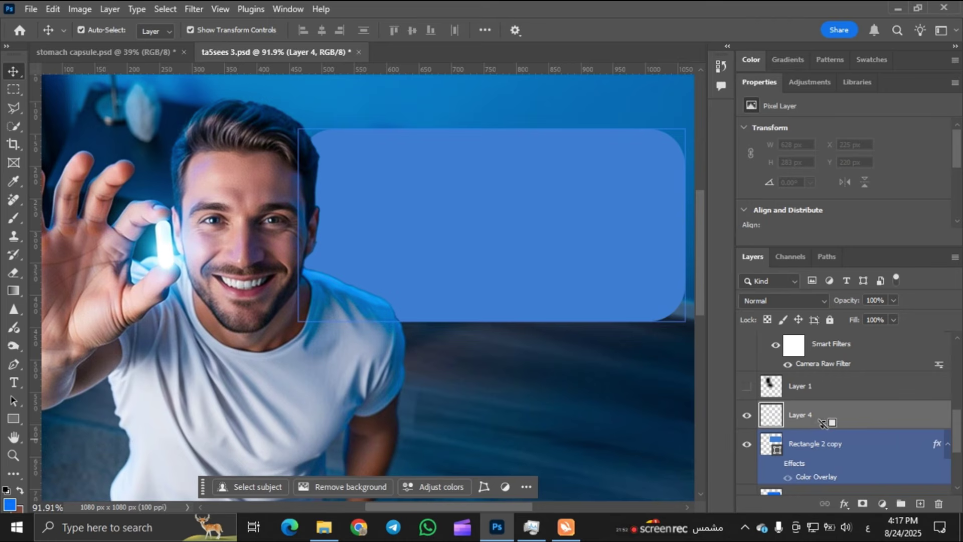
alt+click(823, 429)
right_click(823, 424)
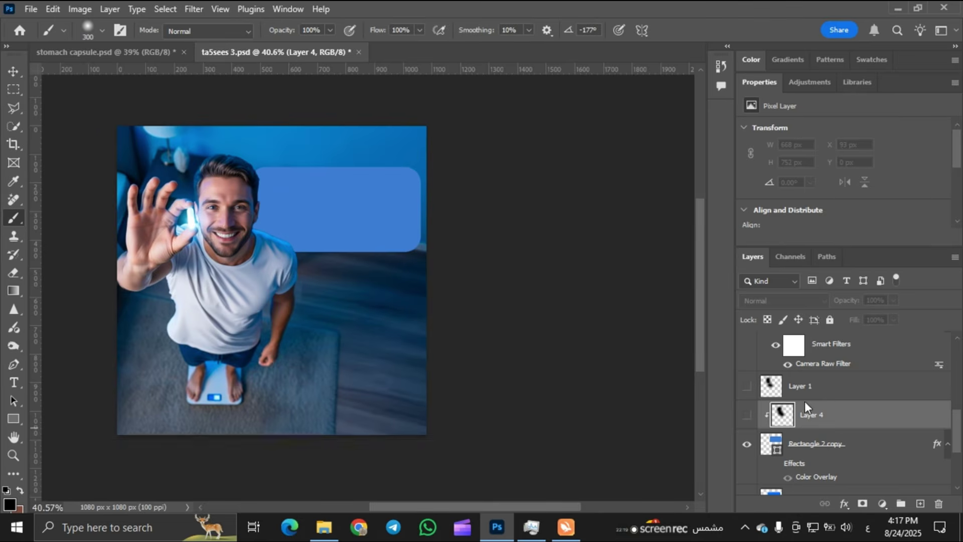
Step: Show the clipped Layer 1 so its soft black shading darkens the rounded rectangle behind the man, leaving Layer 4 hidden
click(747, 386)
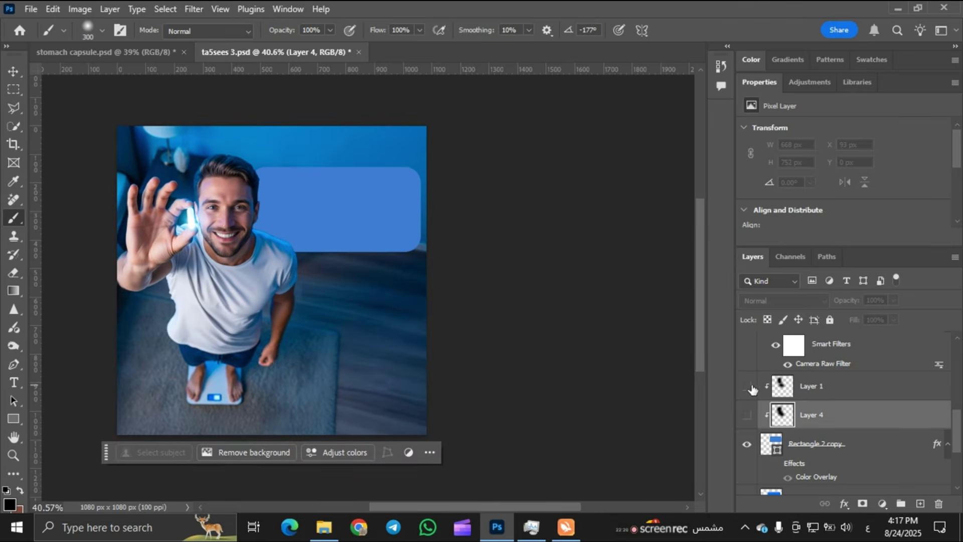
scroll(226, 184, down, 3)
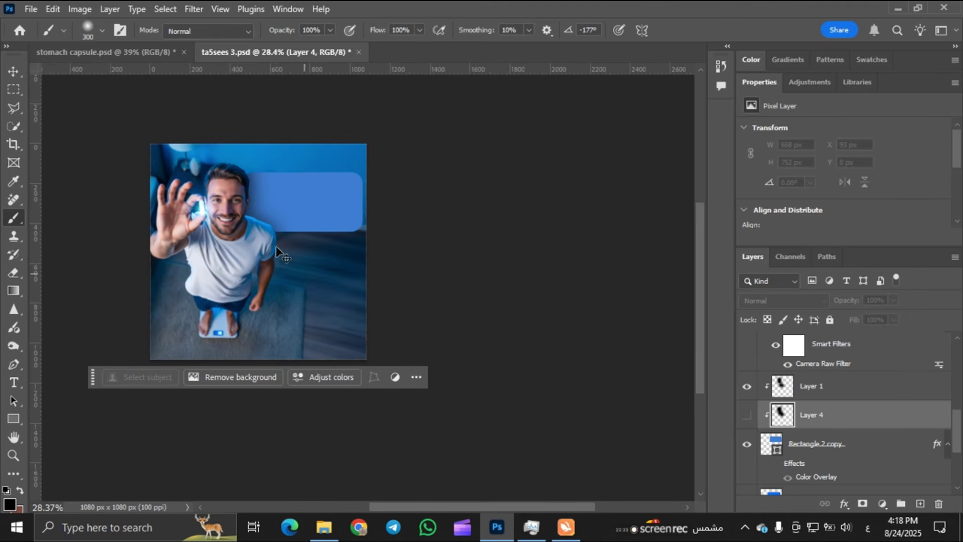
scroll(309, 224, down, 1)
scroll(308, 201, up, 4)
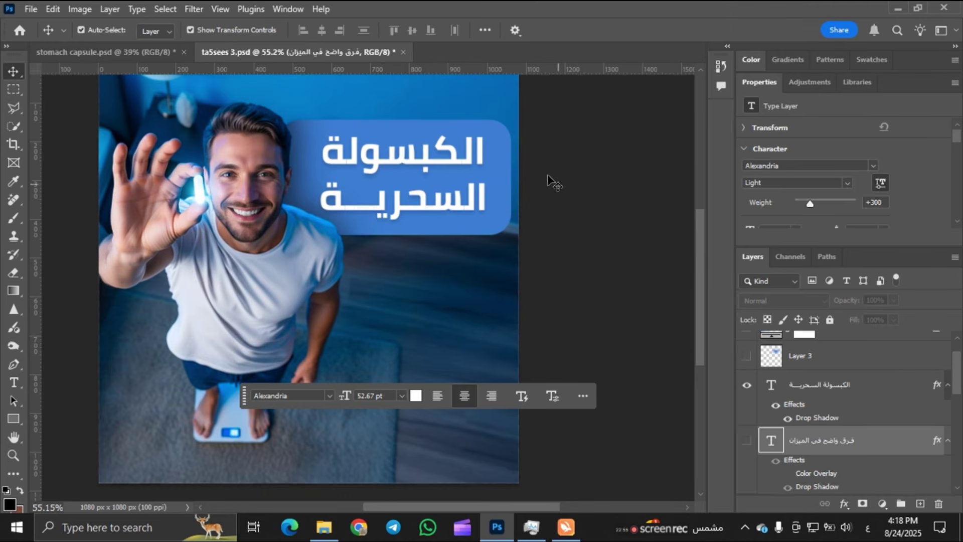
Step: Deselect the text layer and examine the headline الكبسولة السحريـــة with and without its Drop Shadow effect
click(630, 204)
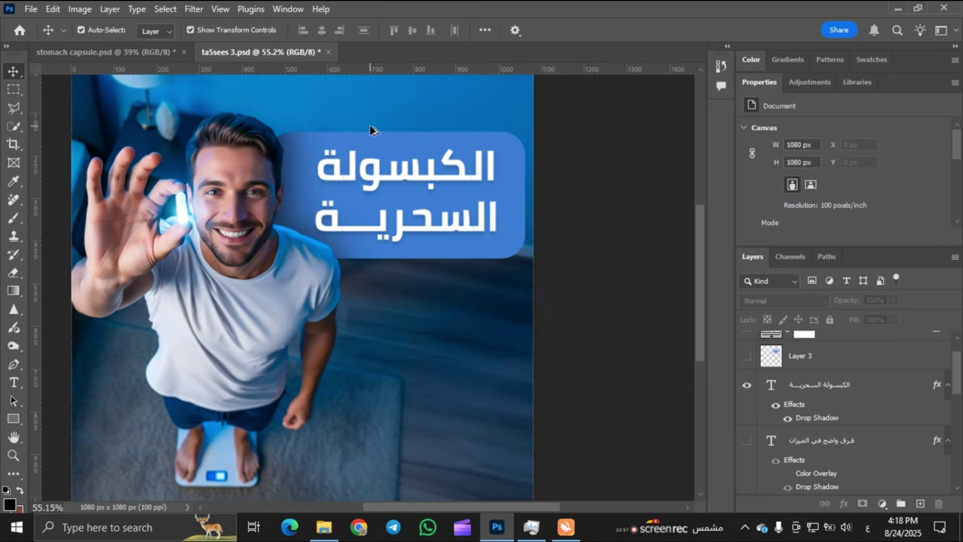
scroll(369, 126, up, 3)
scroll(431, 196, right, 1)
scroll(431, 197, down, 2)
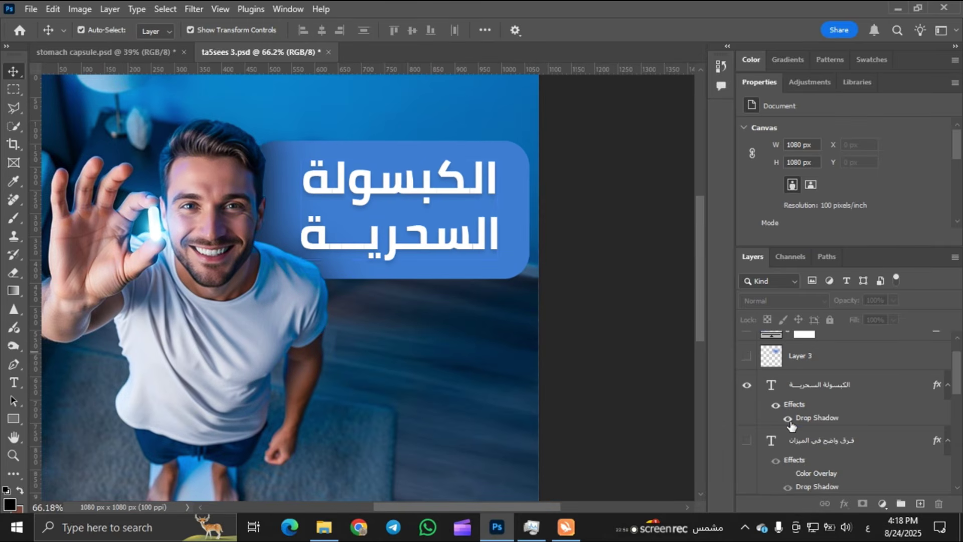
click(790, 417)
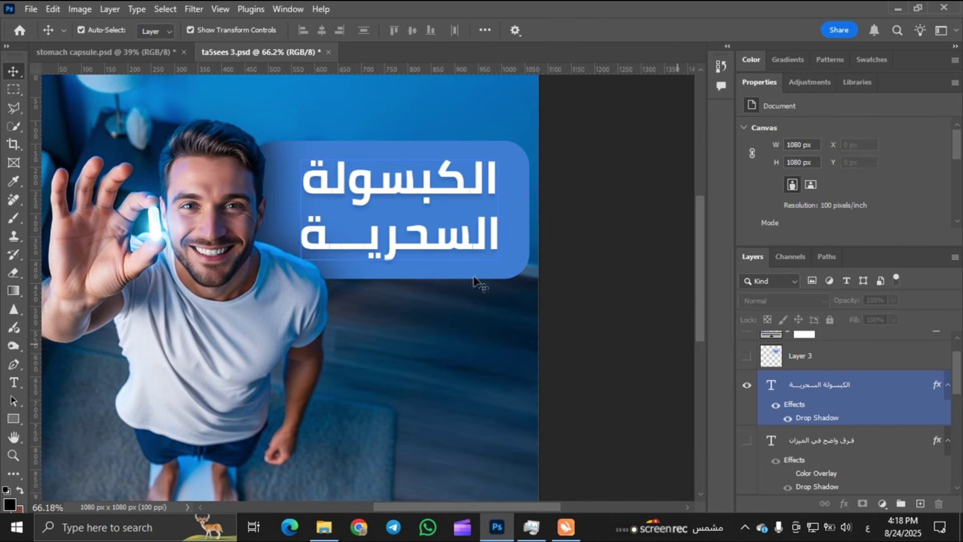
scroll(463, 229, up, 3)
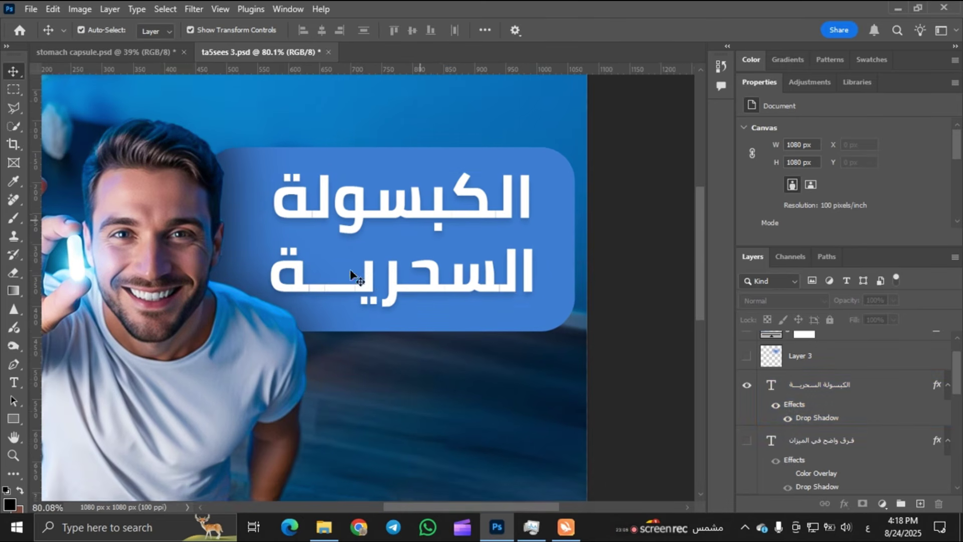
Step: Try shortening and lengthening the kashida stretch in the headline word السحرية, and undo the changes to the text
click(773, 387)
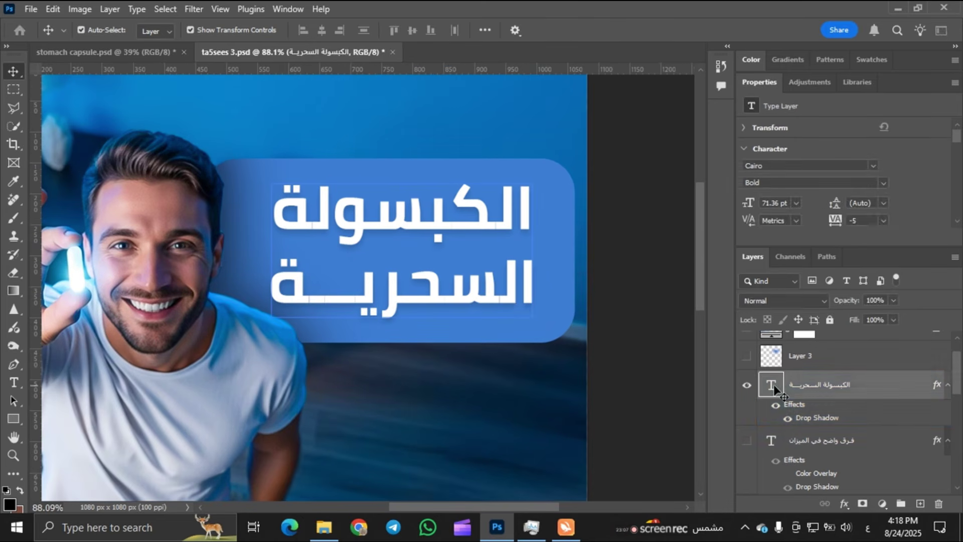
double_click(355, 301)
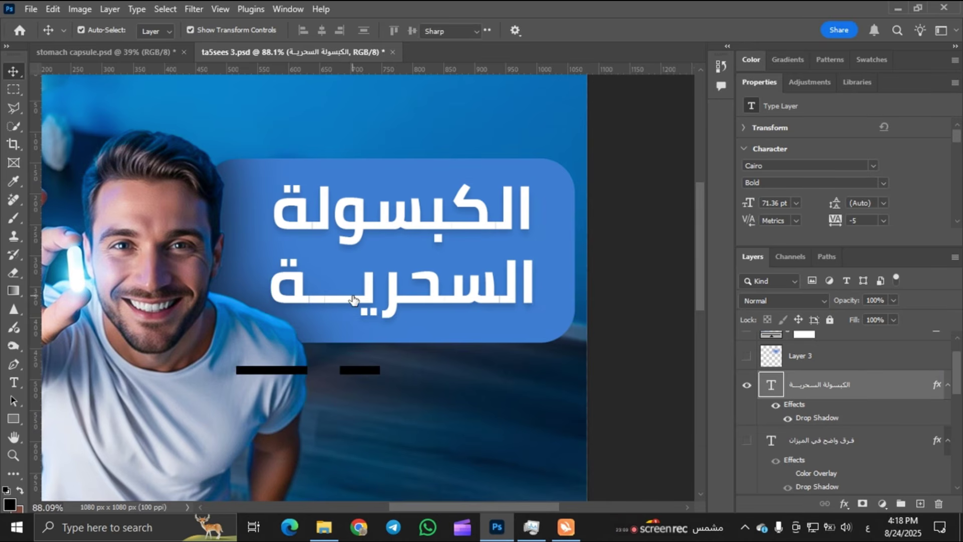
drag(357, 297, 317, 297)
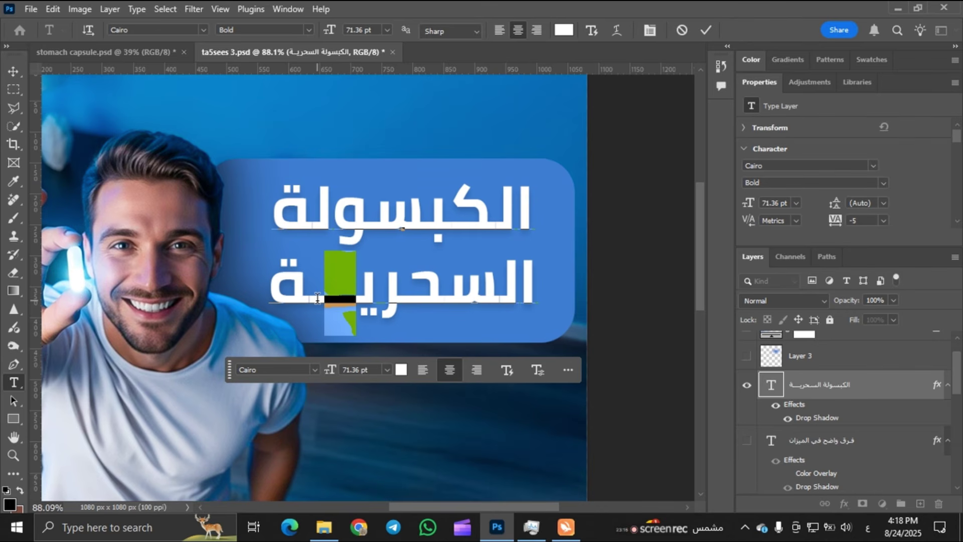
click(317, 298)
key(BackSpace)
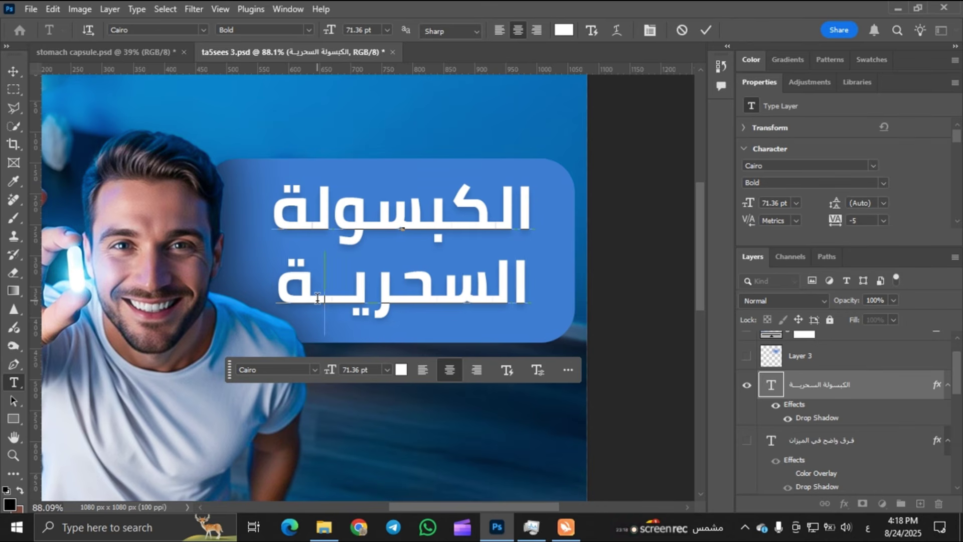
text(ــــ)
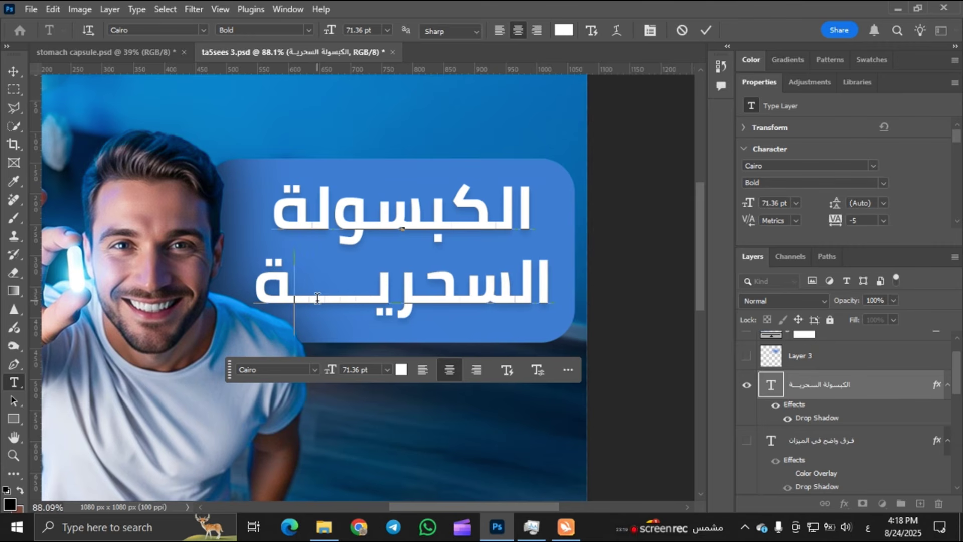
text(ـــ)
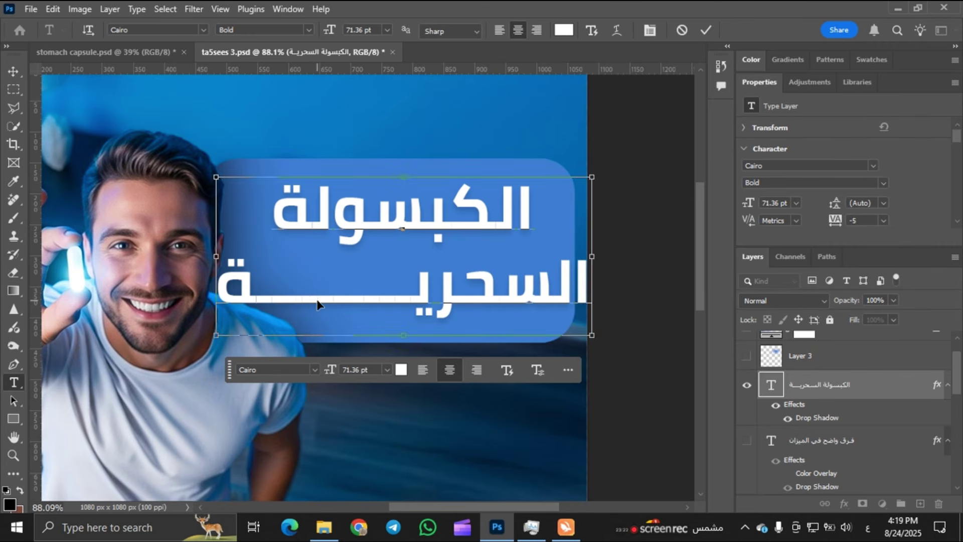
key(ctrl+z)
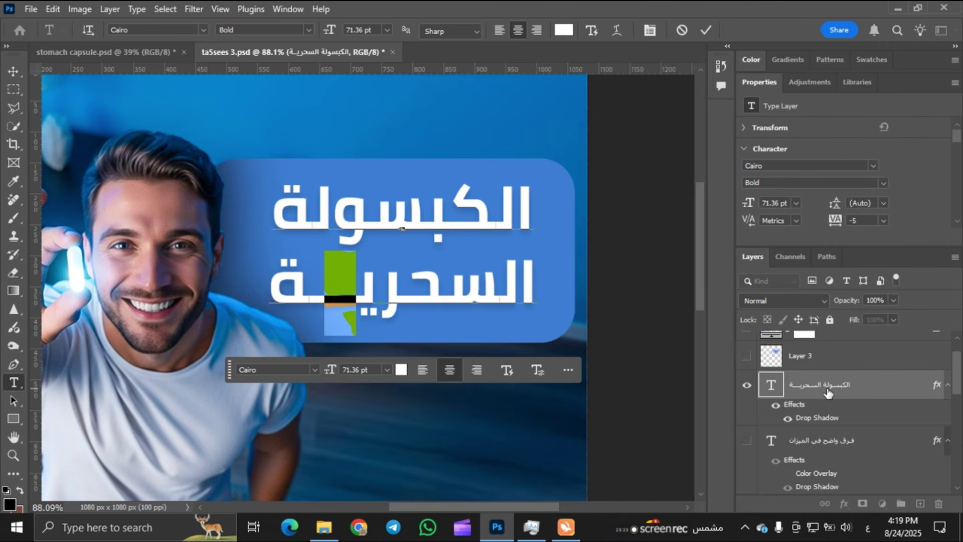
click(828, 393)
key(v)
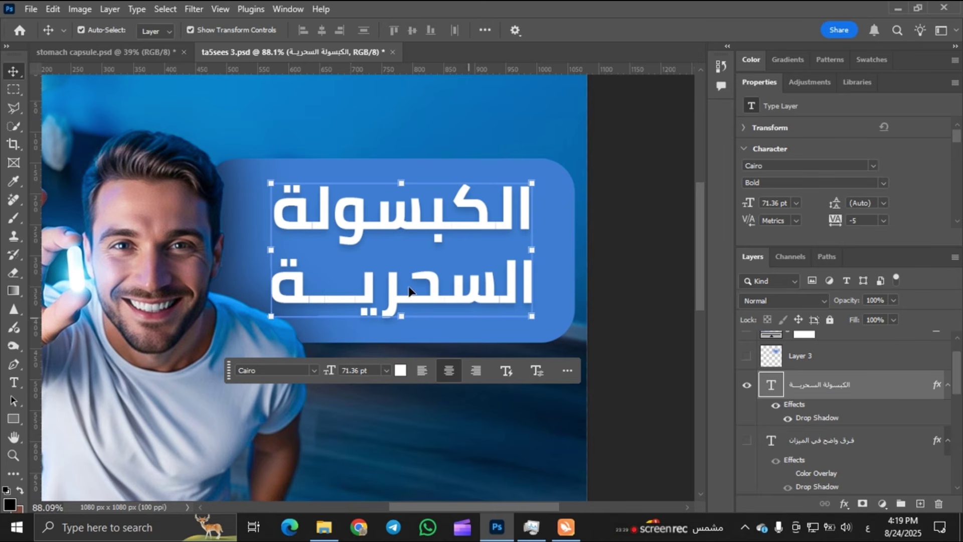
Step: Show the subtitle text layer فـرق واضح في الميزان with its Drop Shadow under the headline box, and leave it deselected
click(613, 365)
key(ctrl+minus)
key(ctrl+minus)
key(ctrl+minus)
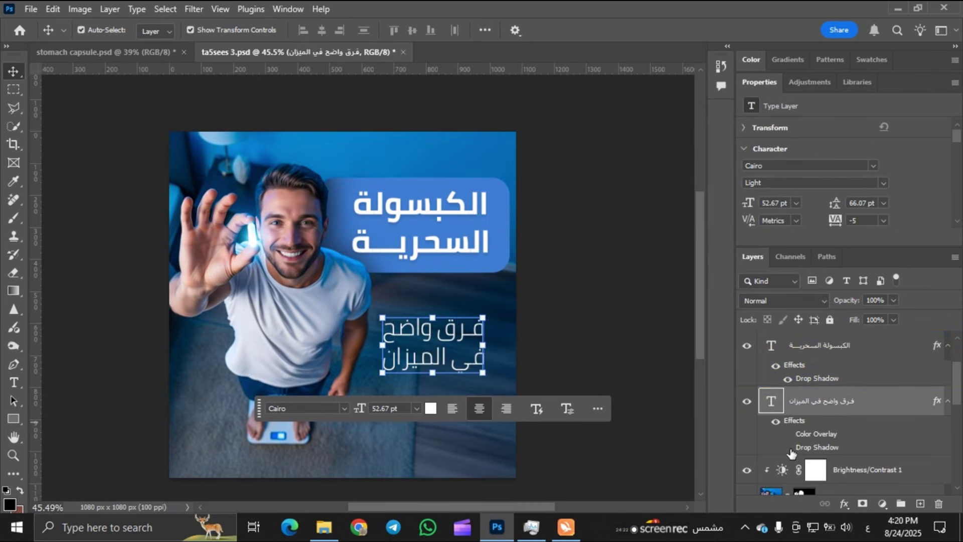
click(572, 386)
scroll(572, 386, down, 1)
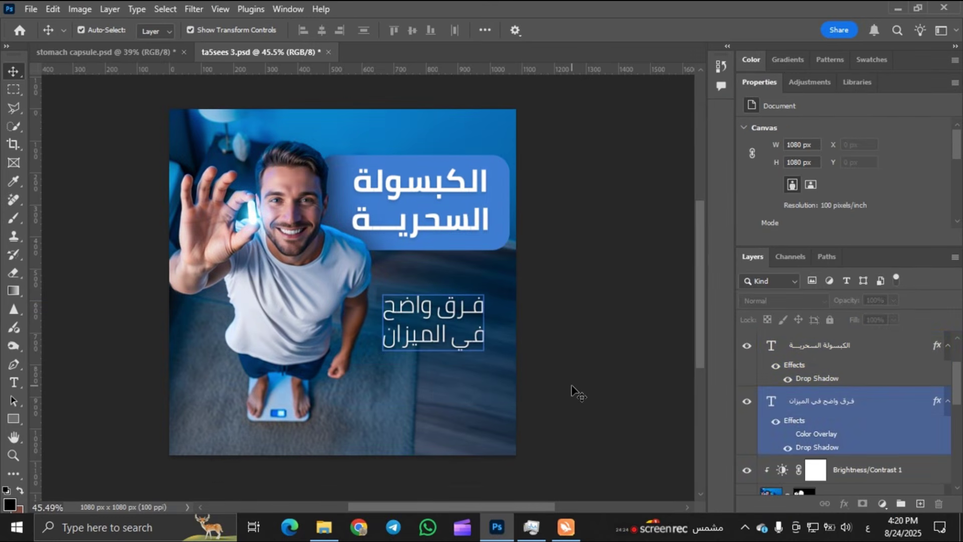
scroll(574, 393, left, 1)
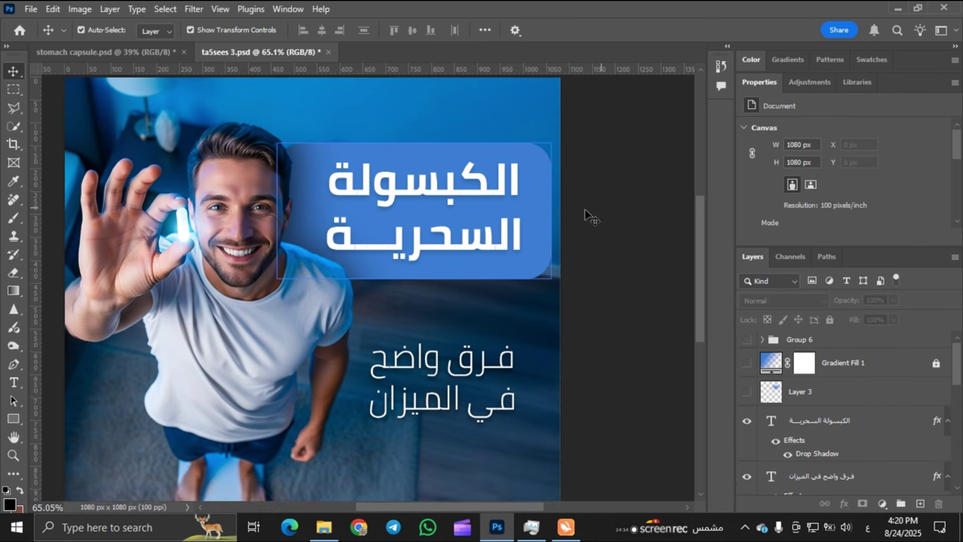
Step: Add a blank layer above the headline text and paint one soft 300 px brush spot over it in the blue sampled from the box
scroll(547, 223, up, 1)
click(860, 421)
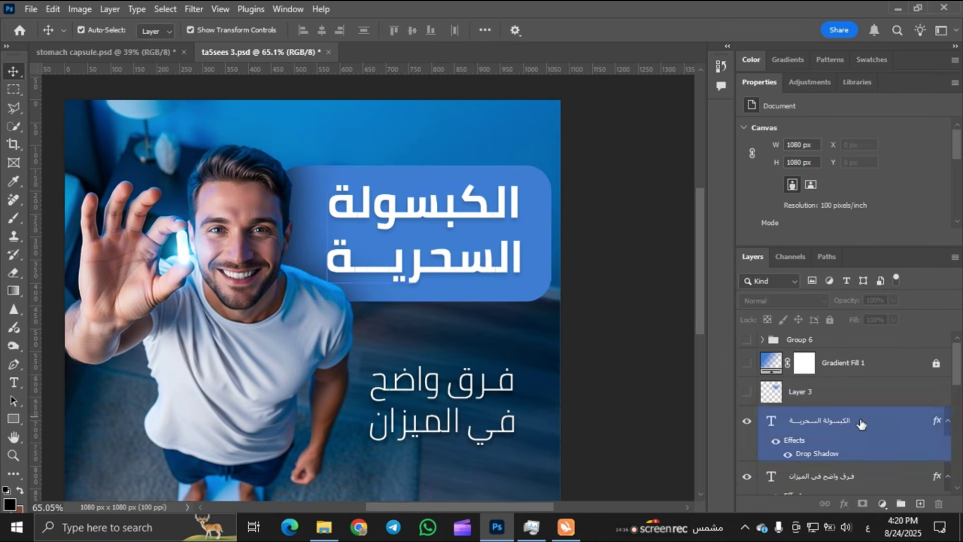
click(921, 504)
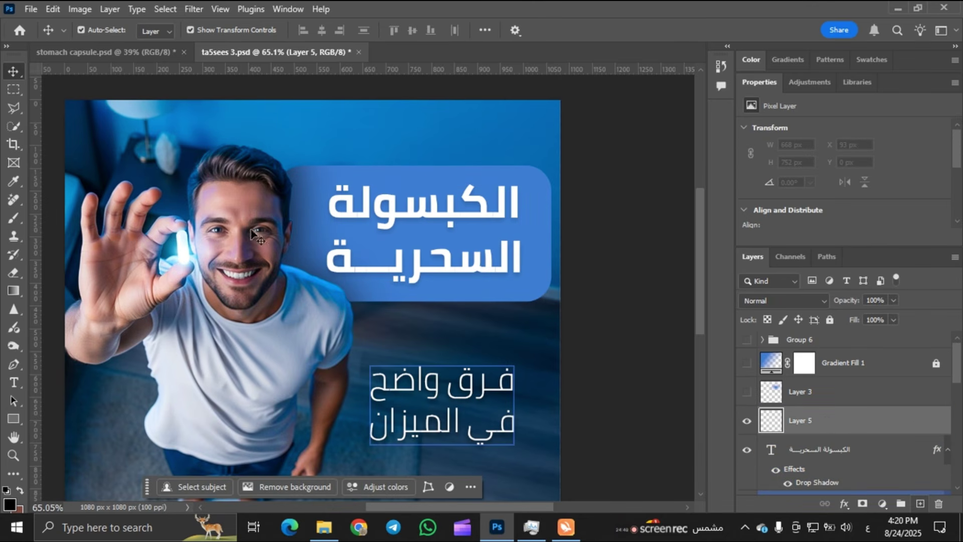
click(13, 217)
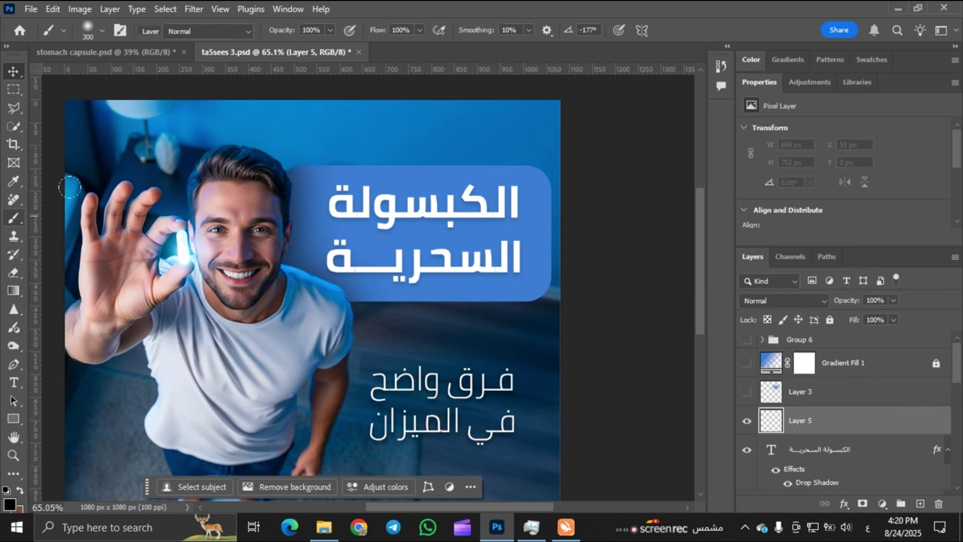
alt+click(424, 228)
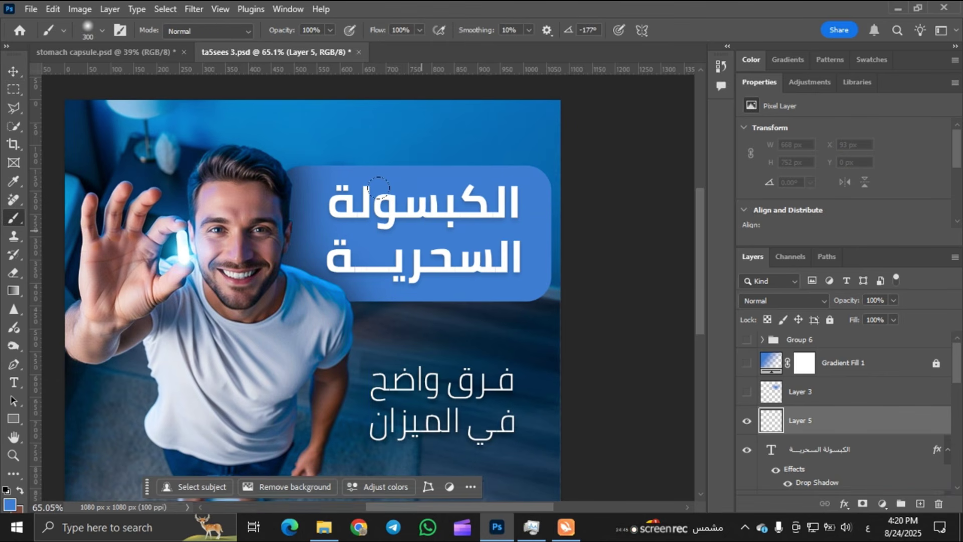
right_click(491, 281)
key(Escape)
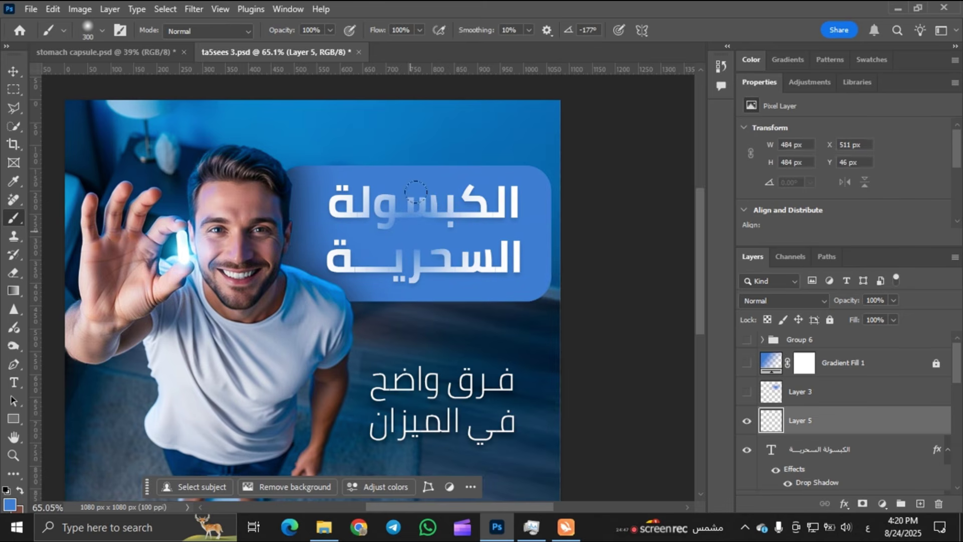
Step: Blend the painted spot as Linear Dodge (Add), widen it to 166.12%, centre it on the headline, and set its opacity to 77%
click(772, 300)
click(792, 272)
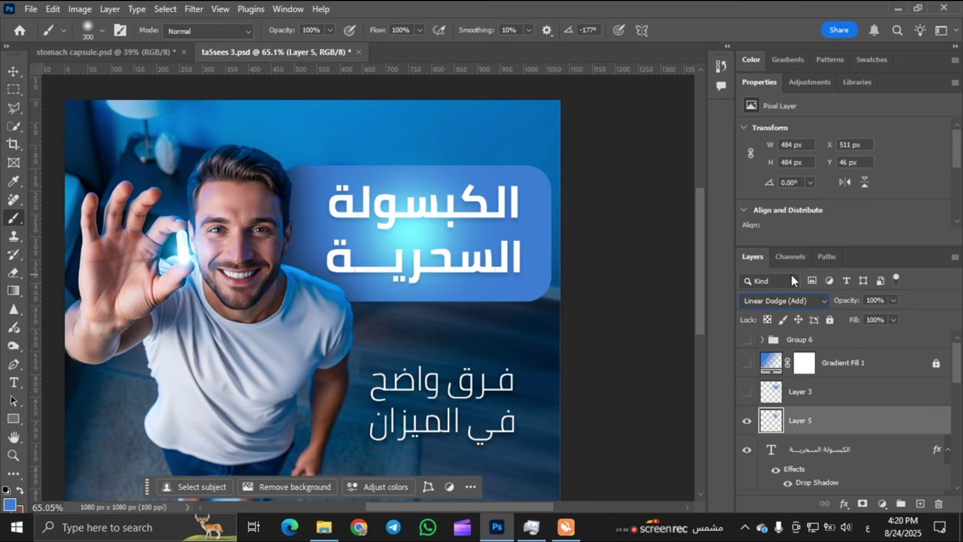
key(v)
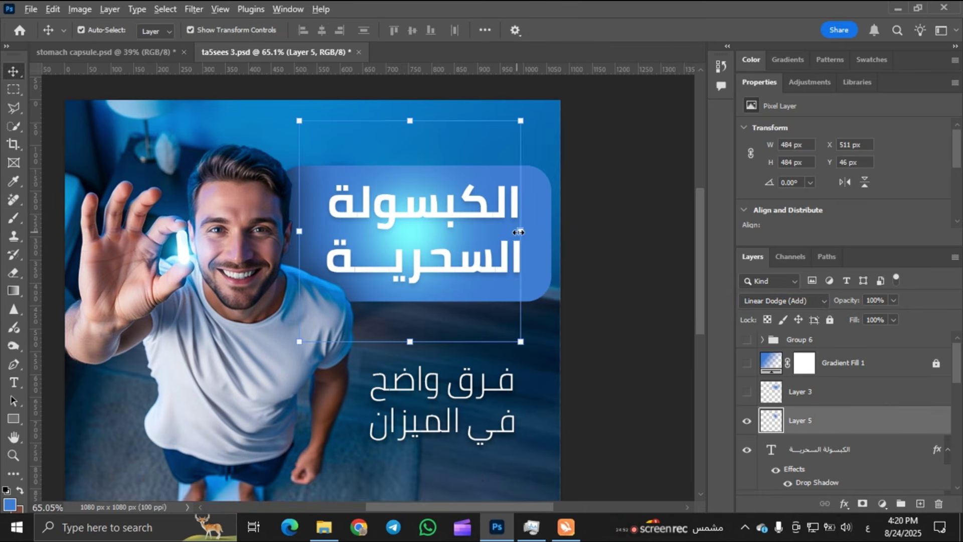
drag(520, 231, 594, 230)
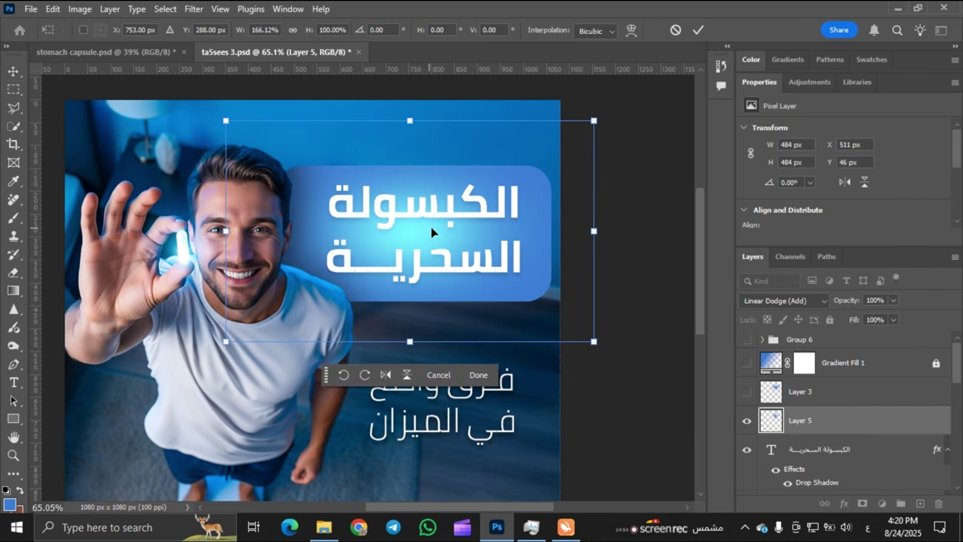
drag(432, 226, 445, 226)
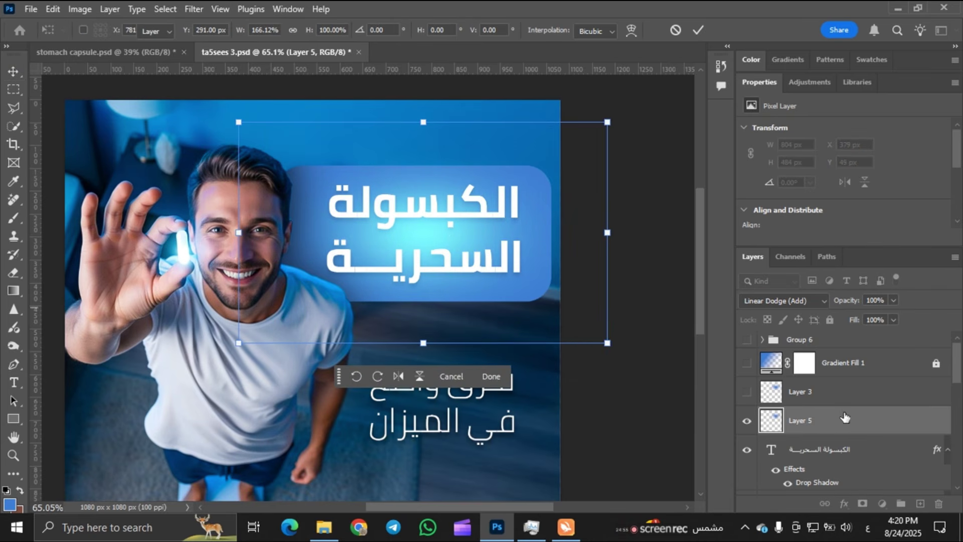
key(Return)
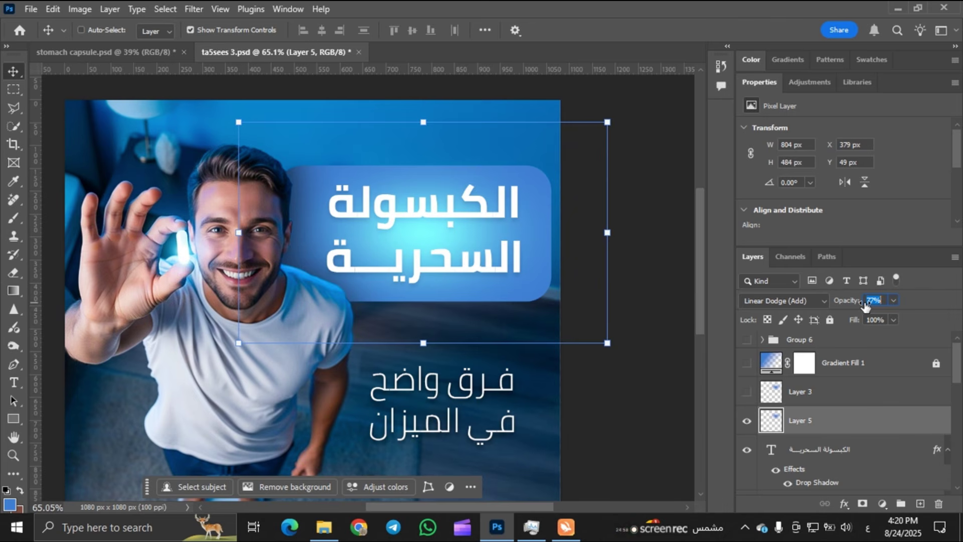
Step: Hide the new Layer 5 glow, show the existing Layer 3 glow in its place, and deselect all layers
click(747, 391)
click(747, 421)
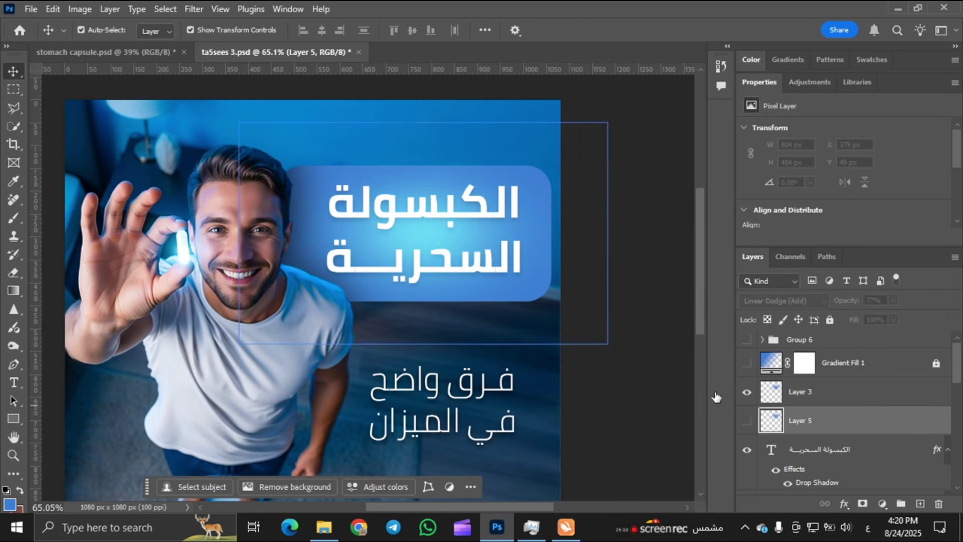
click(565, 322)
scroll(405, 233, down, 3)
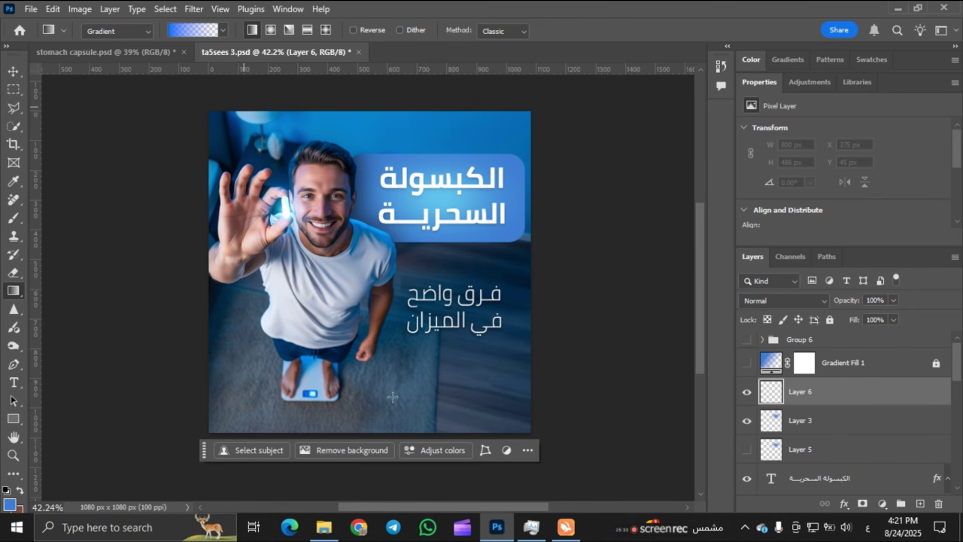
Step: On a new layer, draw a linear blue-to-transparent gradient rising about 350 px from the canvas's bottom edge, and blend it as Linear Dodge (Add)
drag(366, 432, 367, 328)
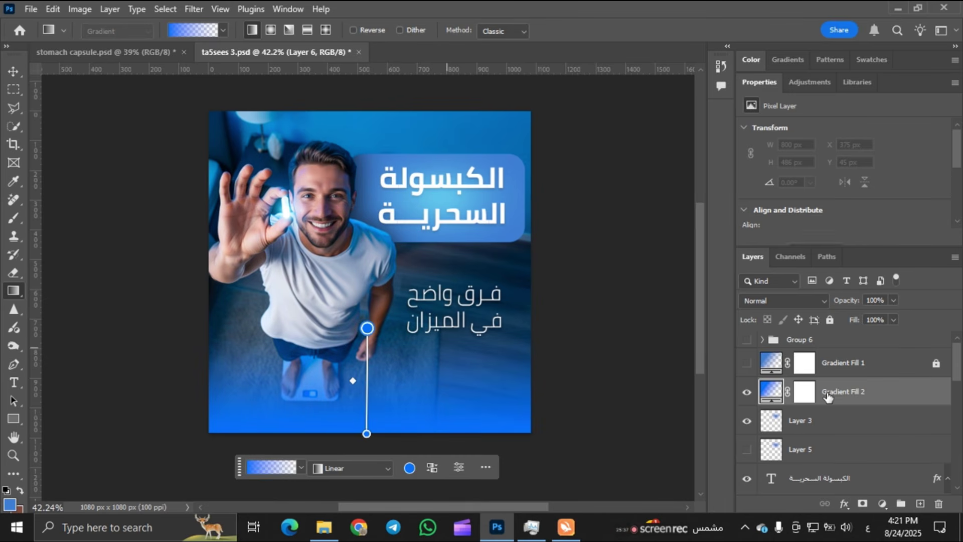
click(799, 305)
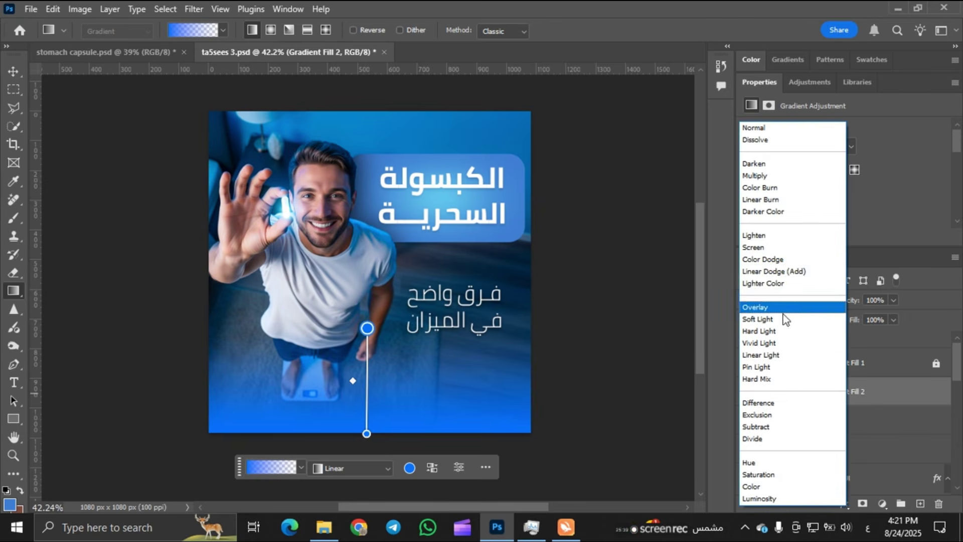
click(765, 276)
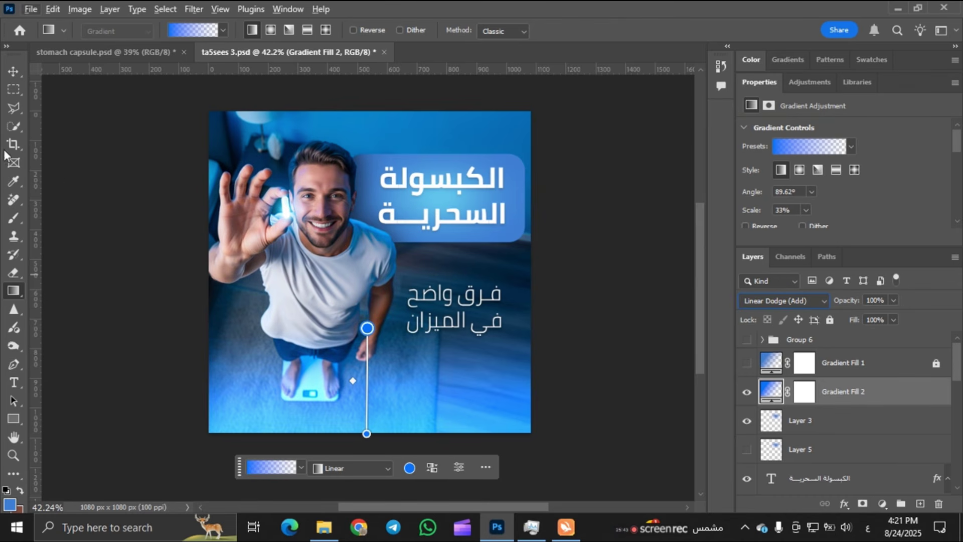
click(13, 71)
click(123, 181)
Step: Examine how the blue gradient lights the man, the scale and the floor, both close up and across the whole ad
scroll(365, 321, down, 3)
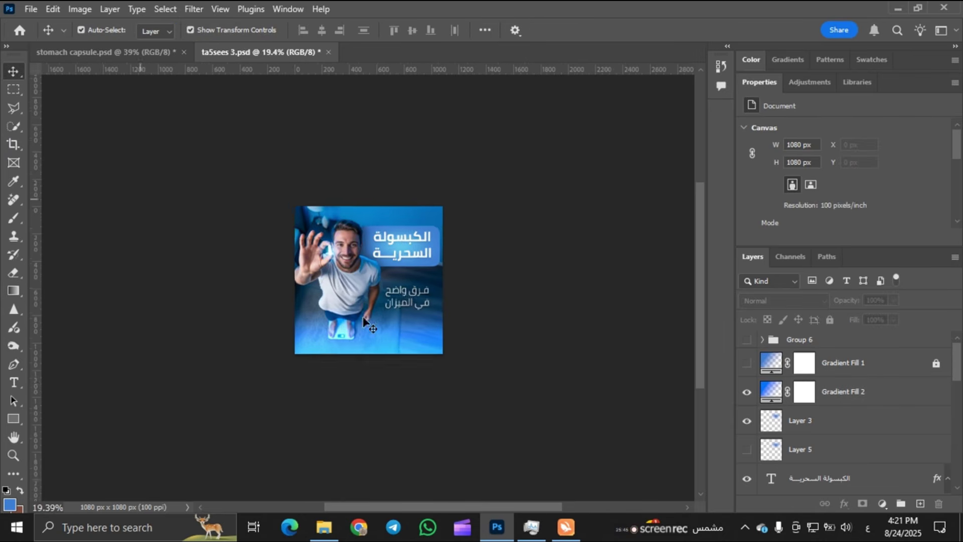
scroll(397, 341, up, 5)
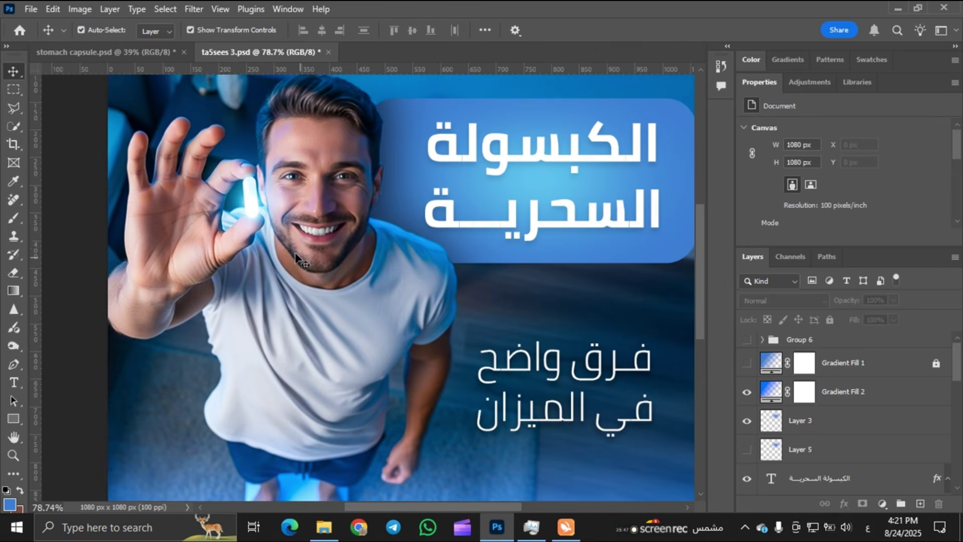
click(281, 242)
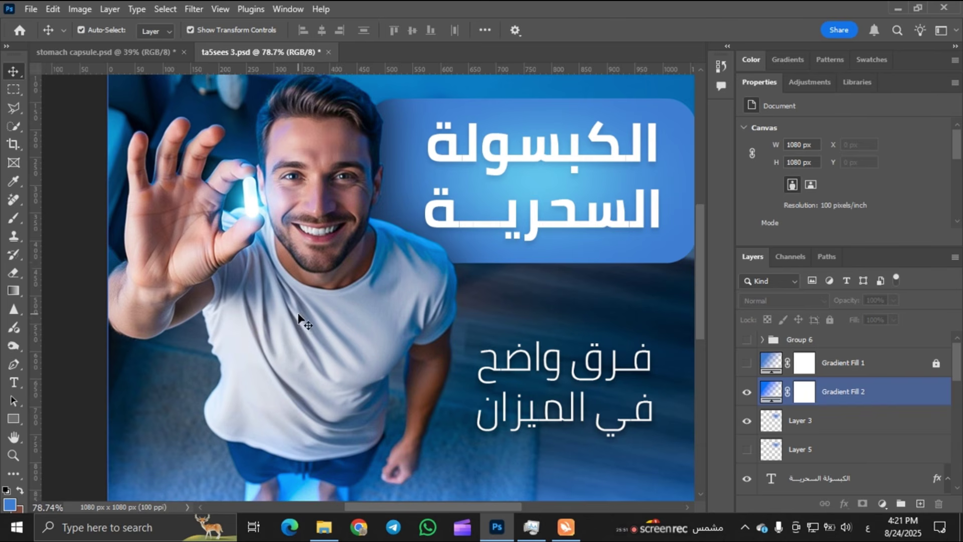
scroll(357, 476, down, 3)
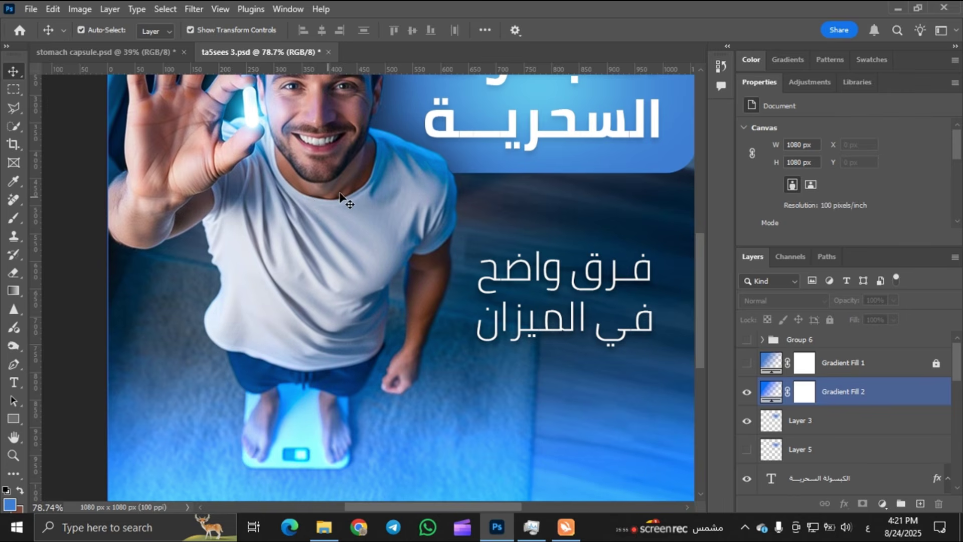
scroll(310, 197, down, 3)
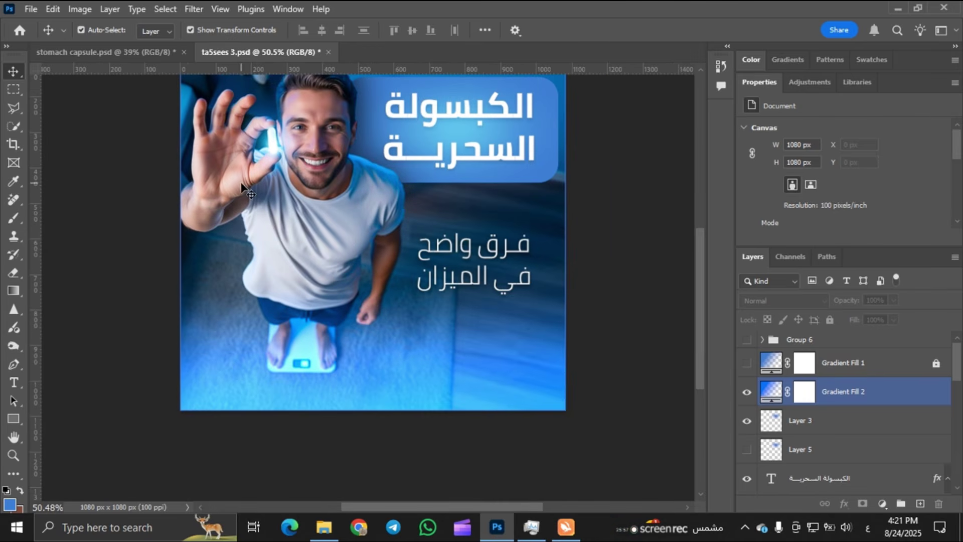
scroll(206, 234, down, 2)
scroll(314, 202, up, 2)
Step: Show Group 6 with the logo and the contact details bar, and review the complete ad at different sizes
click(747, 340)
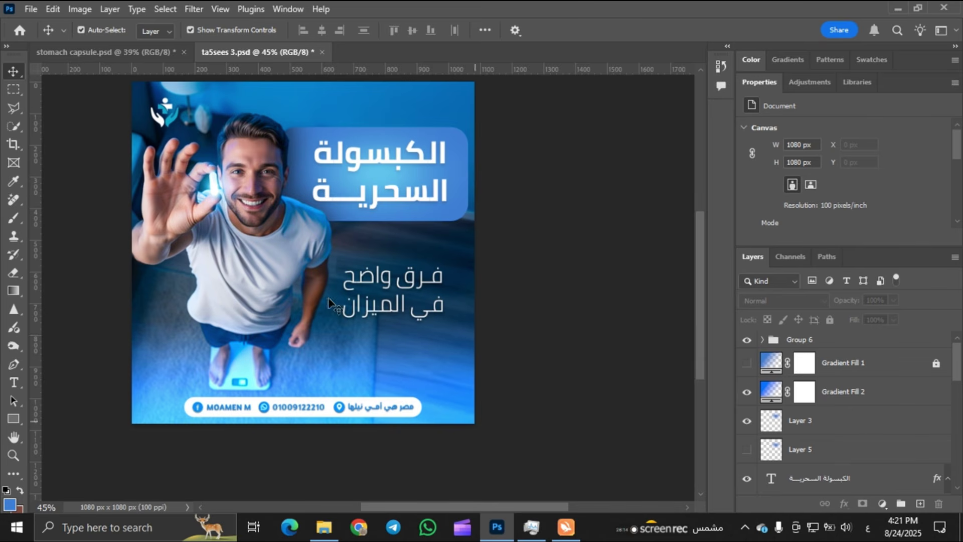
scroll(208, 188, down, 2)
scroll(326, 366, left, 4)
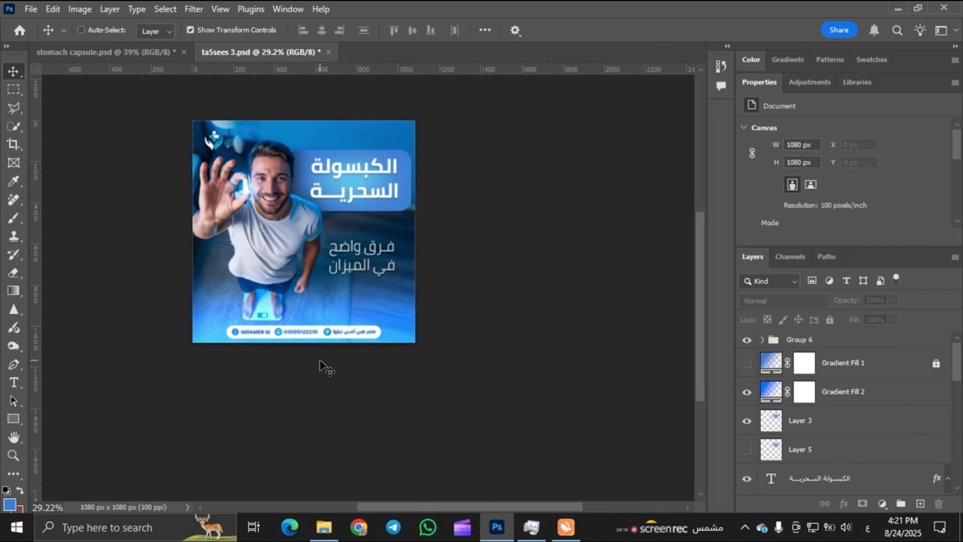
scroll(303, 295, down, 1)
scroll(303, 295, down, 1)
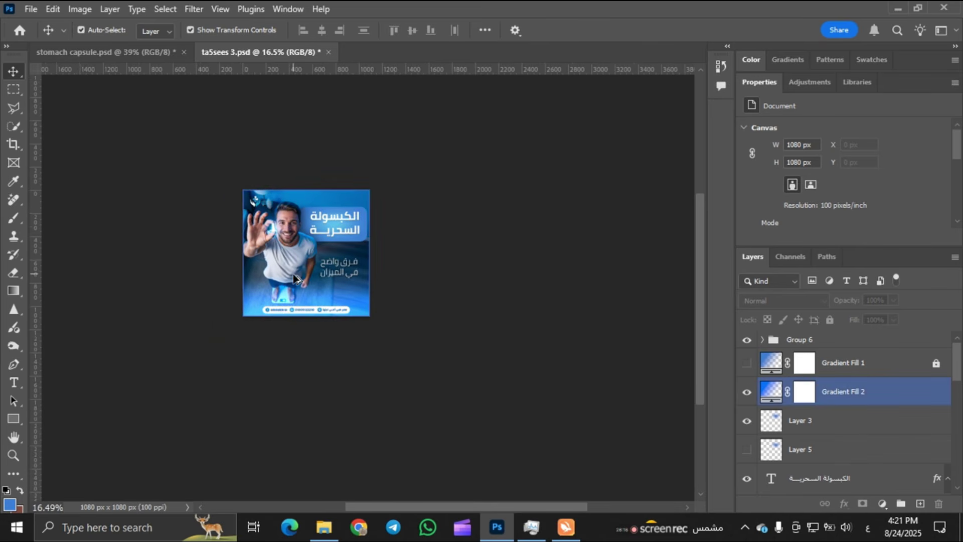
scroll(278, 236, up, 3)
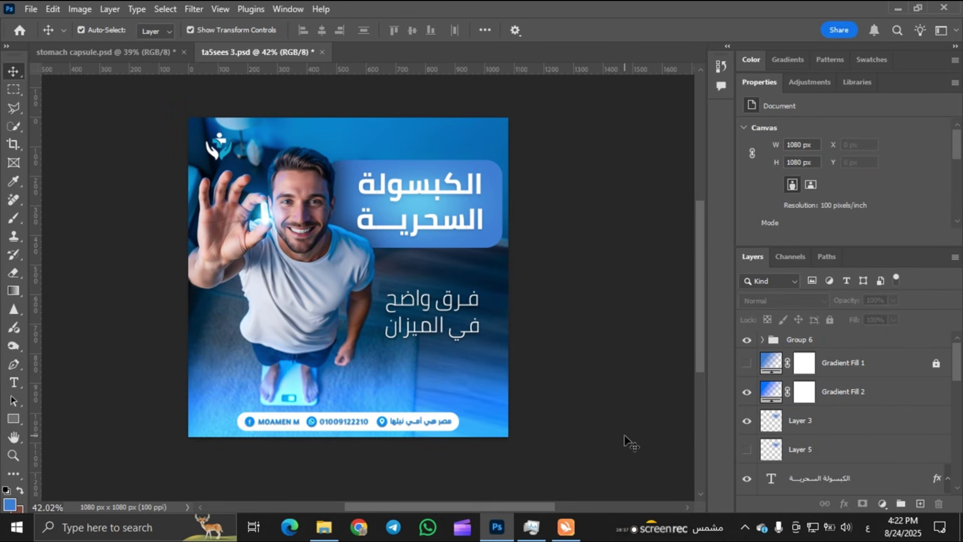